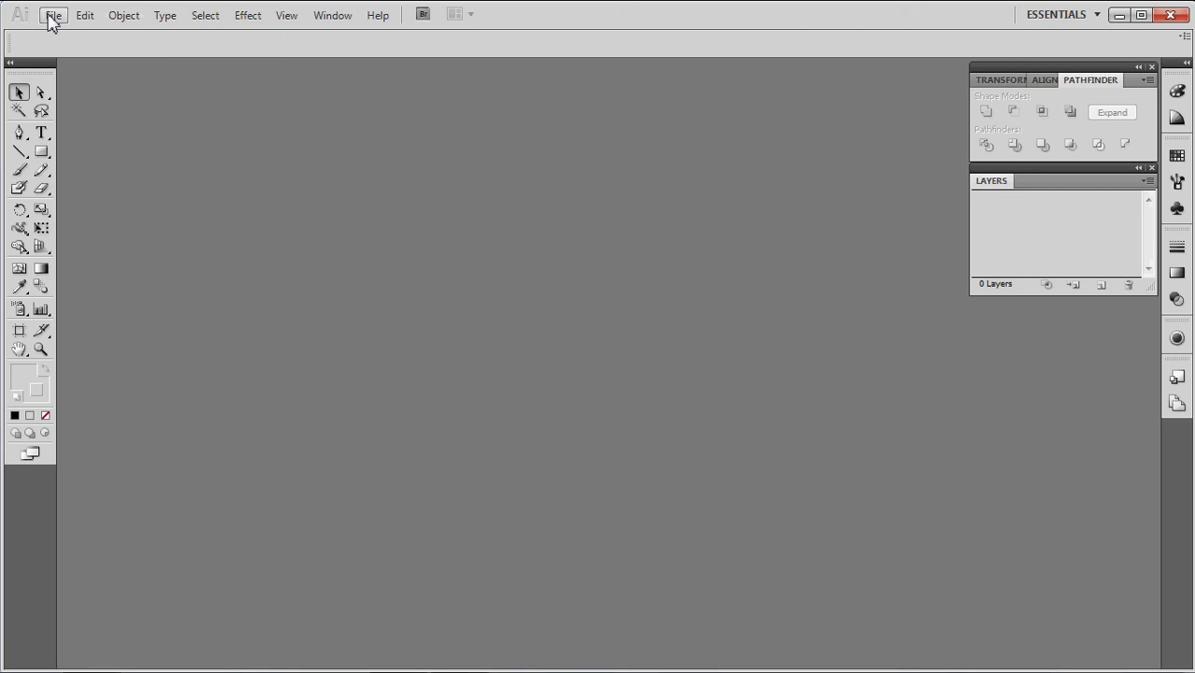
Create a new blank 11 × 17 in Tabloid document, Untitled-1
left_click(53, 19)
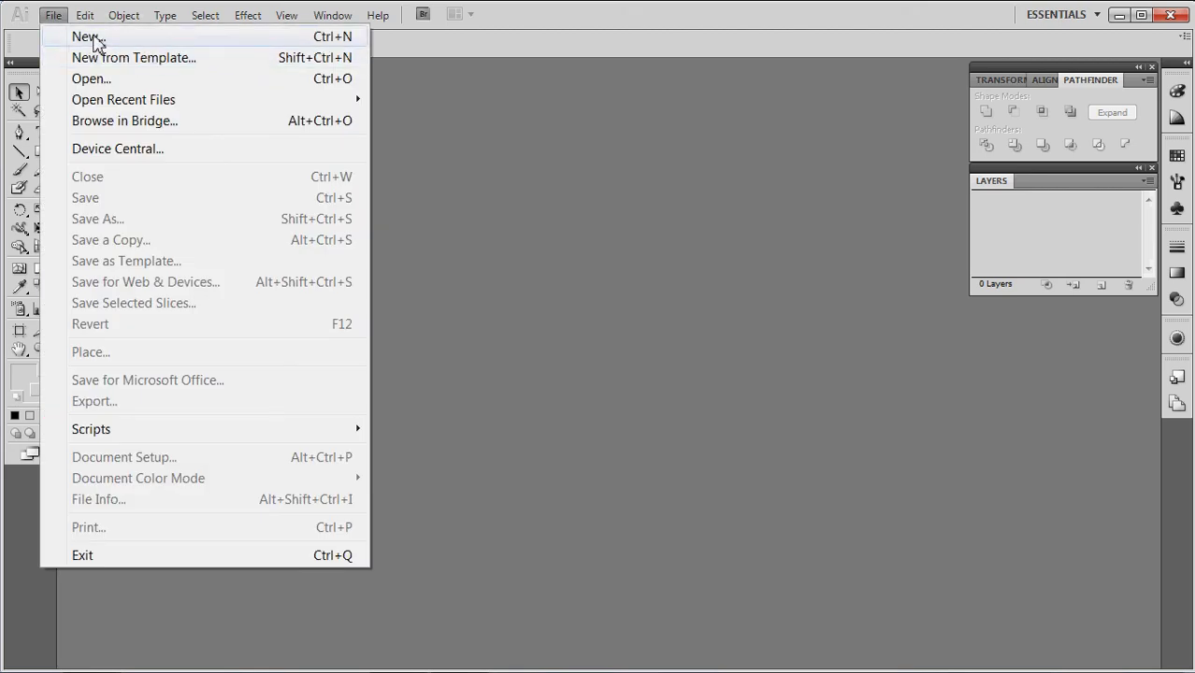
left_click(95, 42)
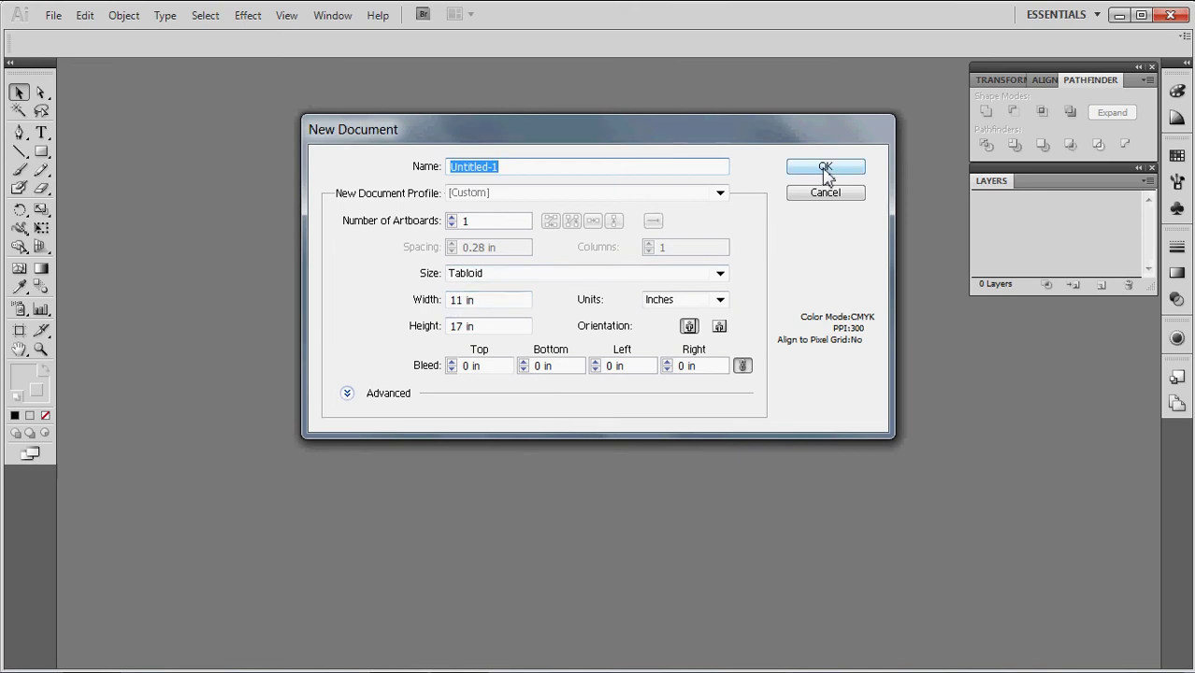
left_click(825, 168)
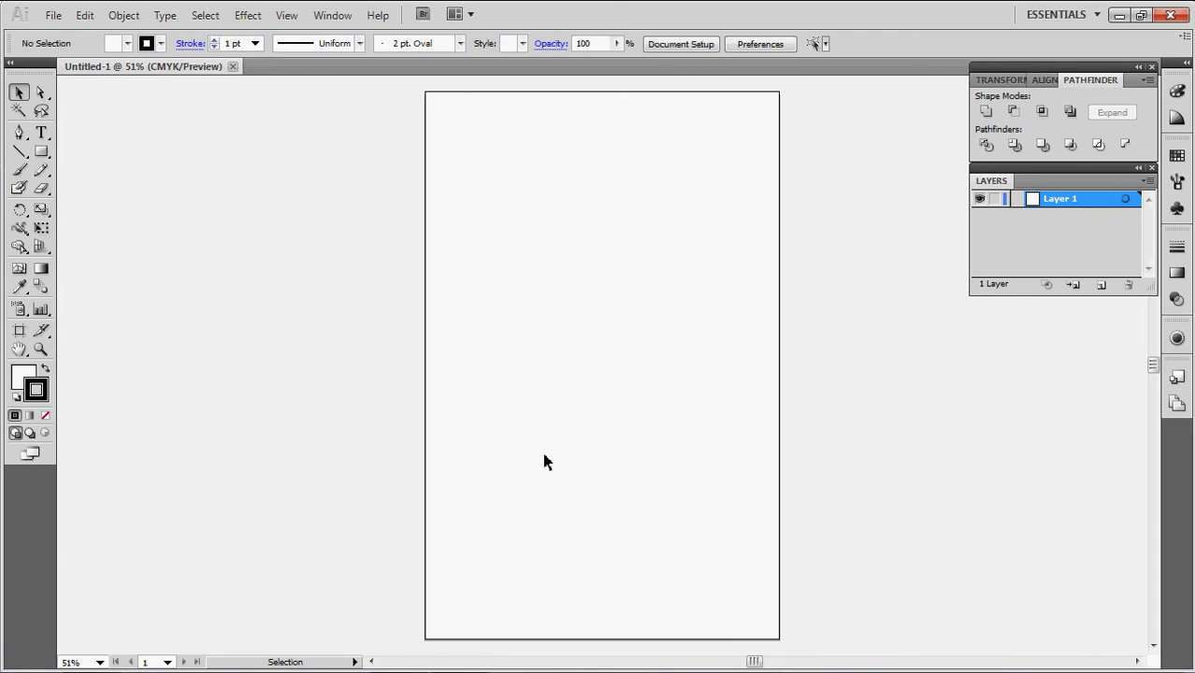
Lock Layer 1 and add two new layers above it
left_click(997, 202)
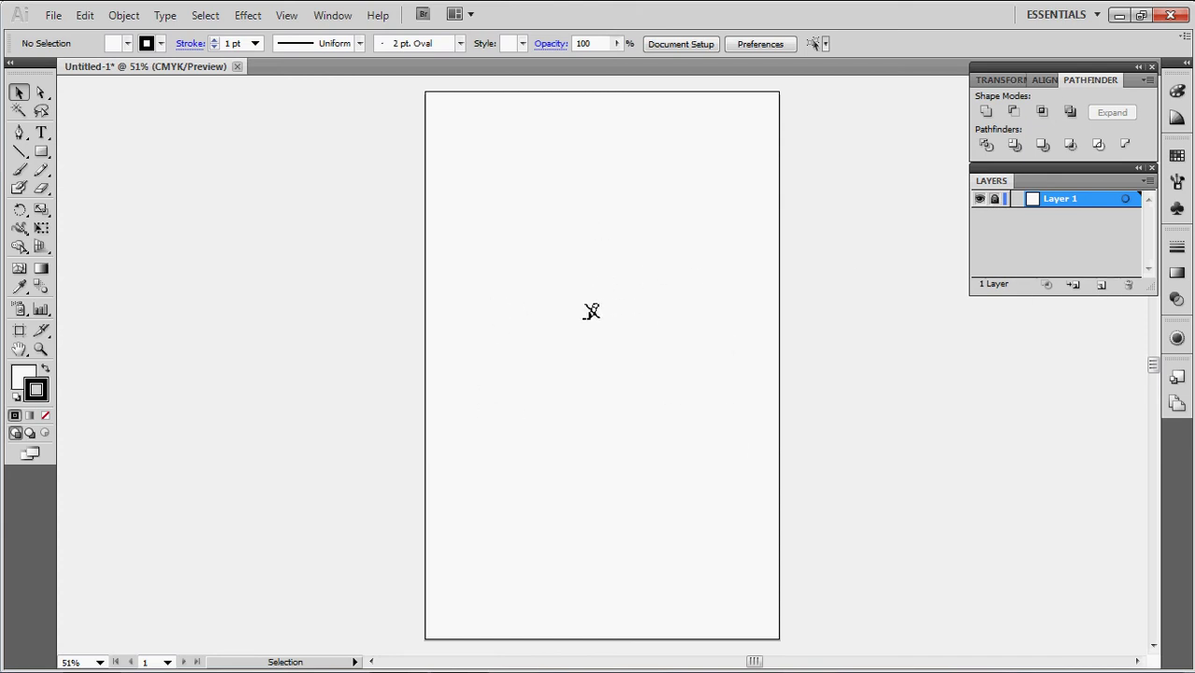
left_click(1100, 287)
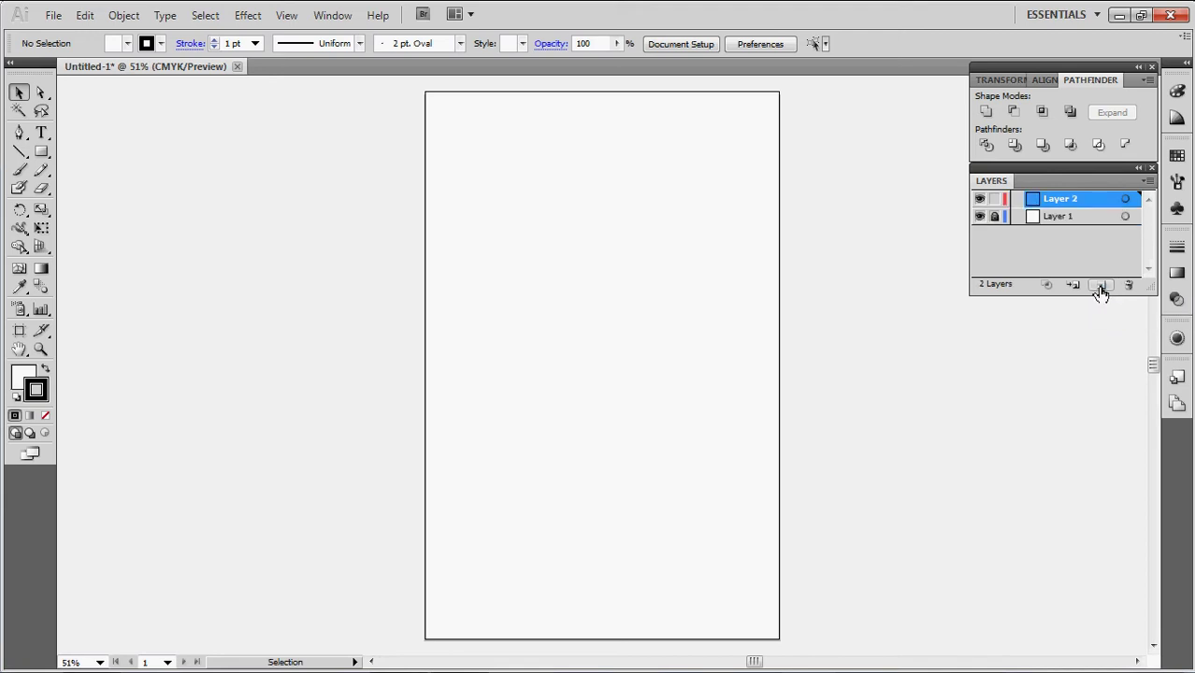
left_click(1101, 286)
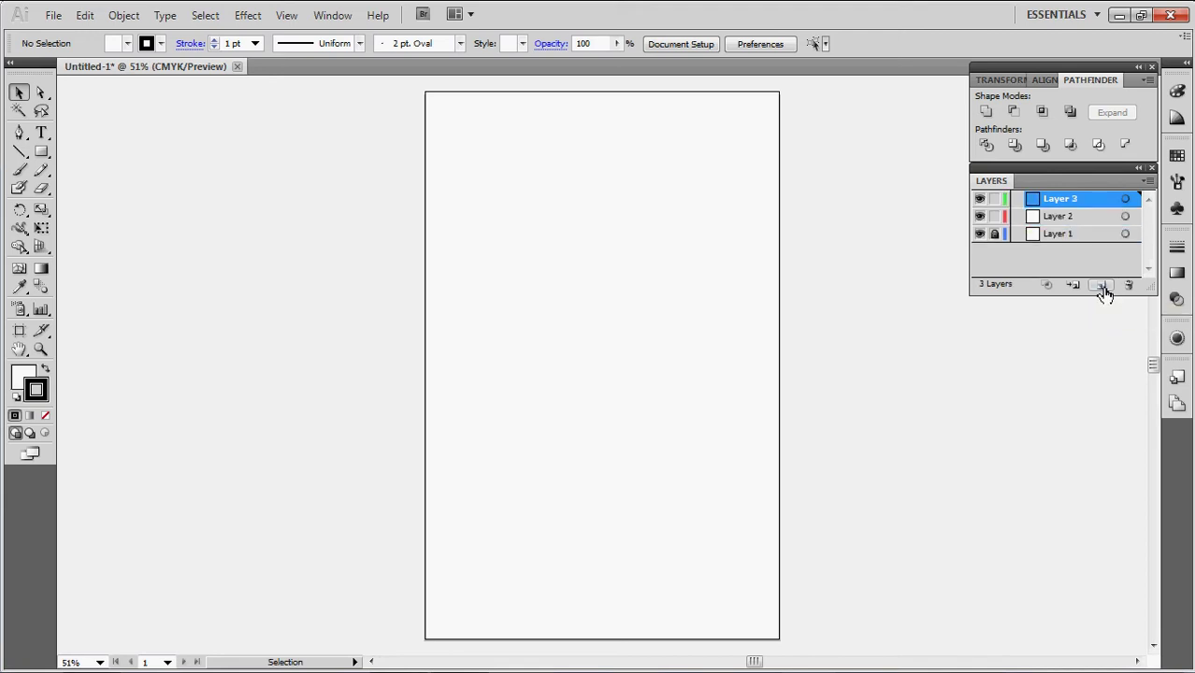
Rename the two new layers BALLOONS and TEXT
left_click(1064, 221)
double_click(1064, 220)
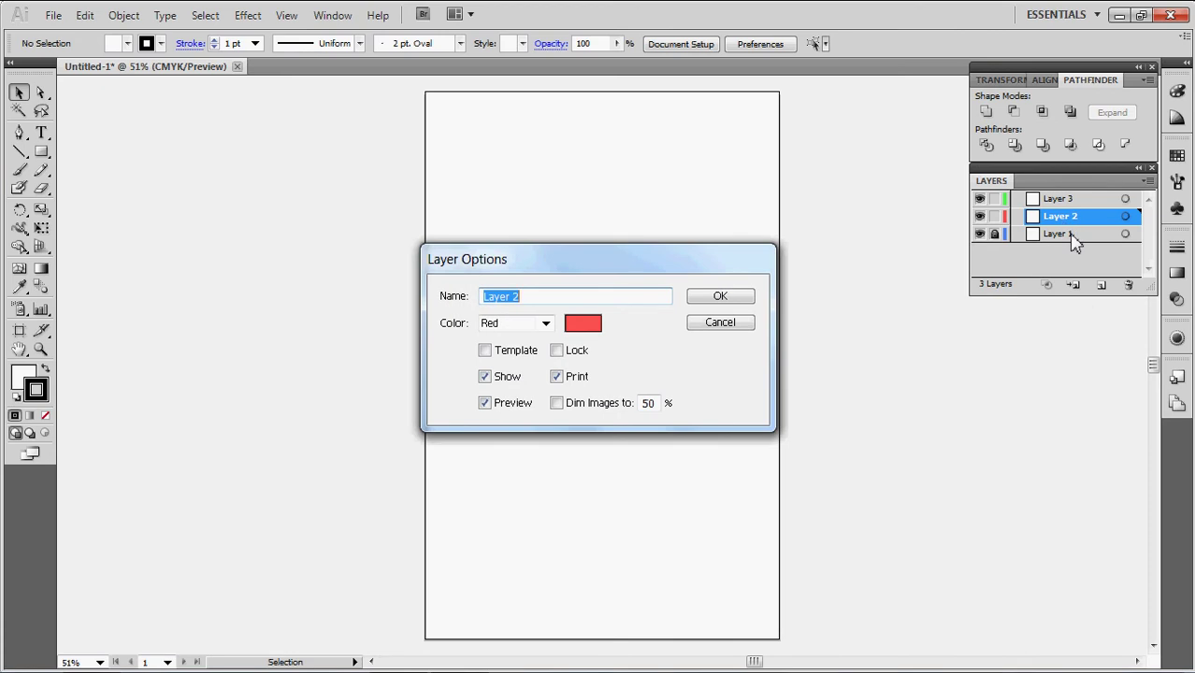
type("BALLLO")
key("BackSpace")
key("BackSpace")
key("BackSpace")
type("LOONS")
key("Return")
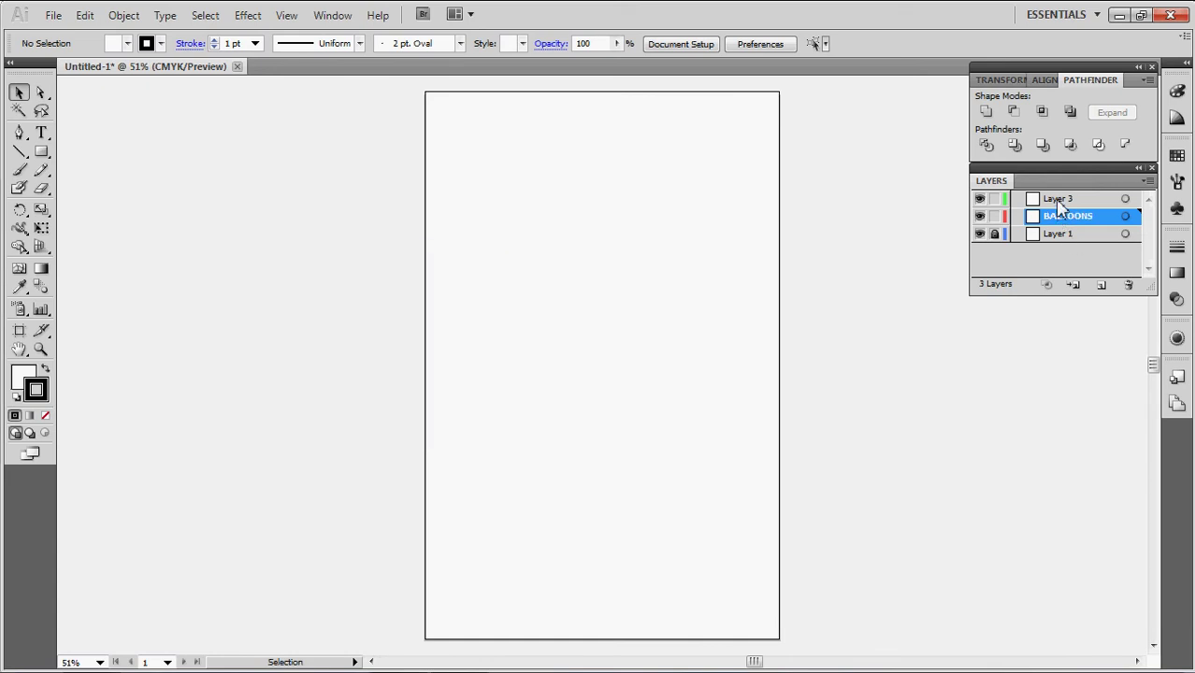
double_click(1060, 200)
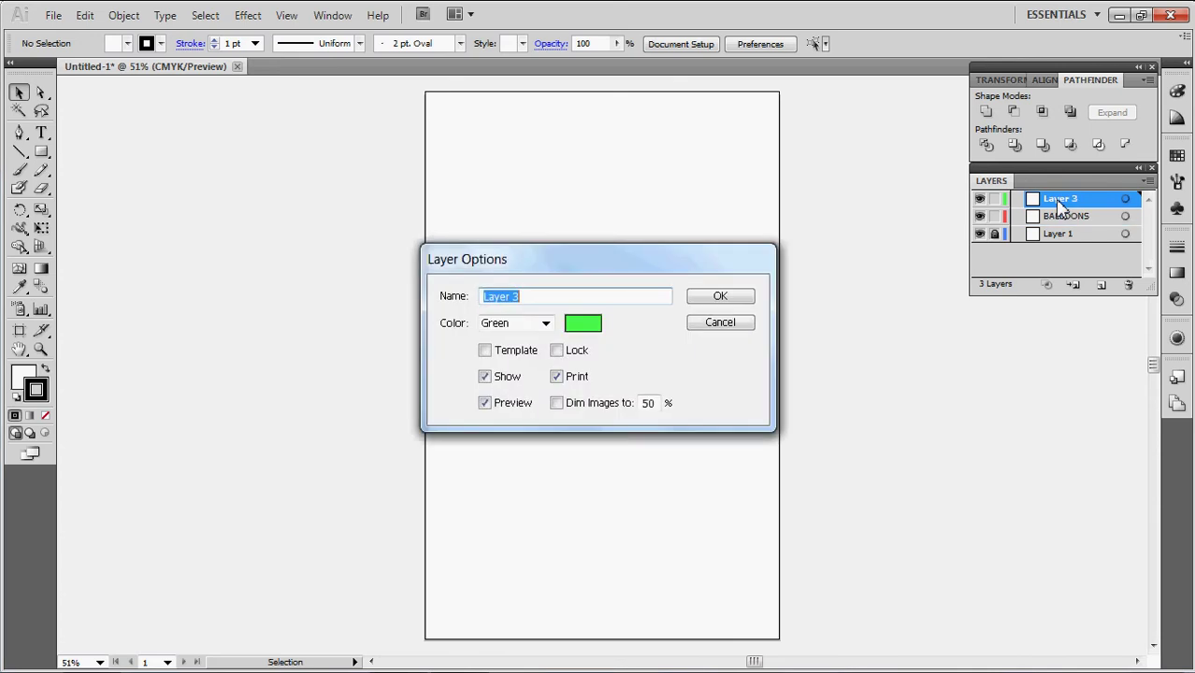
type("TEXT")
key("Return")
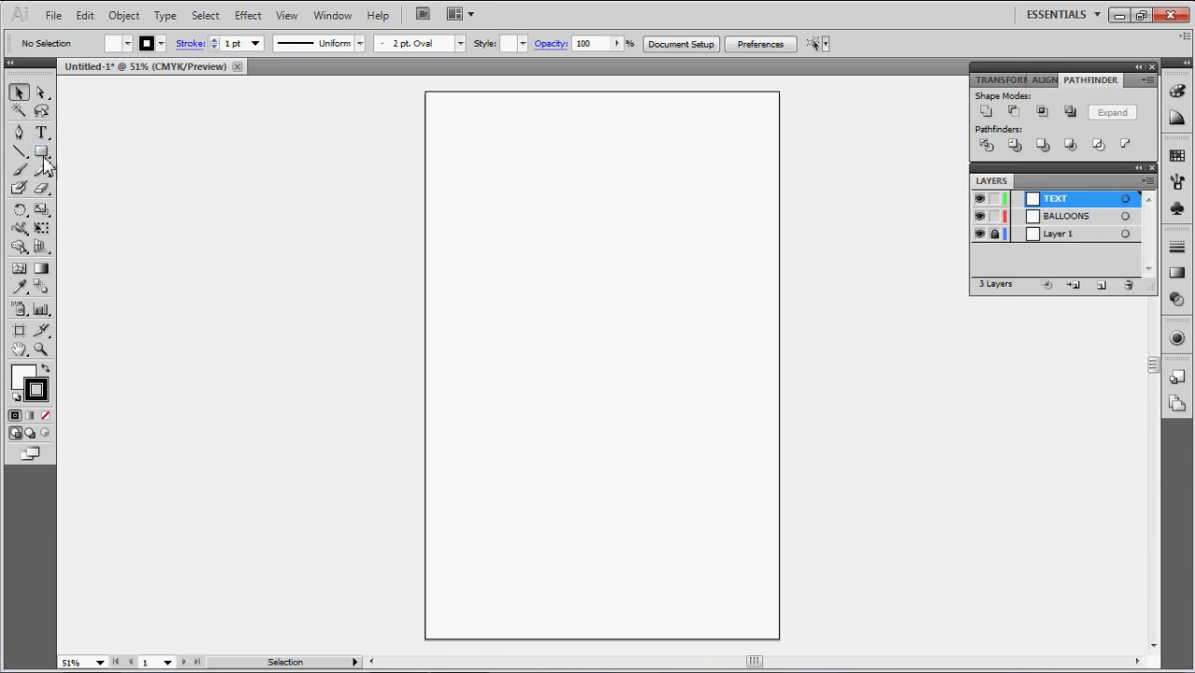
Zoom in to about 152% on the artboard's top-left area
key("l")
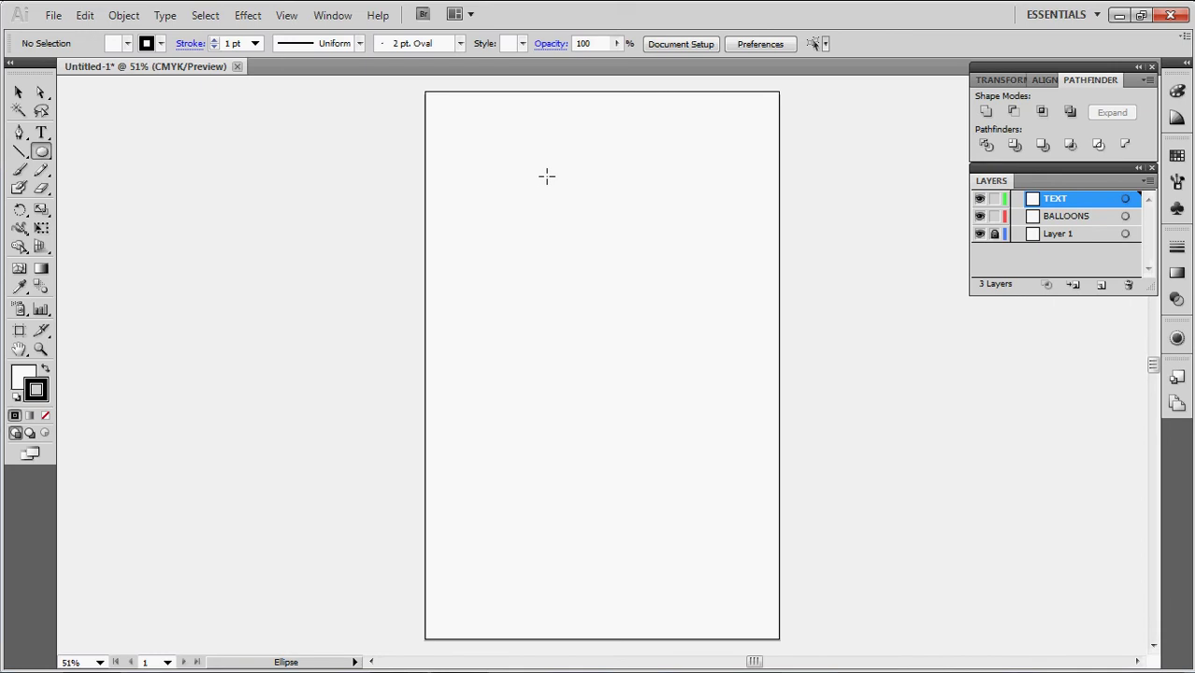
key("z")
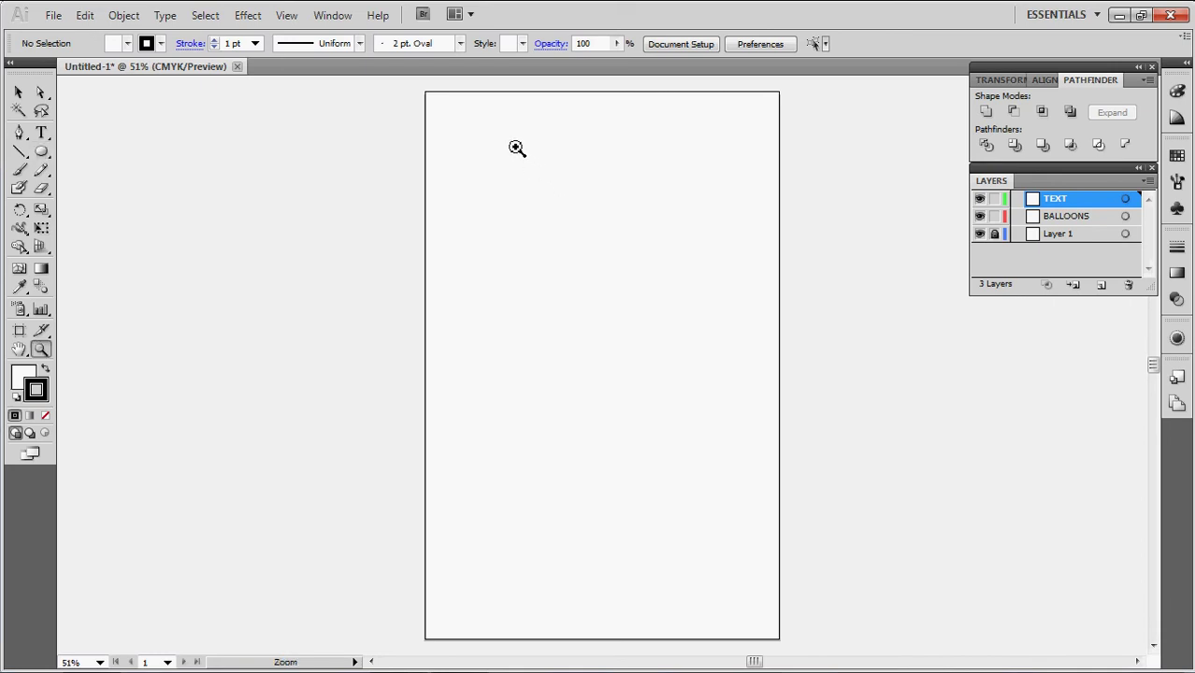
left_click_drag(426, 93, 835, 310)
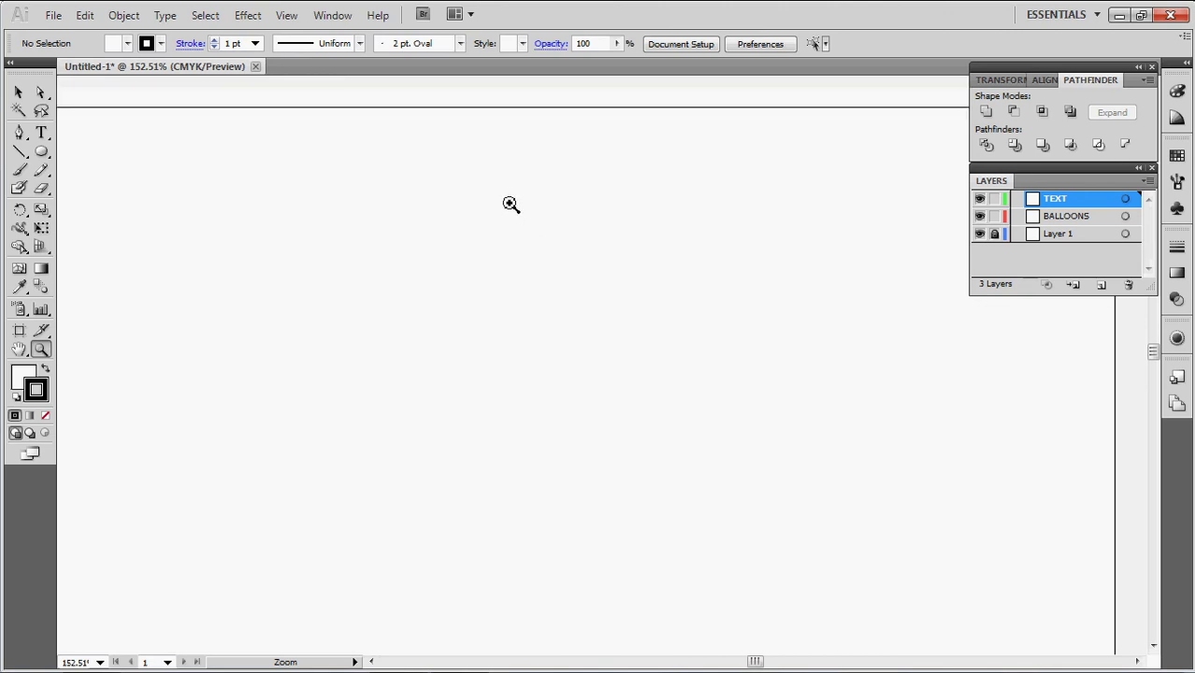
key("t")
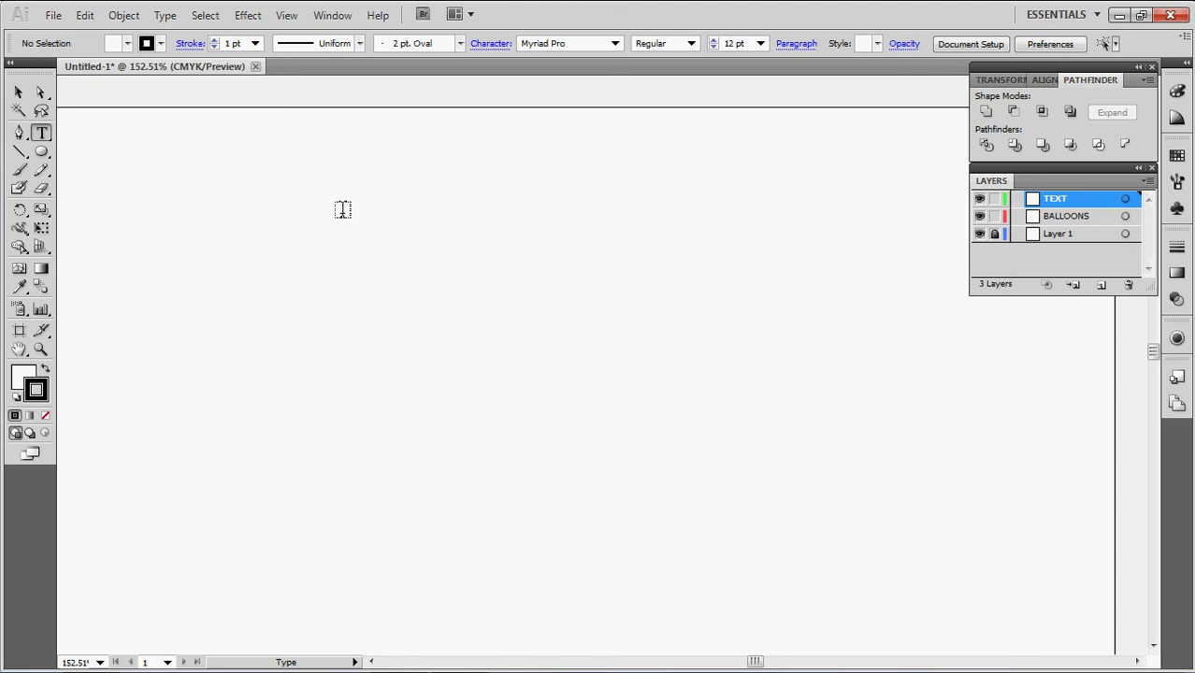
Draw a text box near the page's top-left, set to 14 pt and centre-aligned
left_click_drag(338, 256, 583, 383)
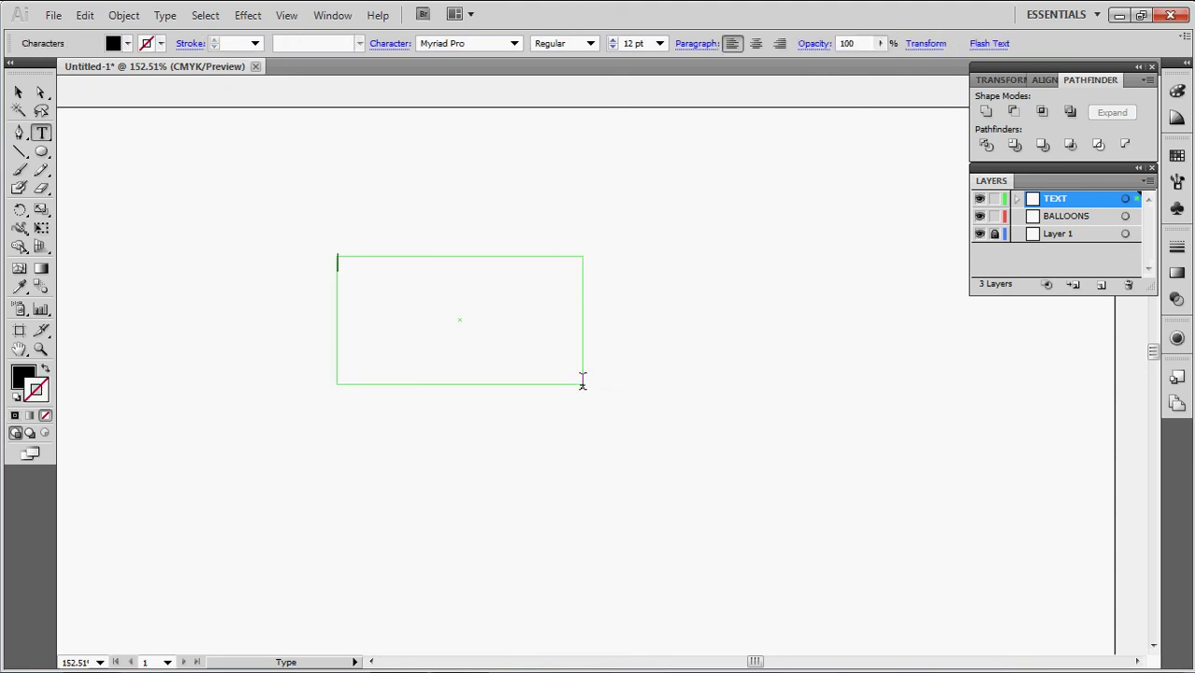
left_click(659, 43)
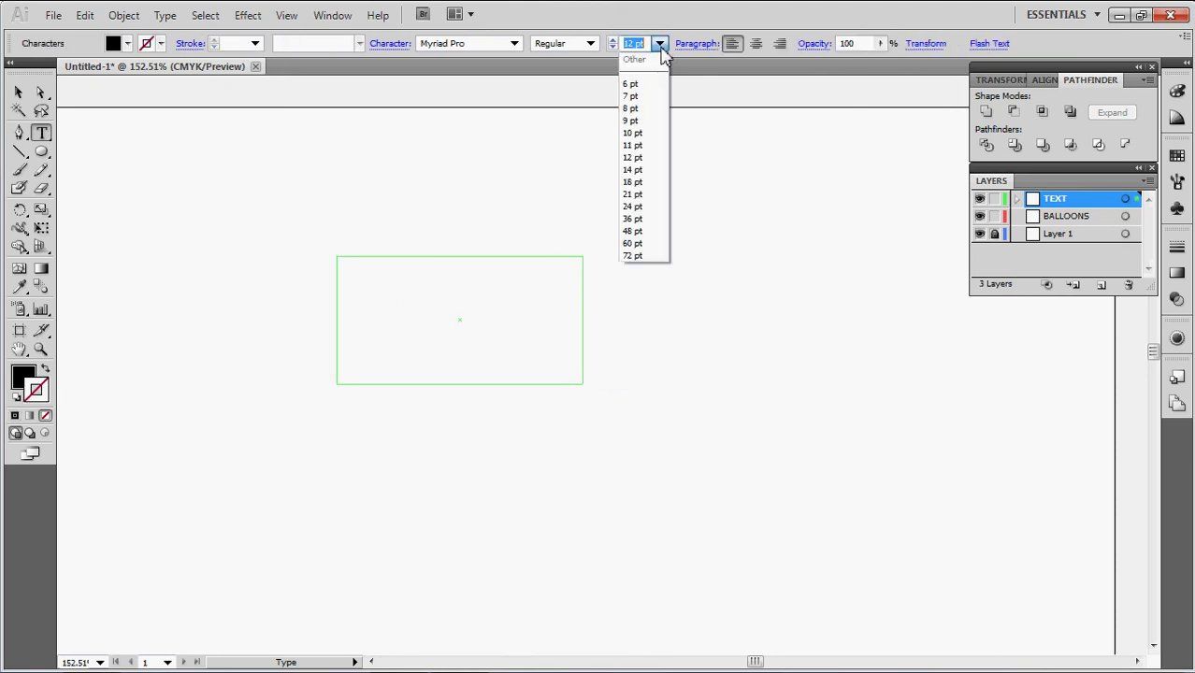
left_click(644, 135)
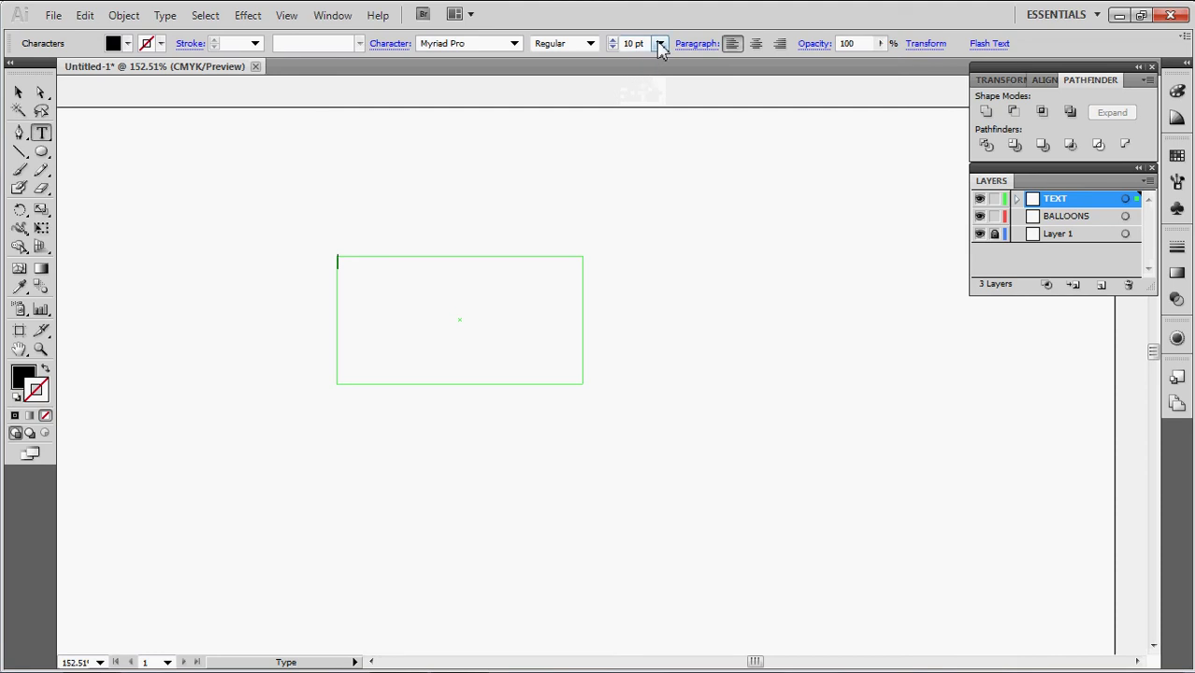
left_click(660, 44)
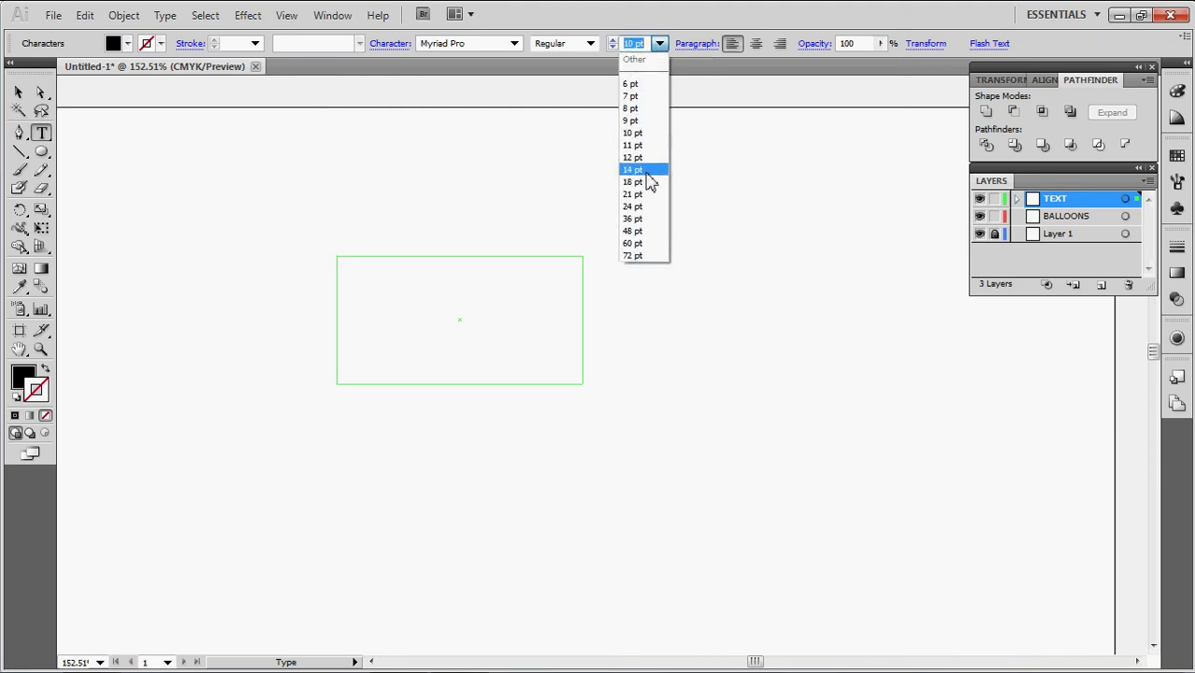
left_click(647, 174)
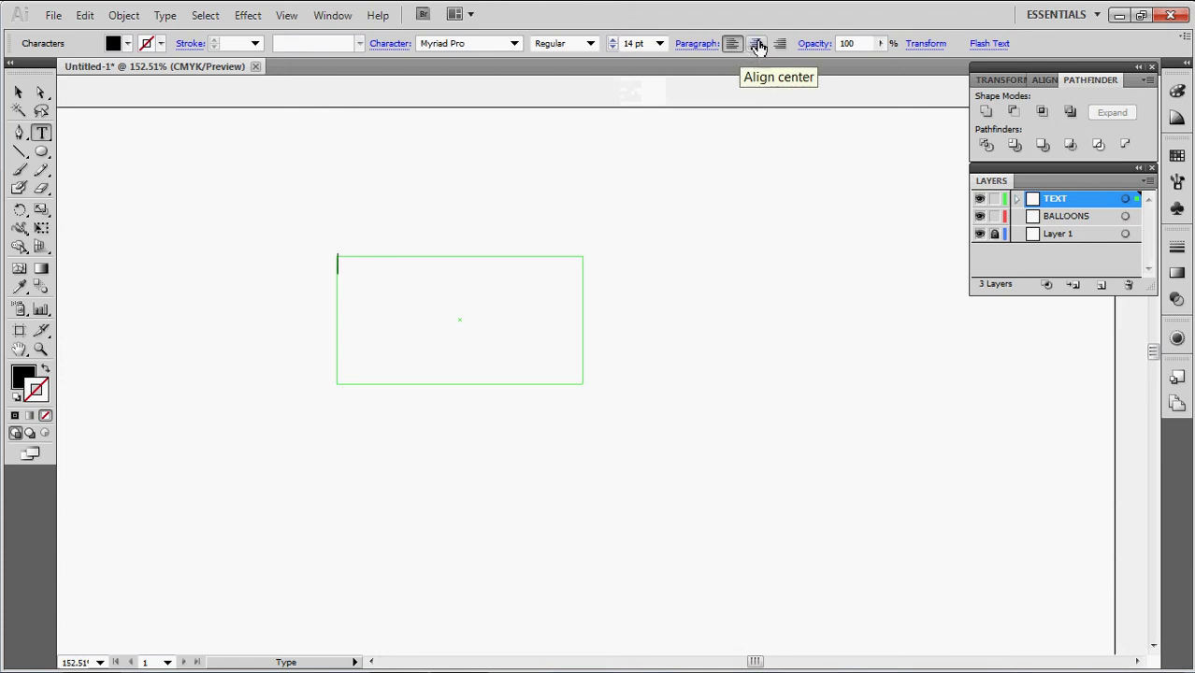
left_click(757, 45)
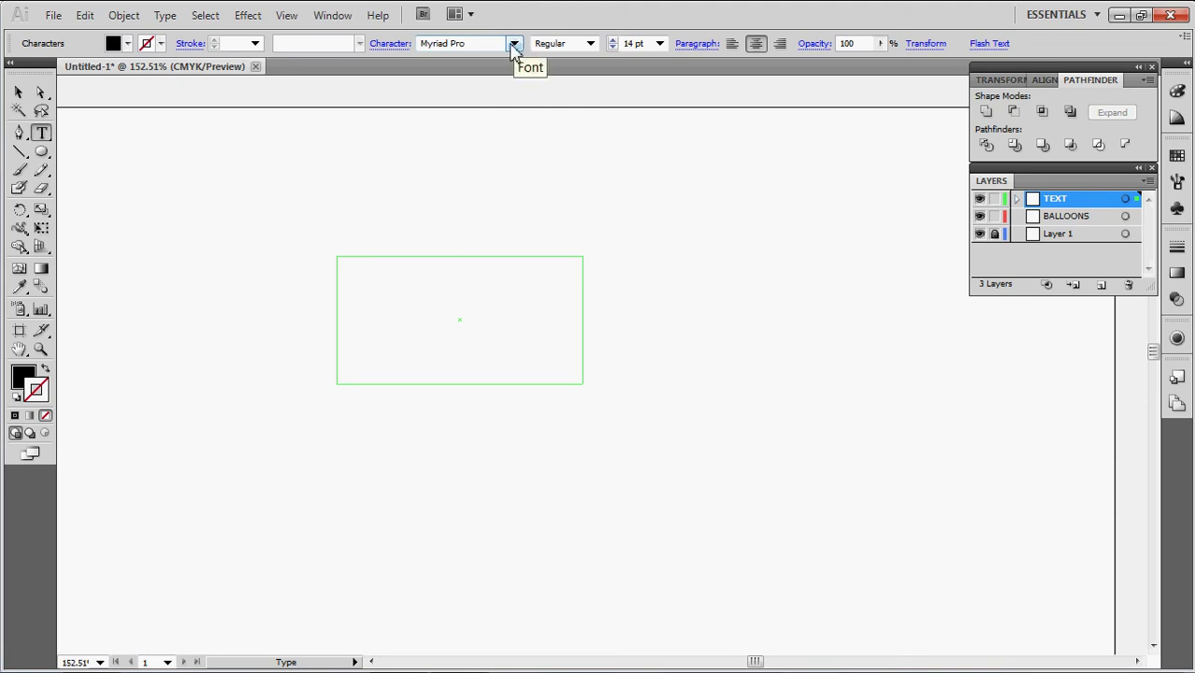
Set the font to Anime Ace 2.0 BB and type 'MY NAME IS' followed by a full name
left_click(514, 44)
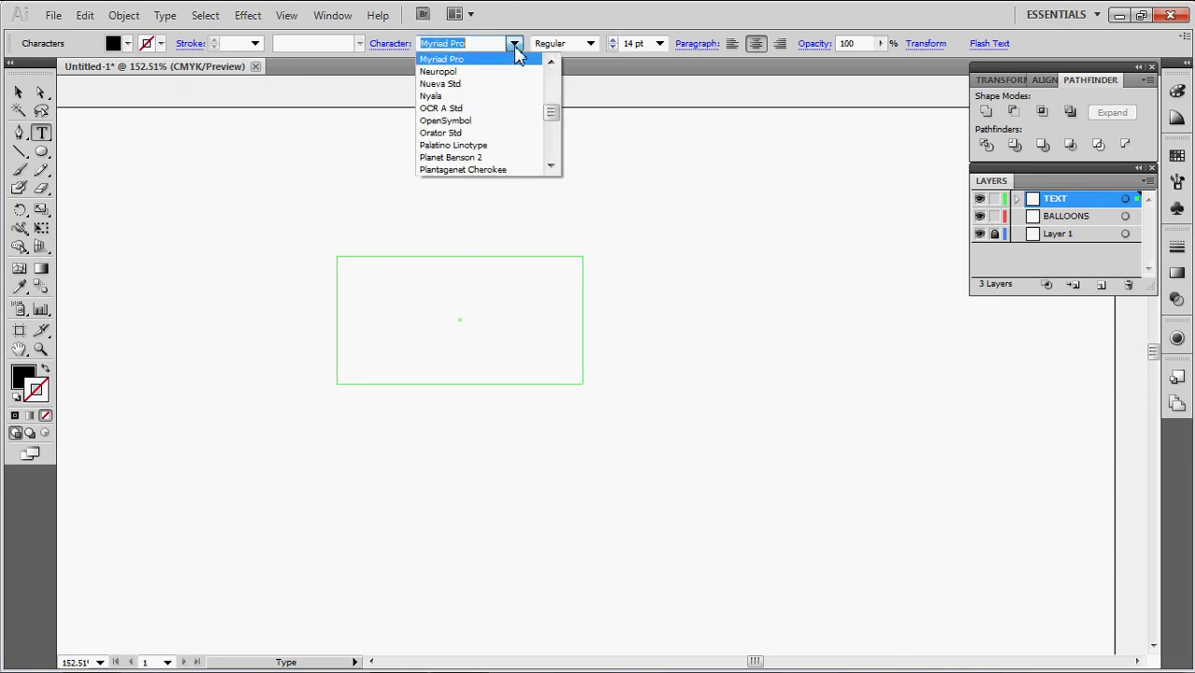
left_click_drag(554, 112, 552, 75)
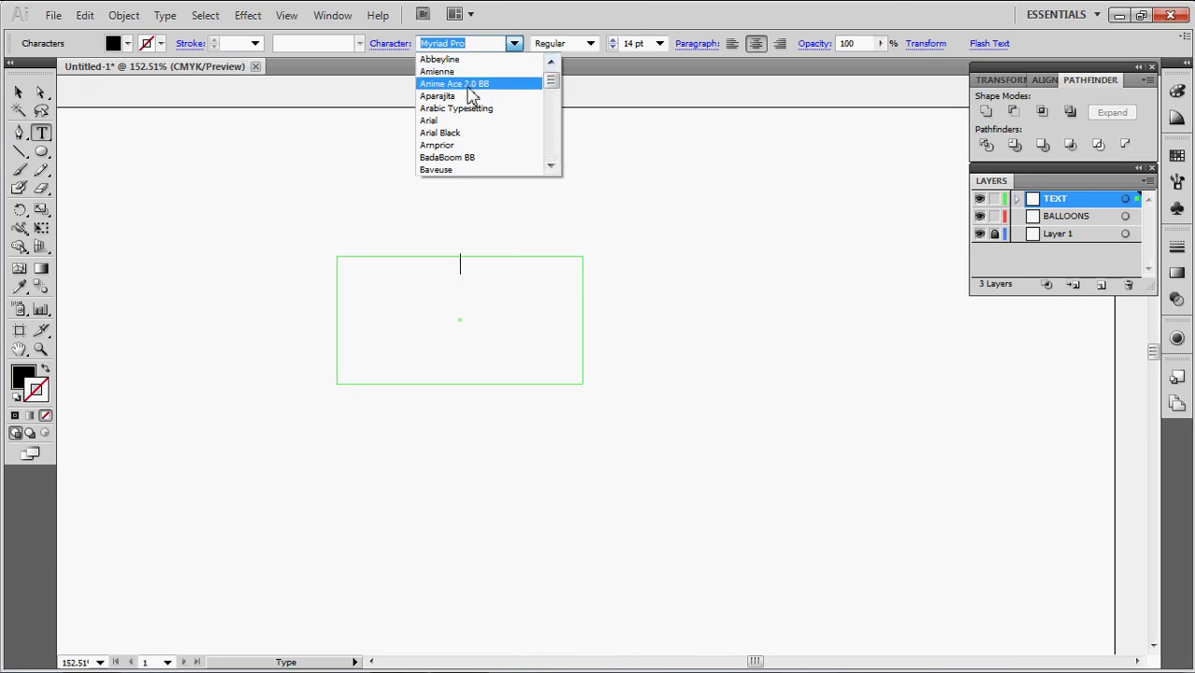
left_click(465, 86)
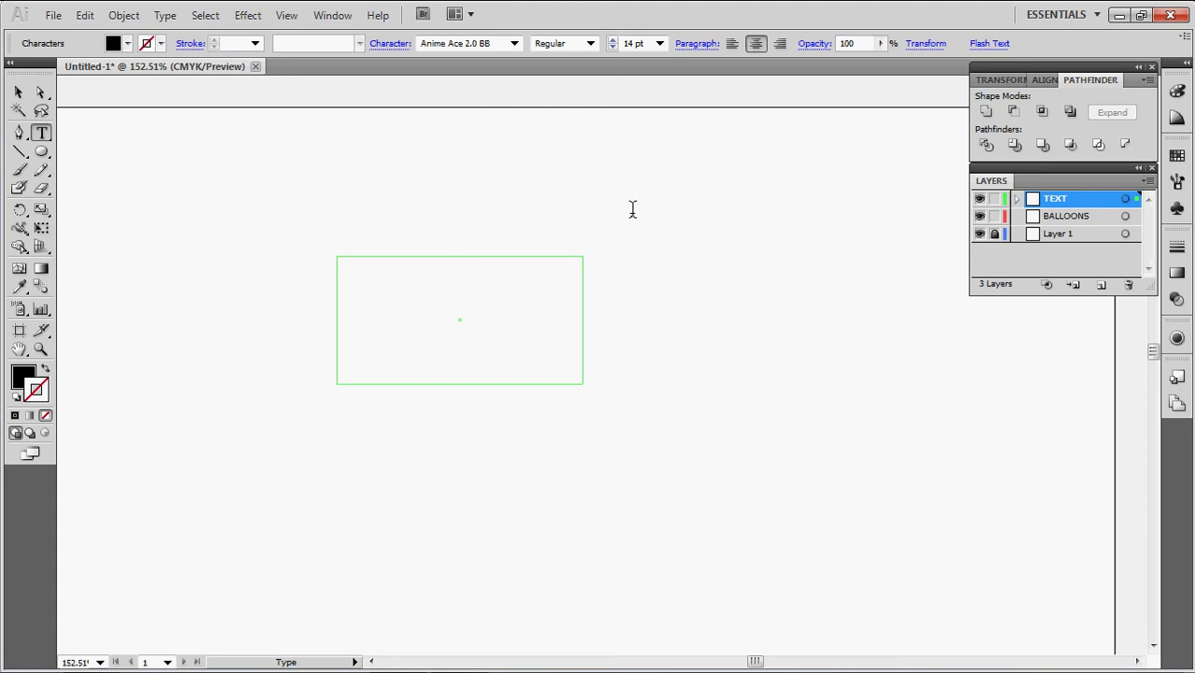
type("MY NAME")
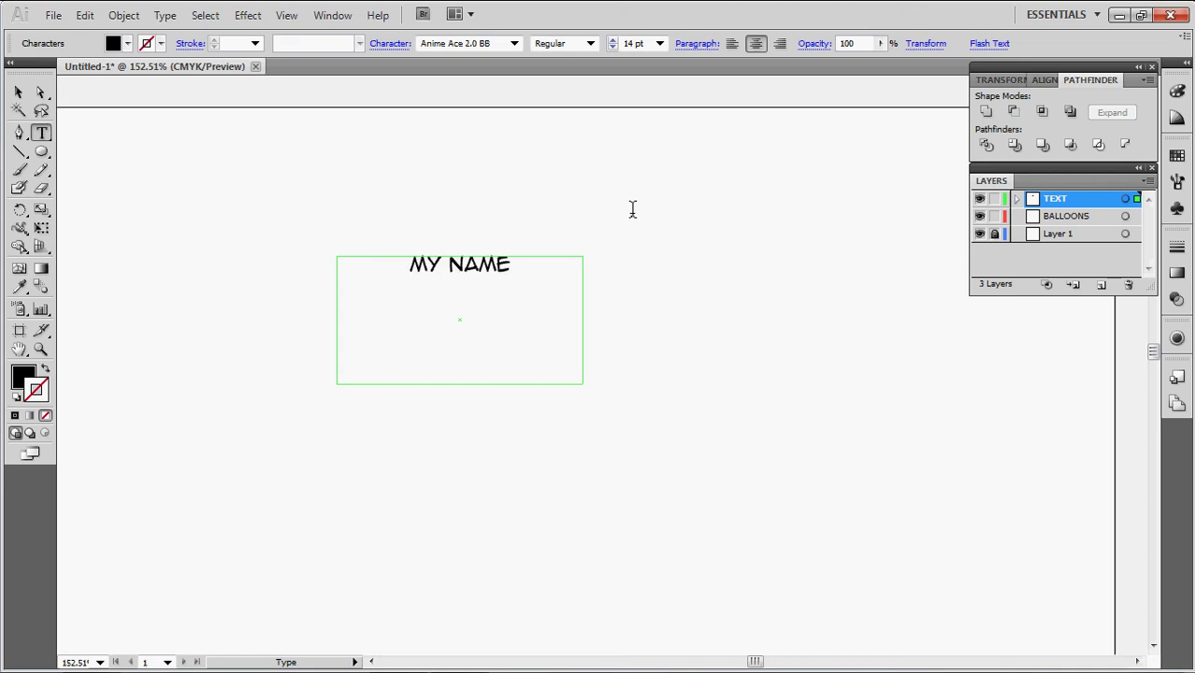
type(" IS")
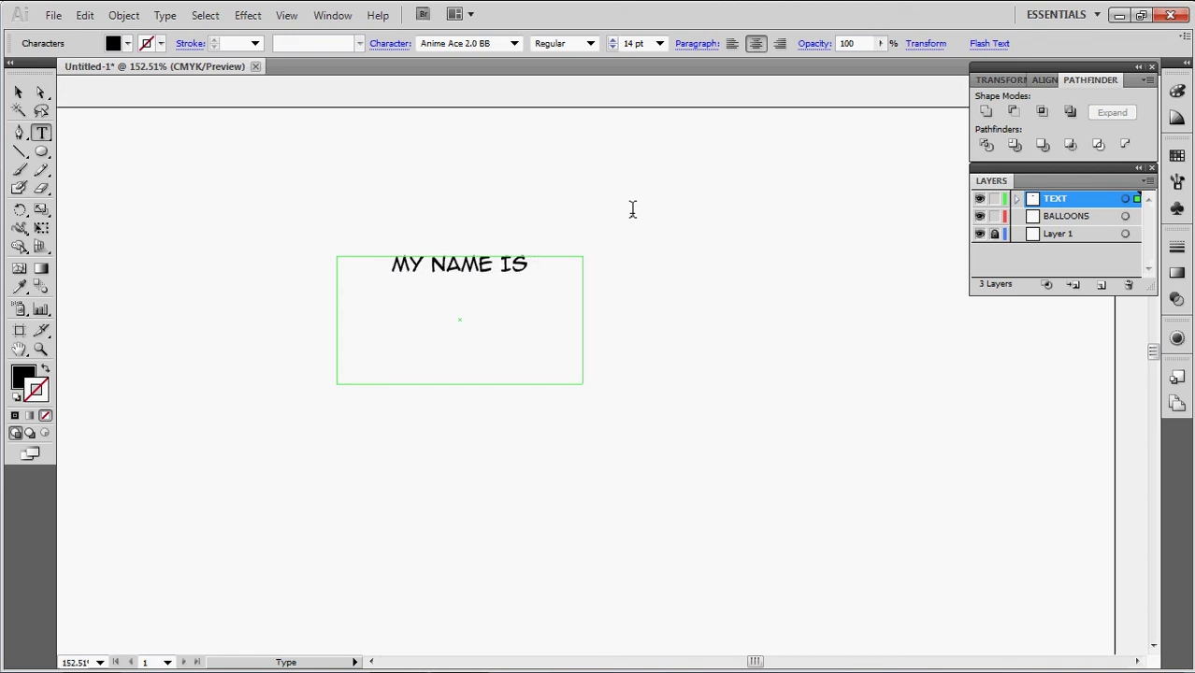
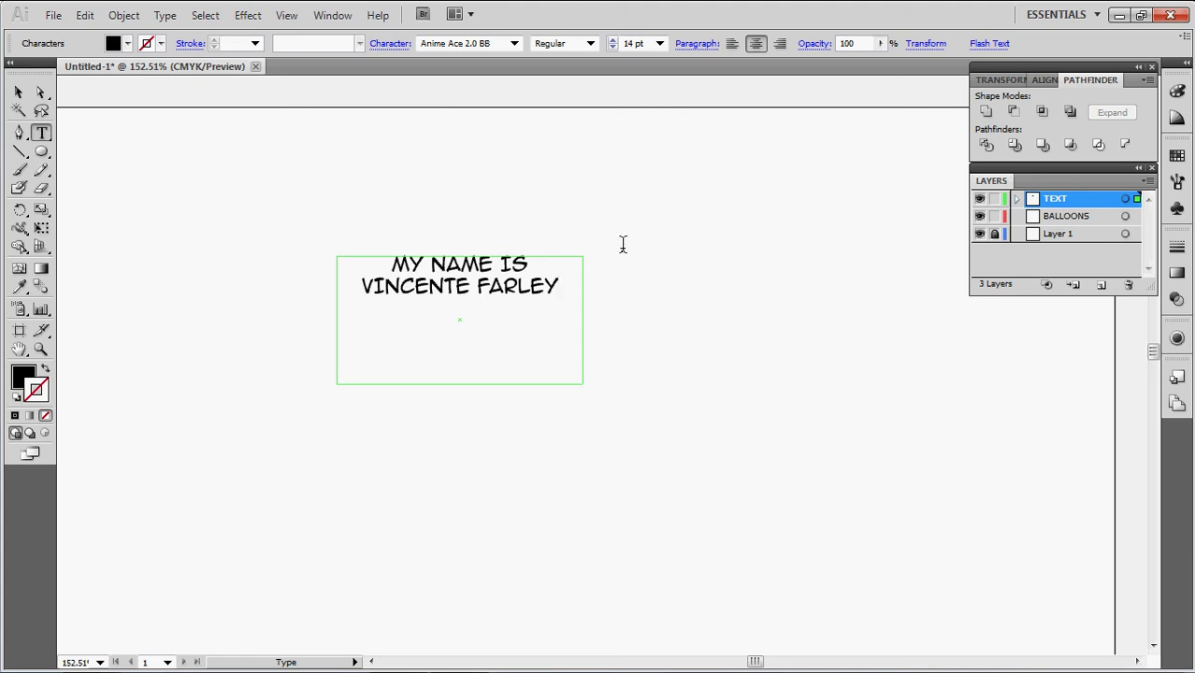
type(".")
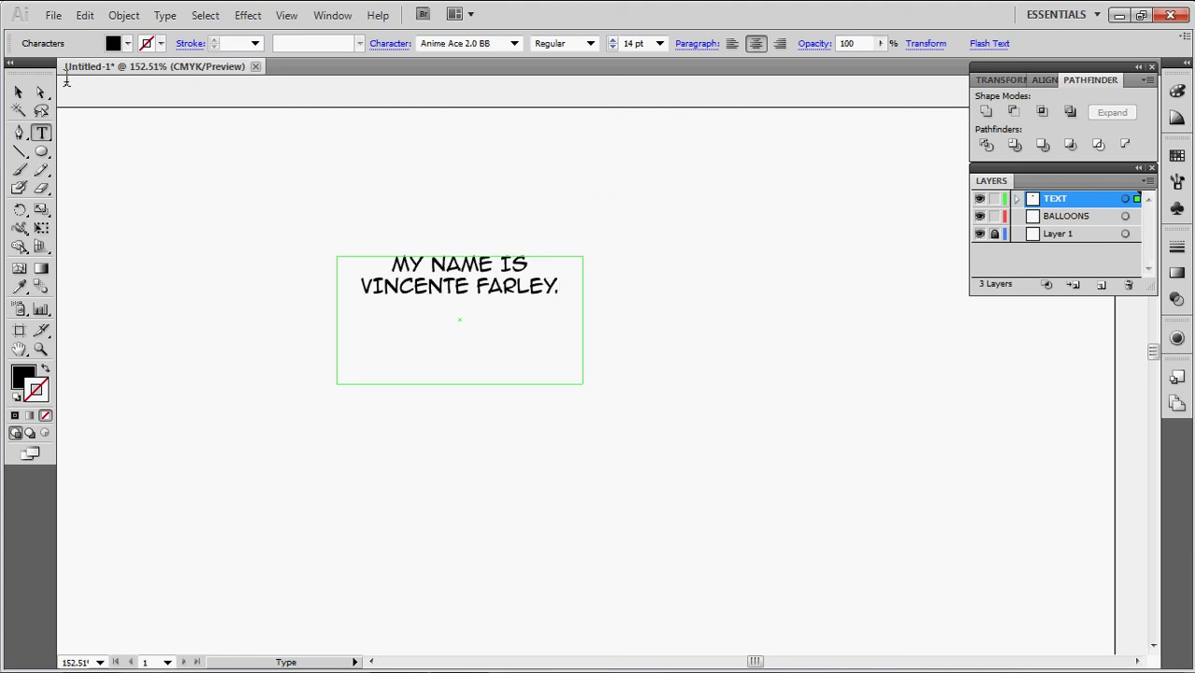
left_click(20, 93)
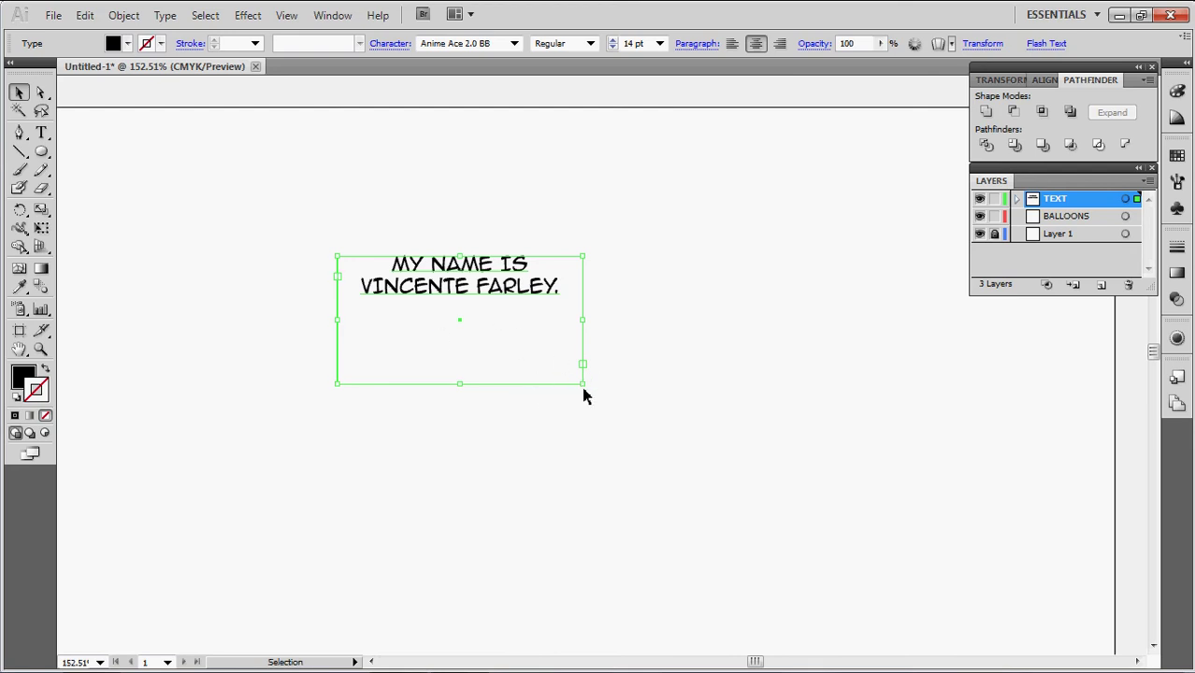
Narrow the text box so the caption wraps onto four lines, and make BALLOONS the active layer
left_click_drag(581, 387, 470, 349)
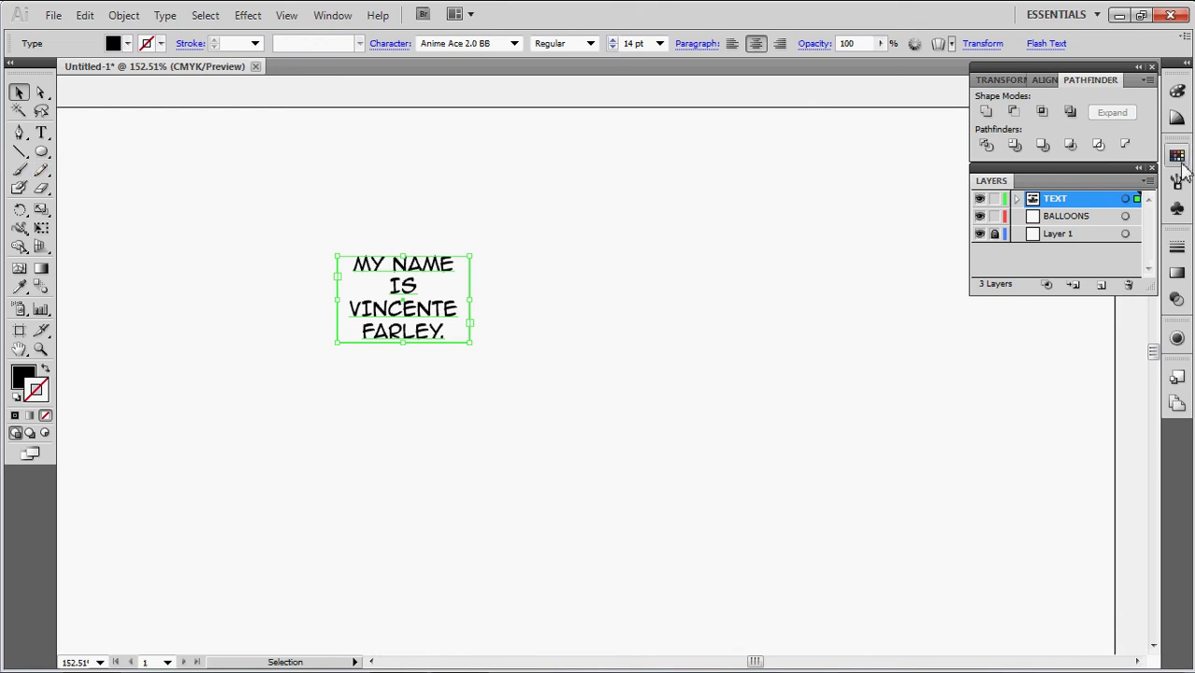
left_click(715, 246)
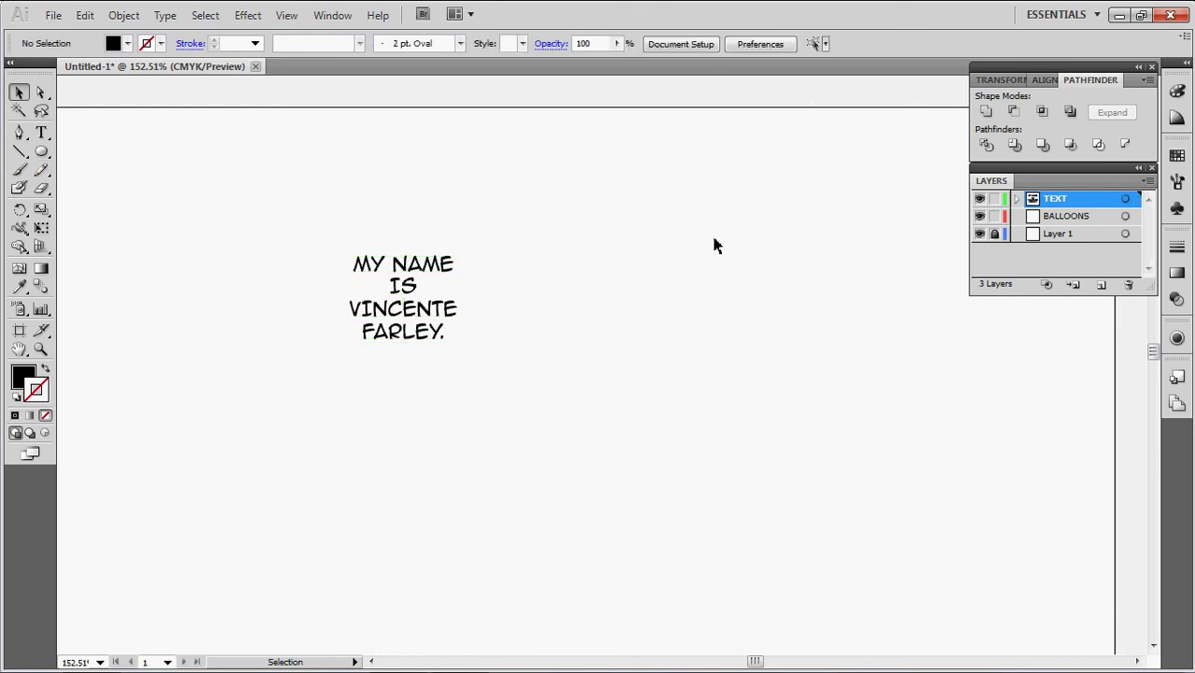
left_click(1075, 218)
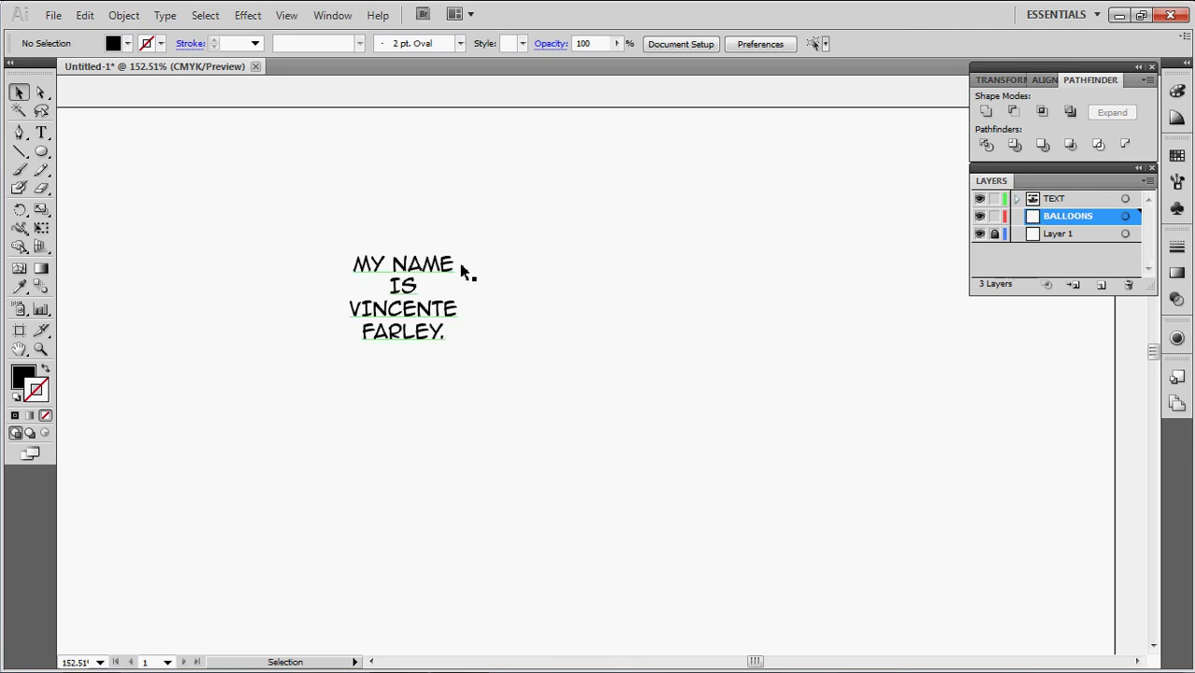
key("l")
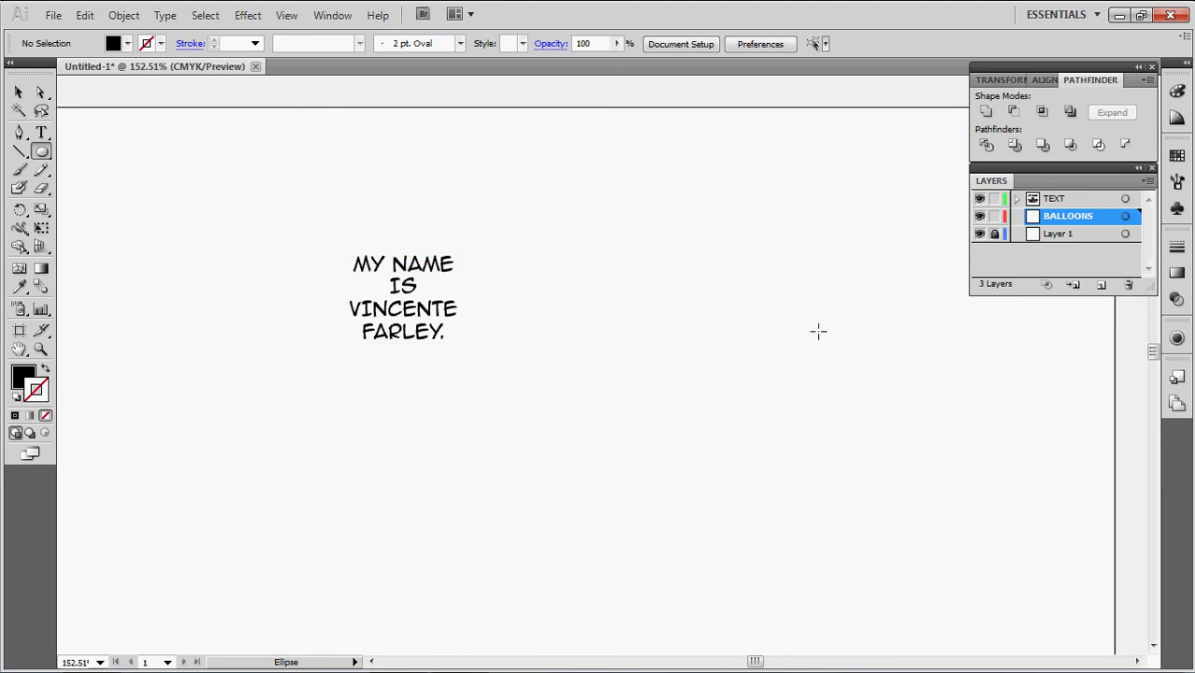
left_click_drag(820, 331, 1025, 416)
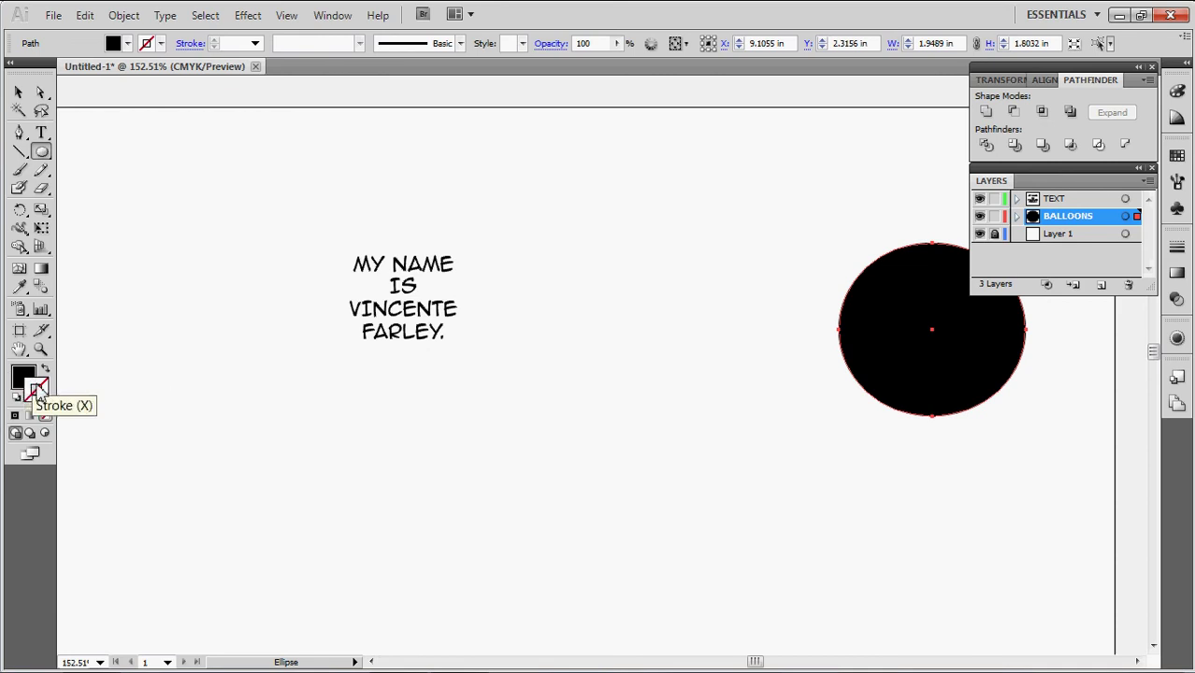
left_click(37, 387)
key("Delete")
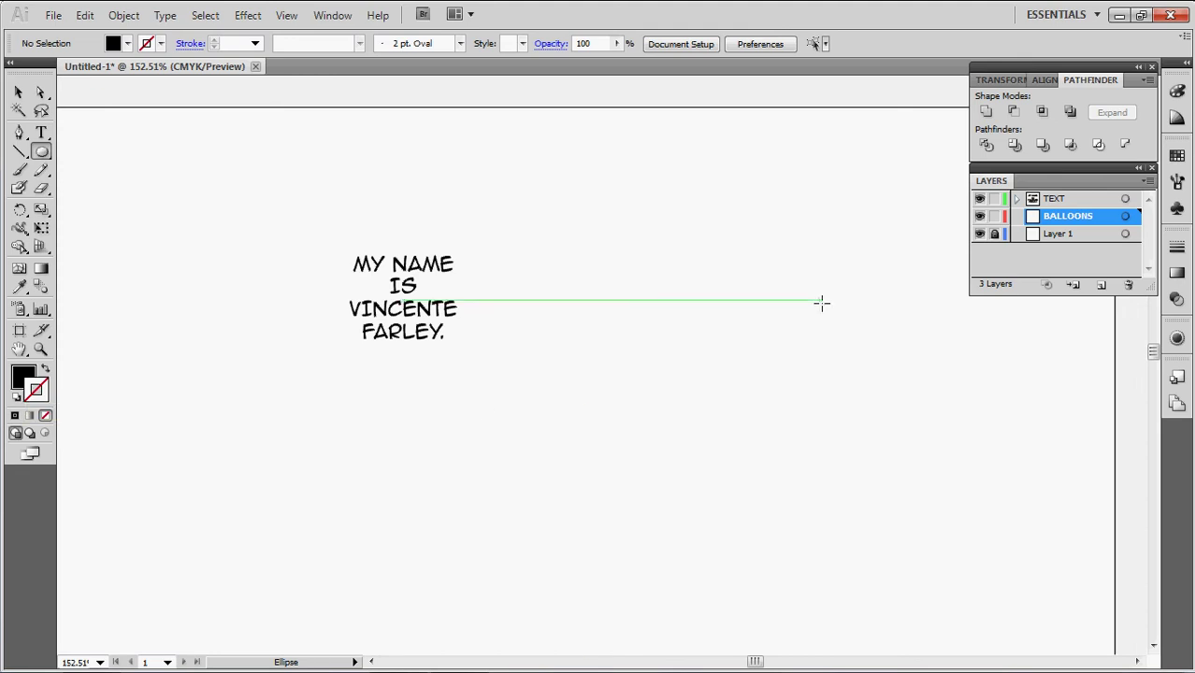
Give new shapes a black stroke and a white fill
left_click(37, 390)
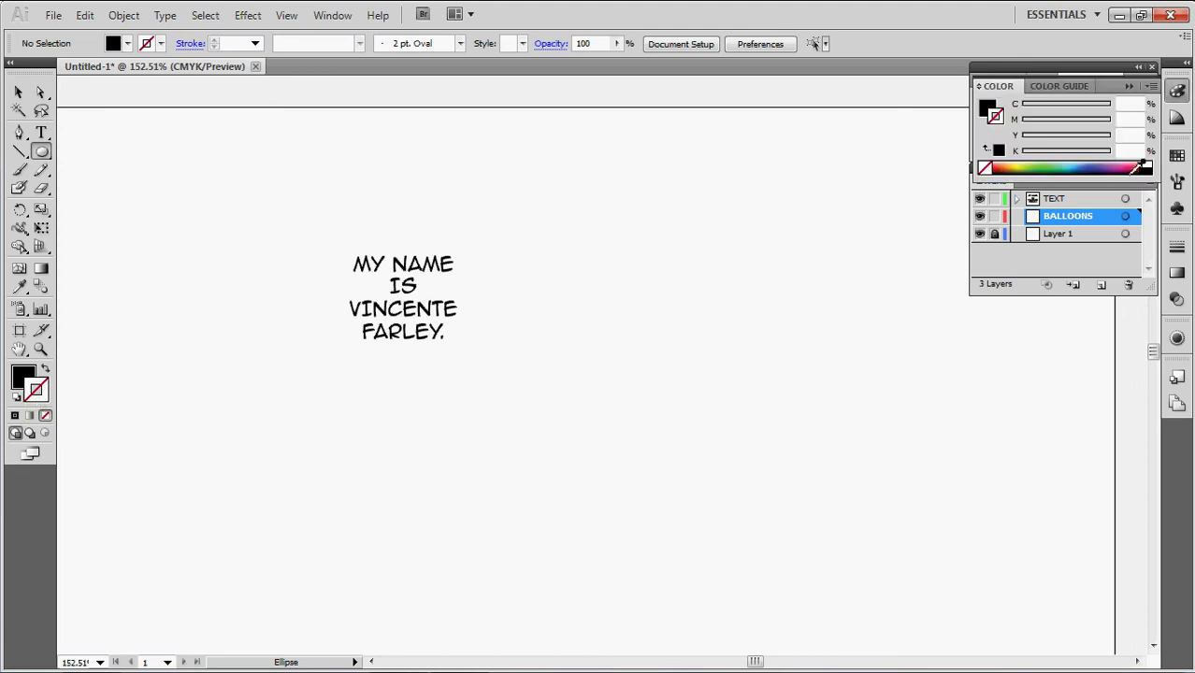
left_click(14, 416)
left_click(23, 377)
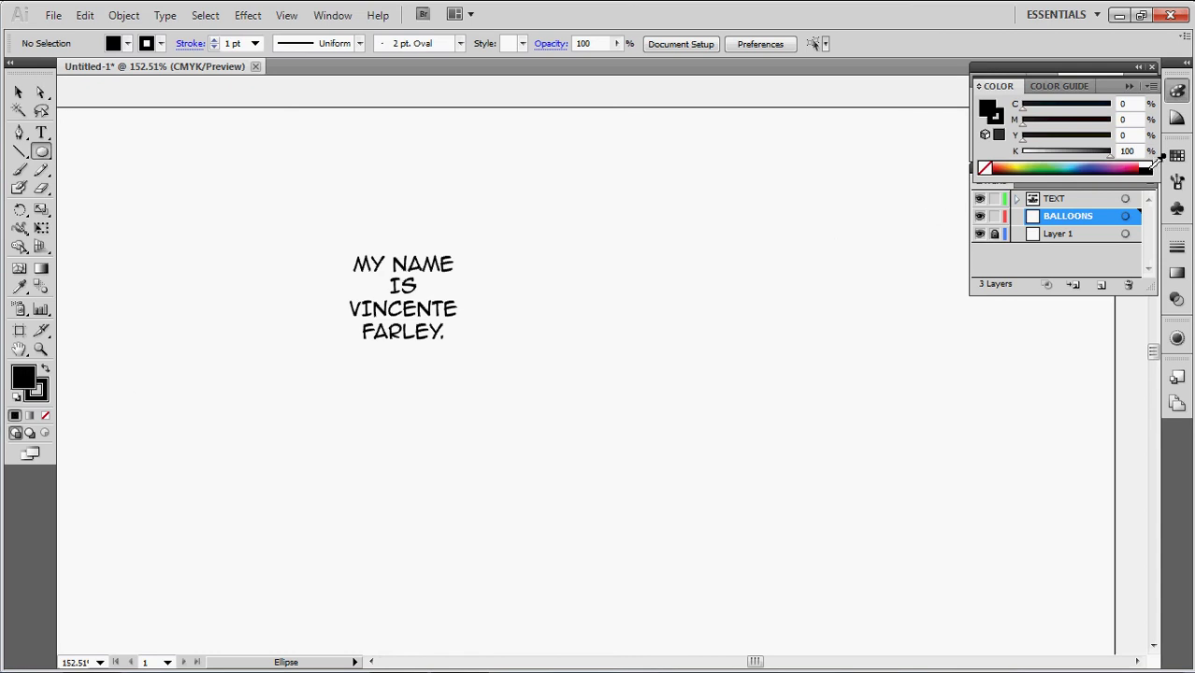
left_click(1152, 164)
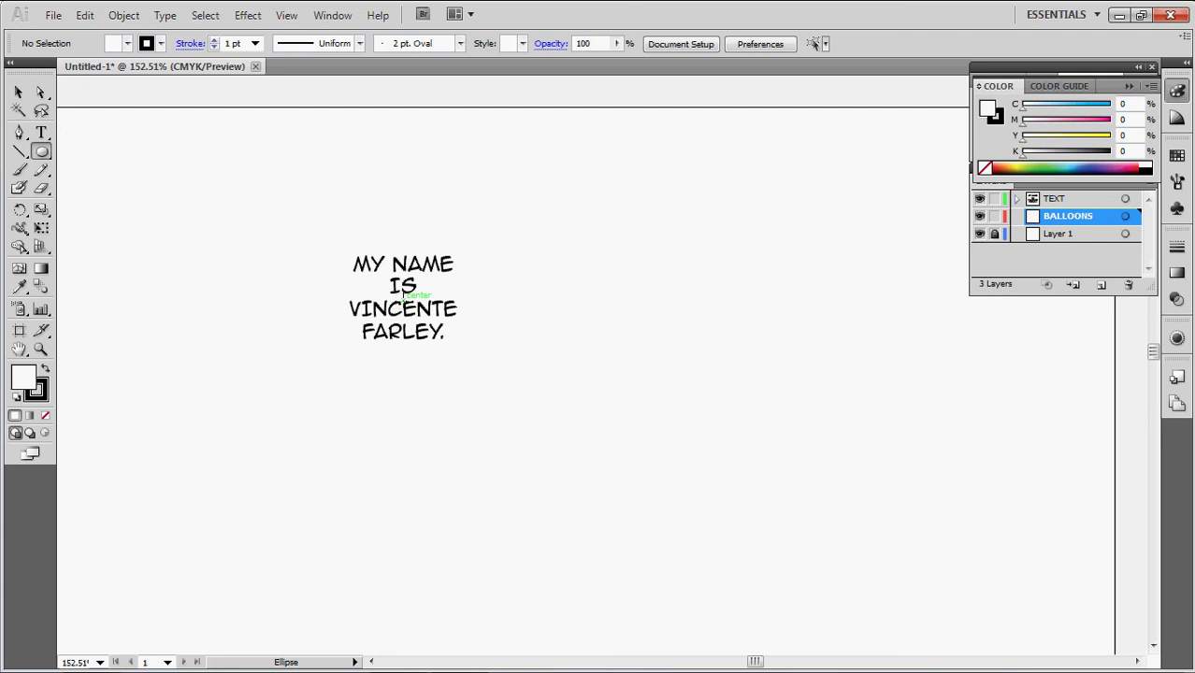
Draw a white, black-outlined circle centred around the four-line caption
left_click_drag(403, 295, 313, 213)
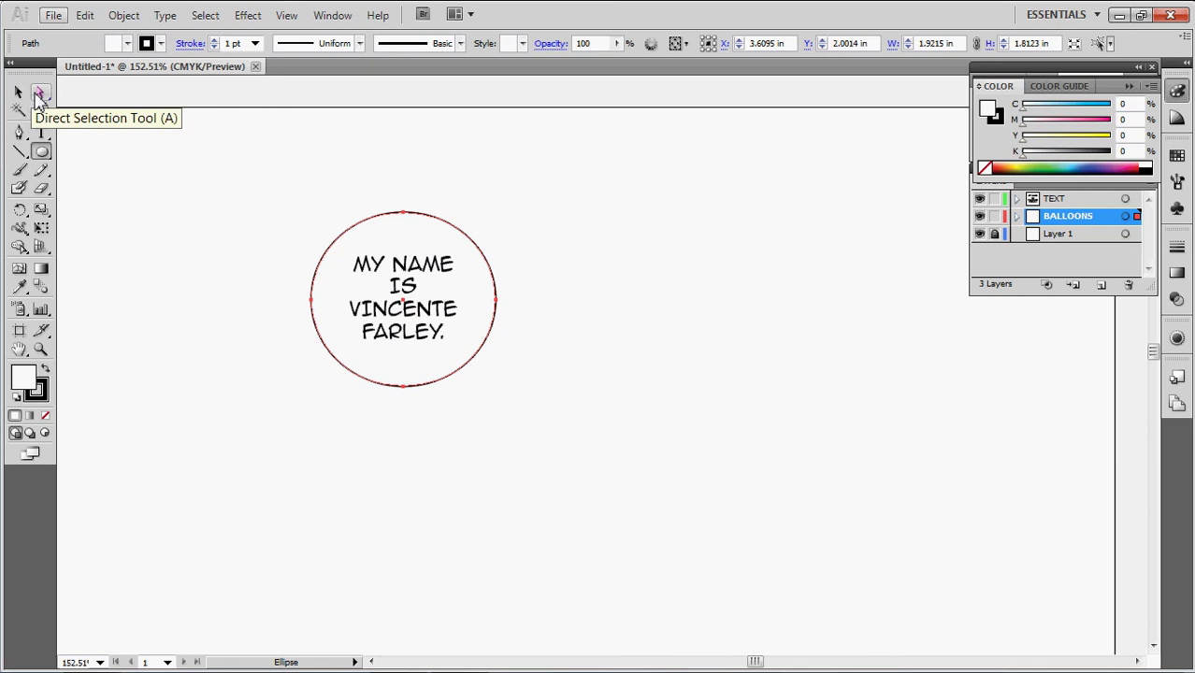
left_click(39, 93)
left_click(196, 243)
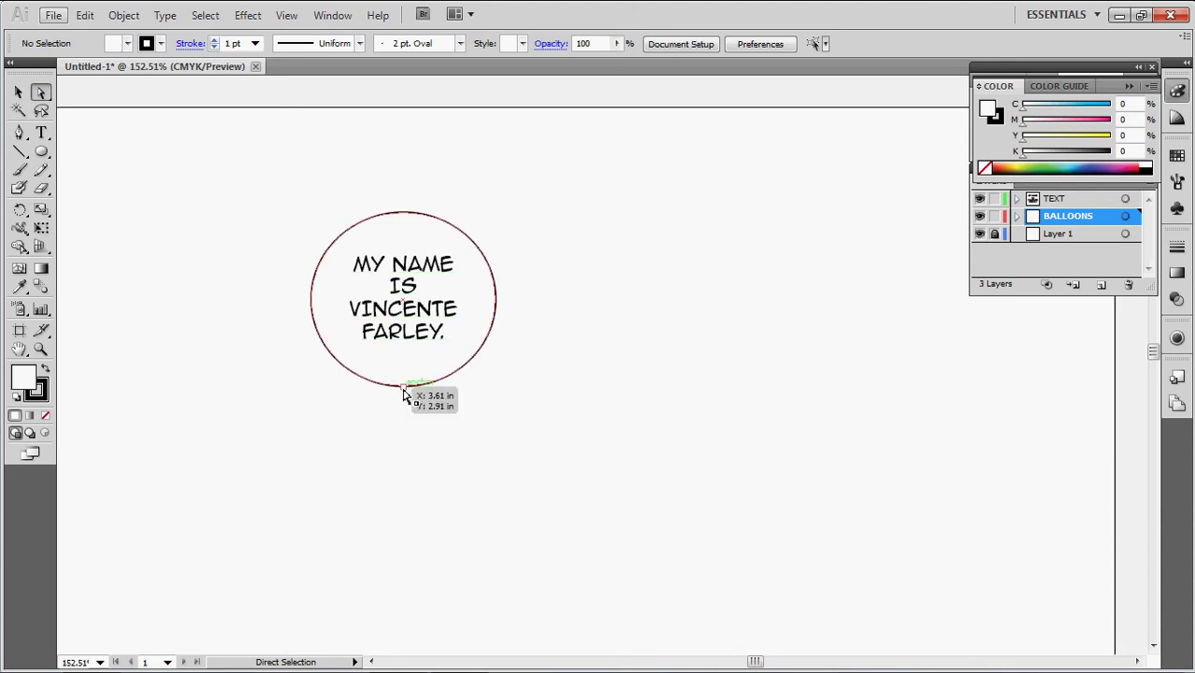
Pull the circle's right, left, top and bottom anchors inward into a squarer, rounded balloon
left_click(498, 307)
left_click_drag(497, 307, 483, 306)
left_click_drag(481, 307, 479, 306)
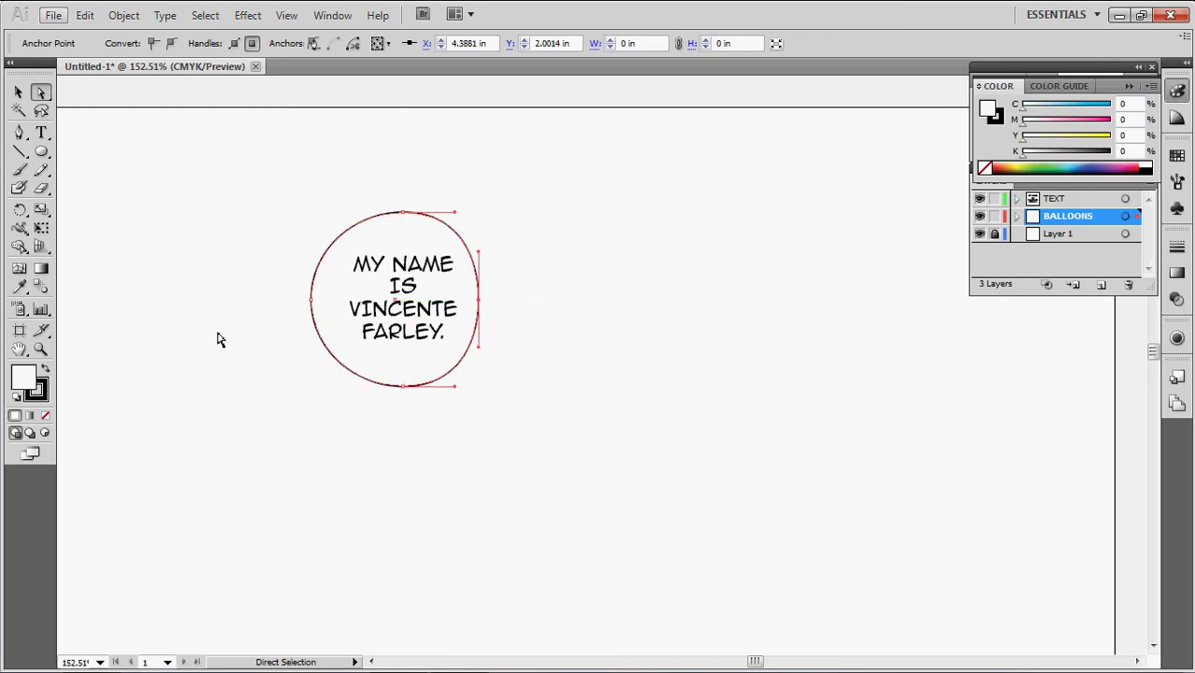
left_click_drag(311, 302, 331, 303)
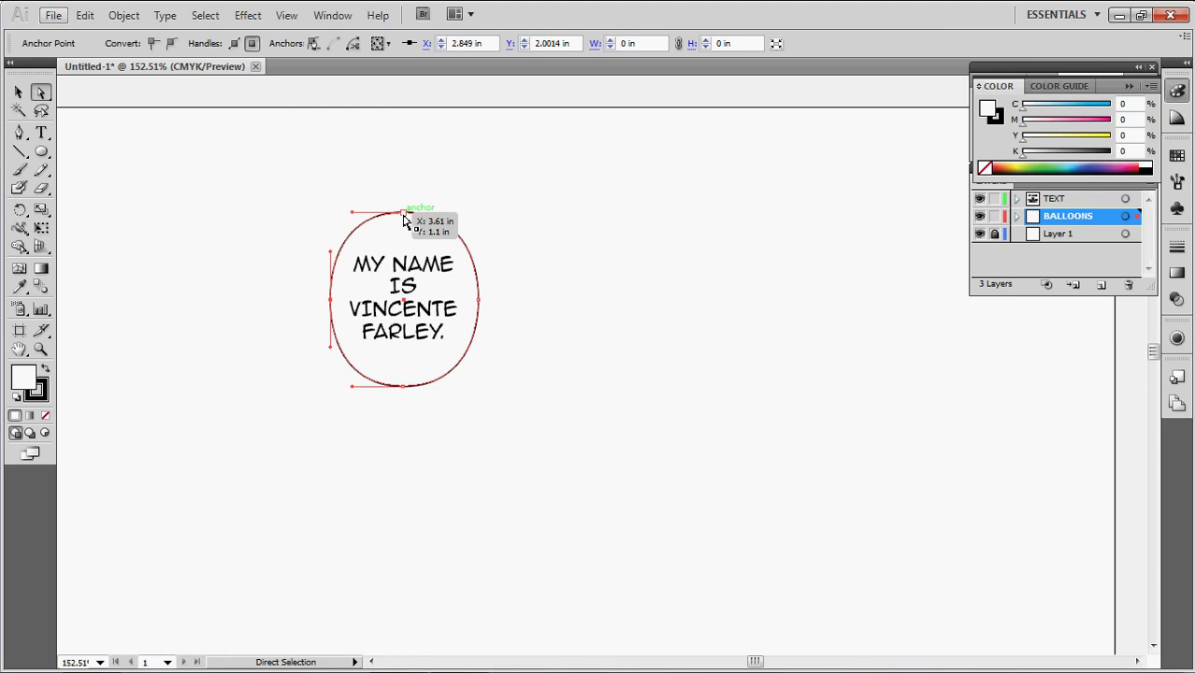
left_click_drag(404, 214, 406, 237)
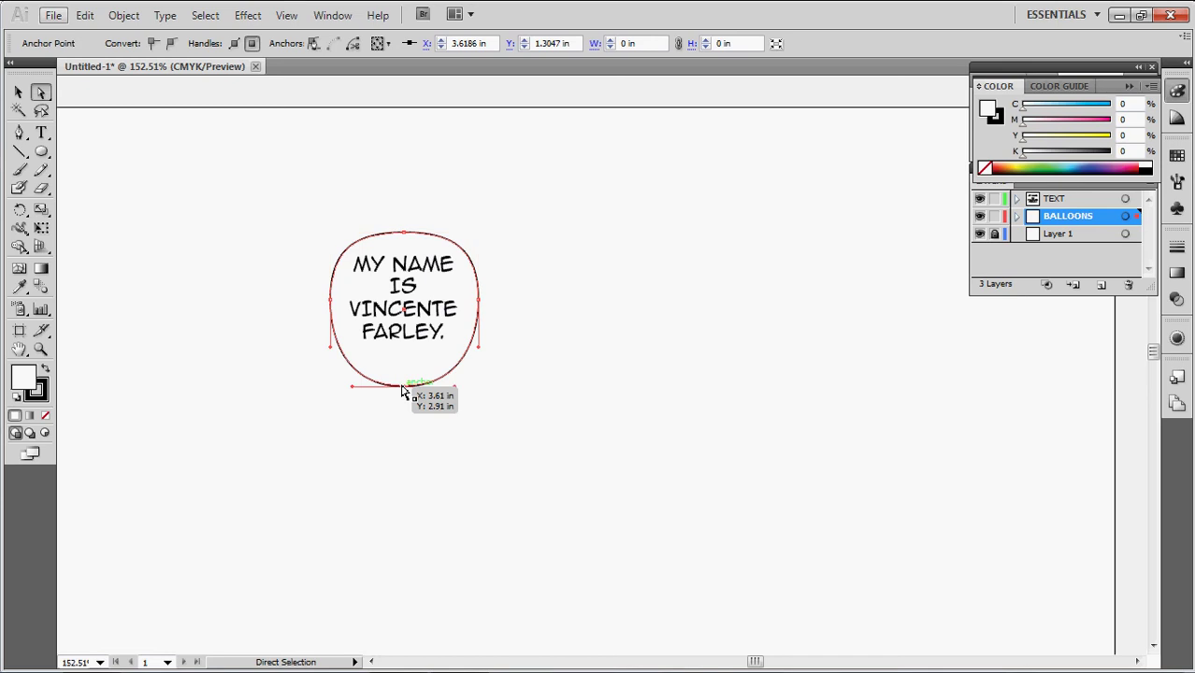
left_click_drag(403, 386, 407, 363)
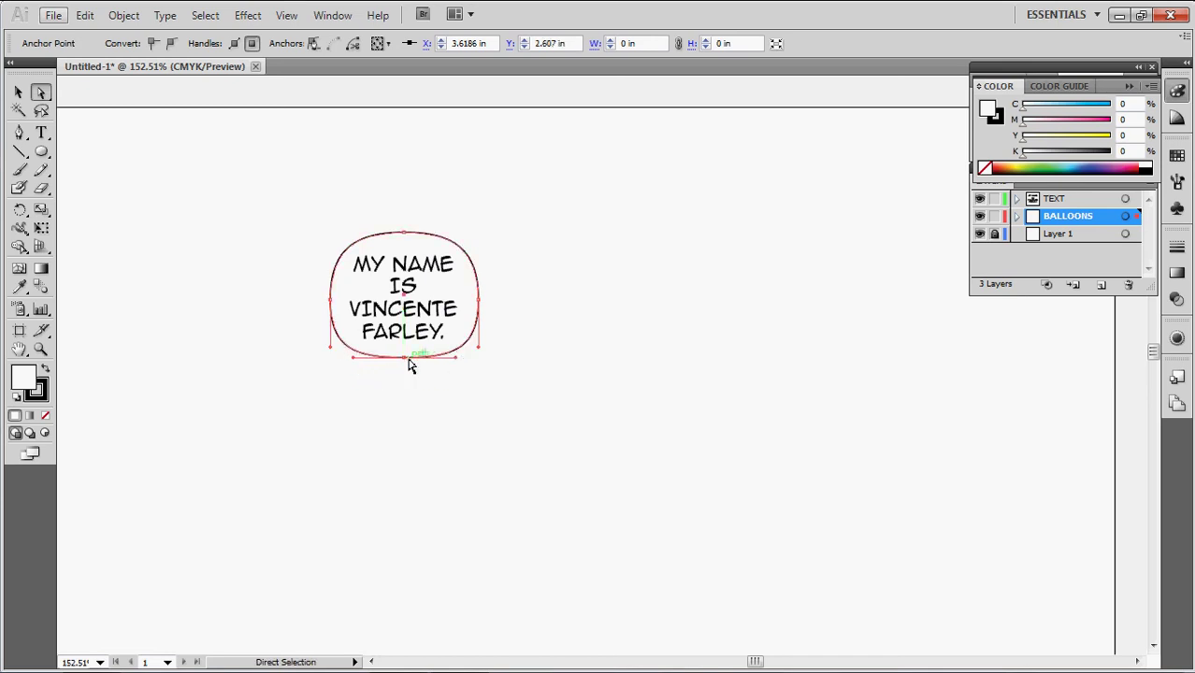
left_click(540, 346)
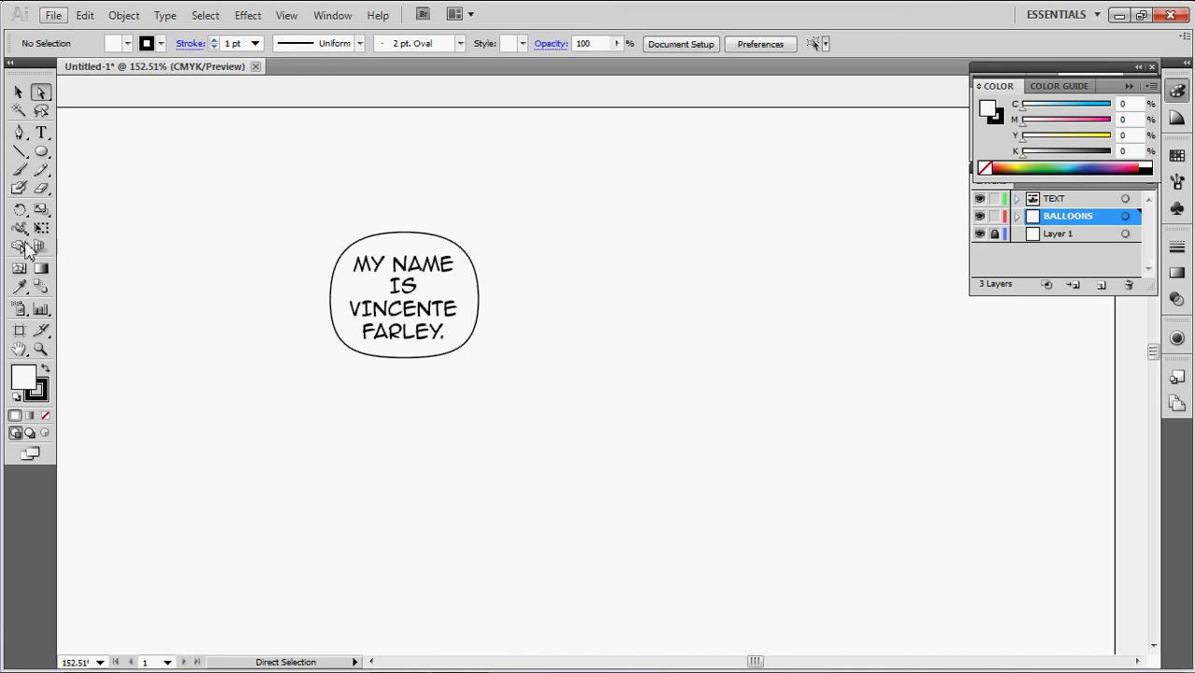
Draw a closed, narrow triangular tail below the balloon, pointing down-right
left_click(19, 132)
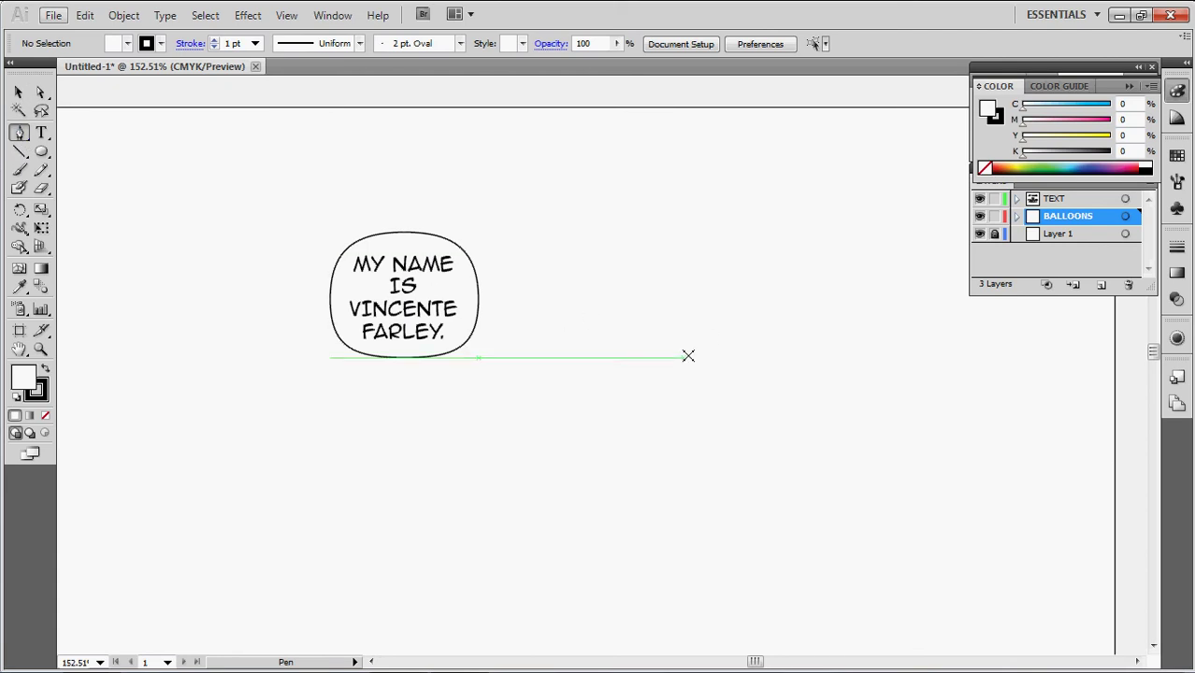
left_click(526, 444)
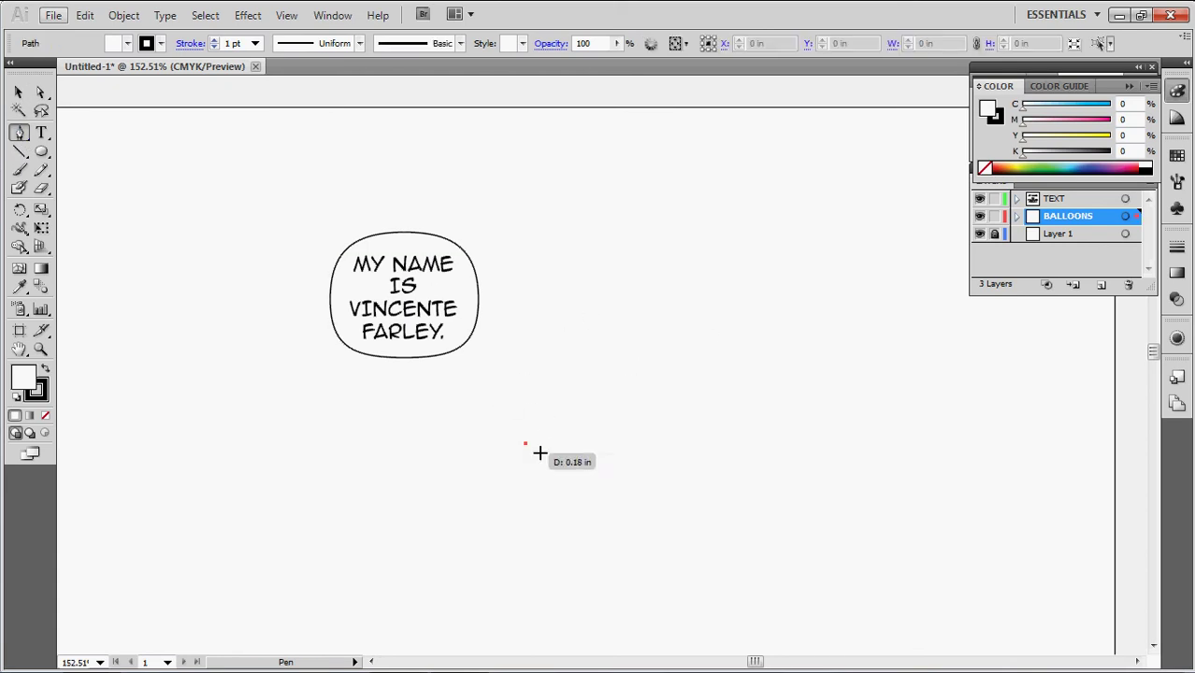
left_click(450, 381)
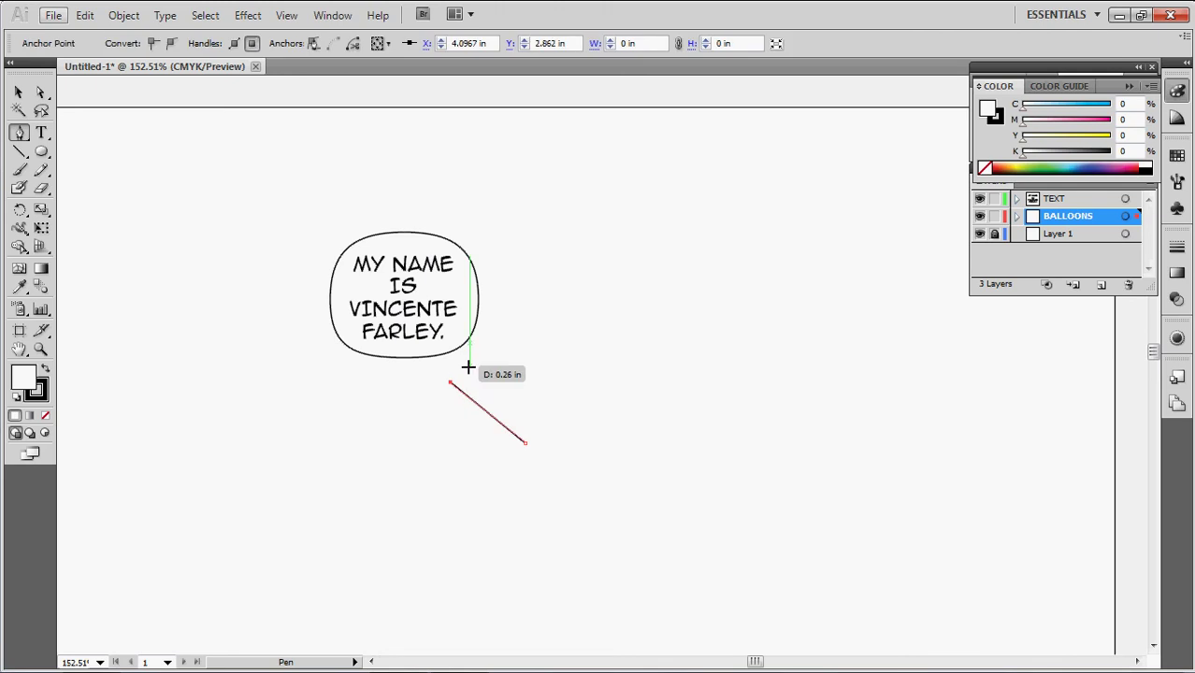
left_click(470, 366)
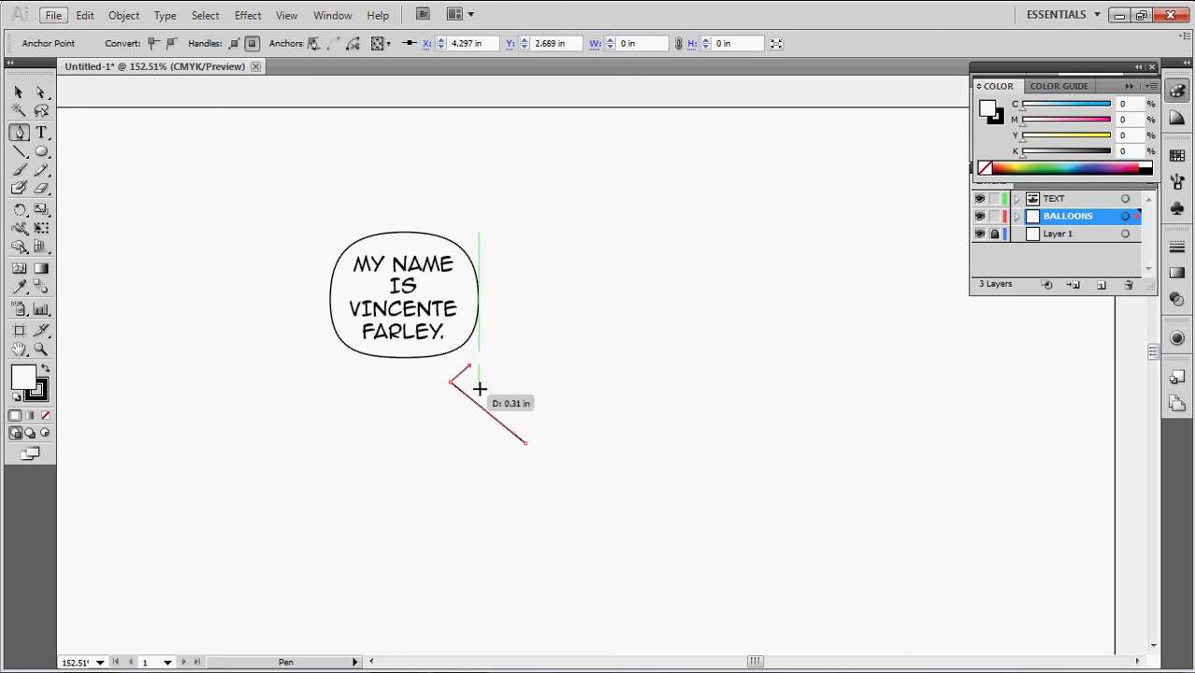
left_click(526, 443)
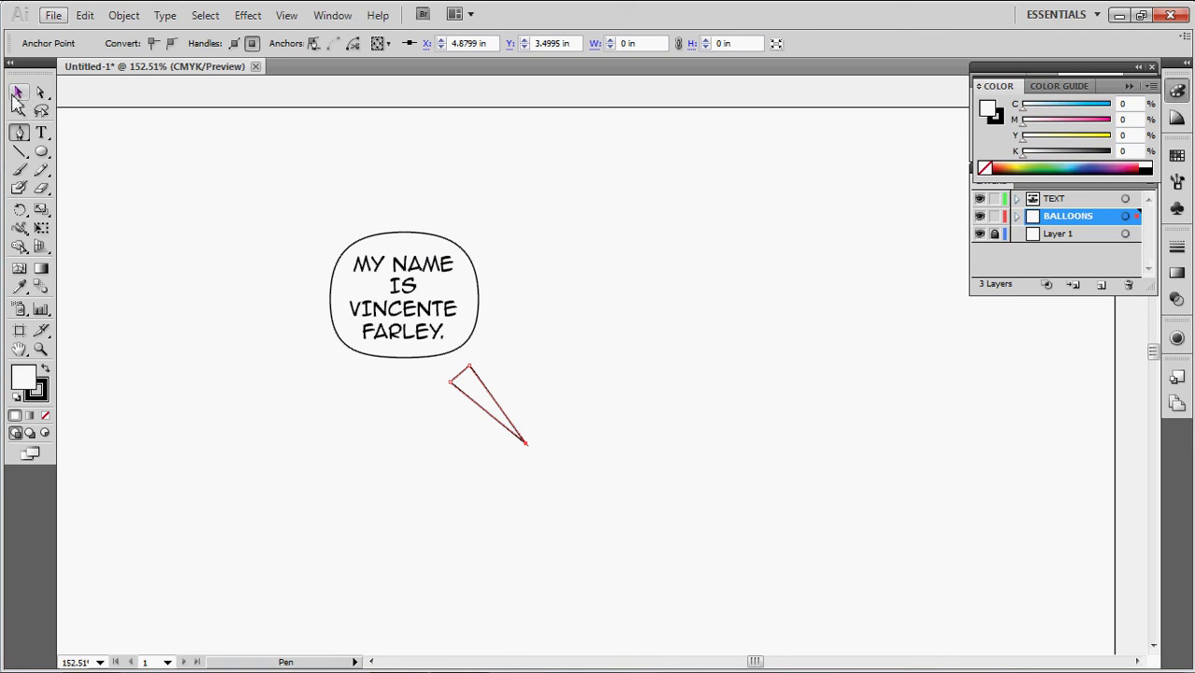
left_click(16, 95)
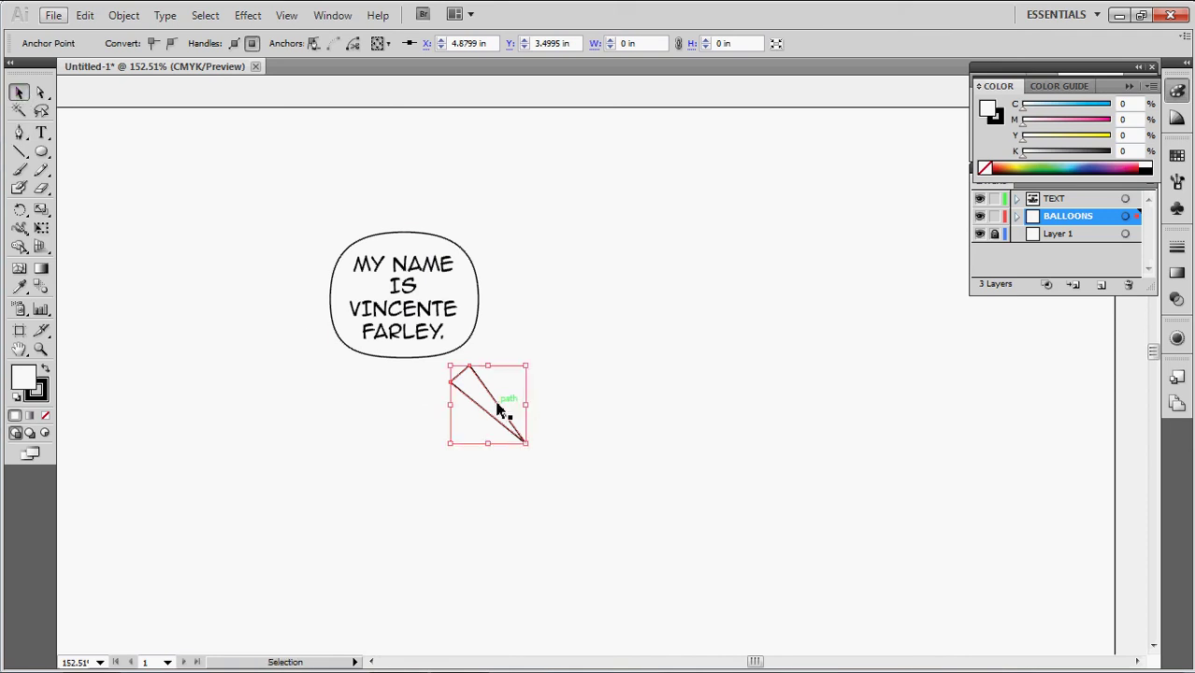
Move the triangle tail up onto the balloon's bottom edge, then select balloon, tail and text together
left_click_drag(492, 414, 479, 381)
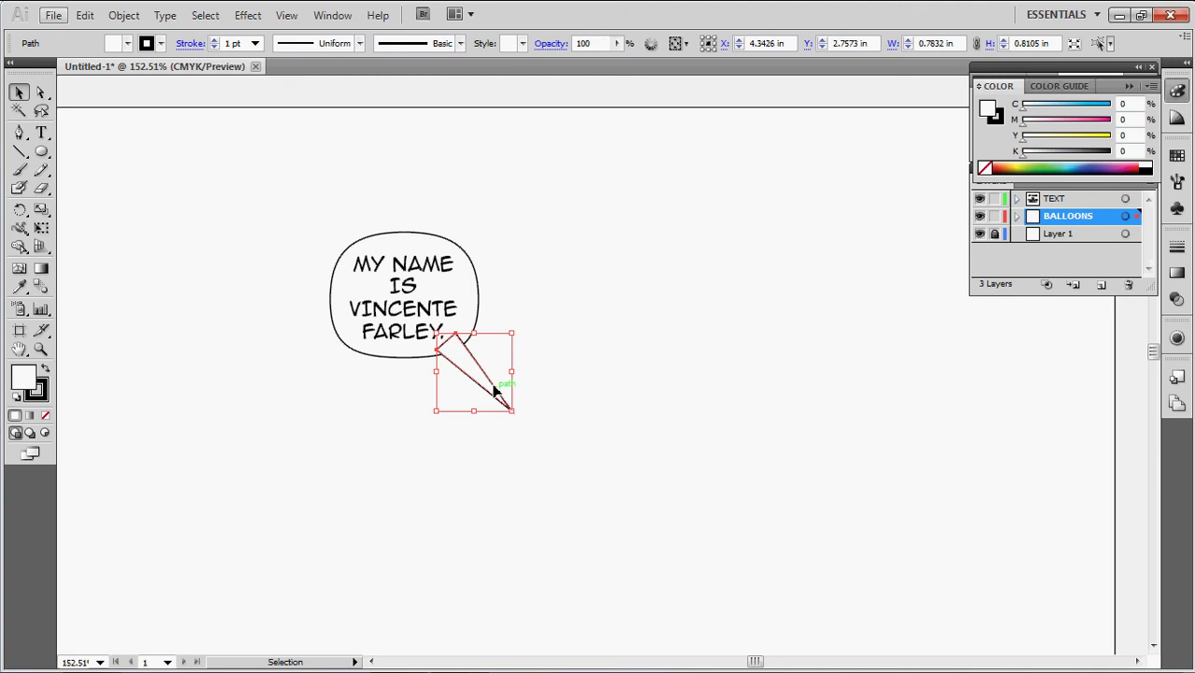
left_click(578, 377)
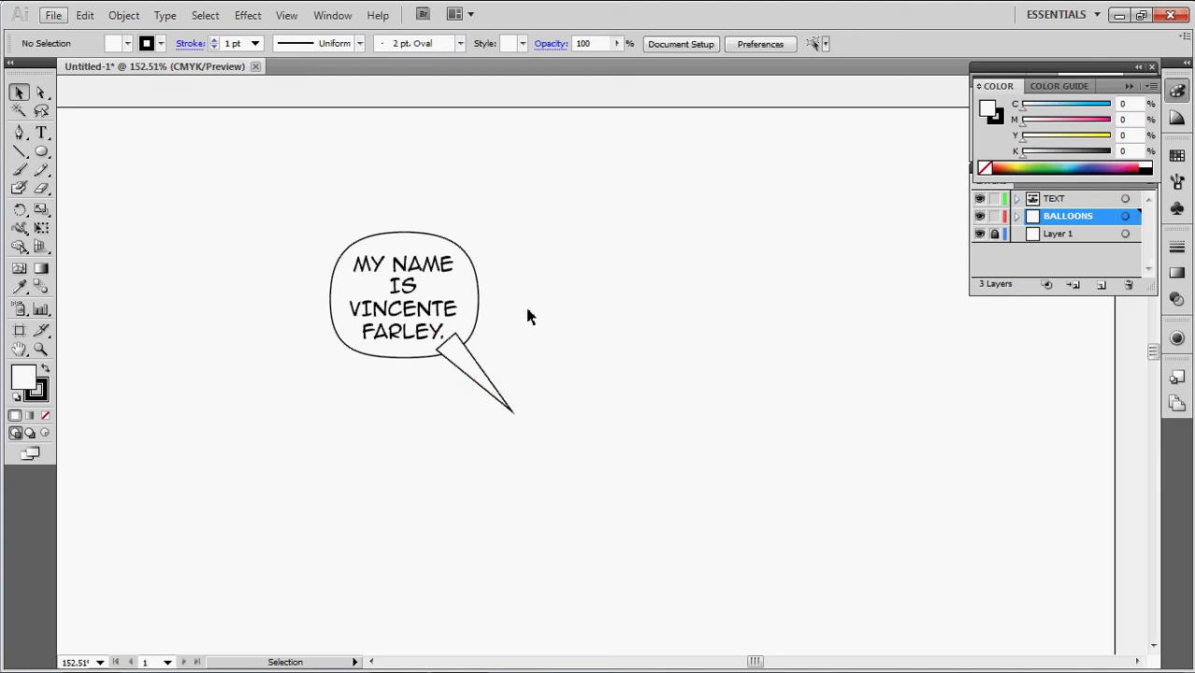
mouse_move(523, 305)
left_mouse_down()
mouse_move(491, 341)
mouse_move(508, 312)
left_mouse_up()
left_click_drag(512, 207, 331, 428)
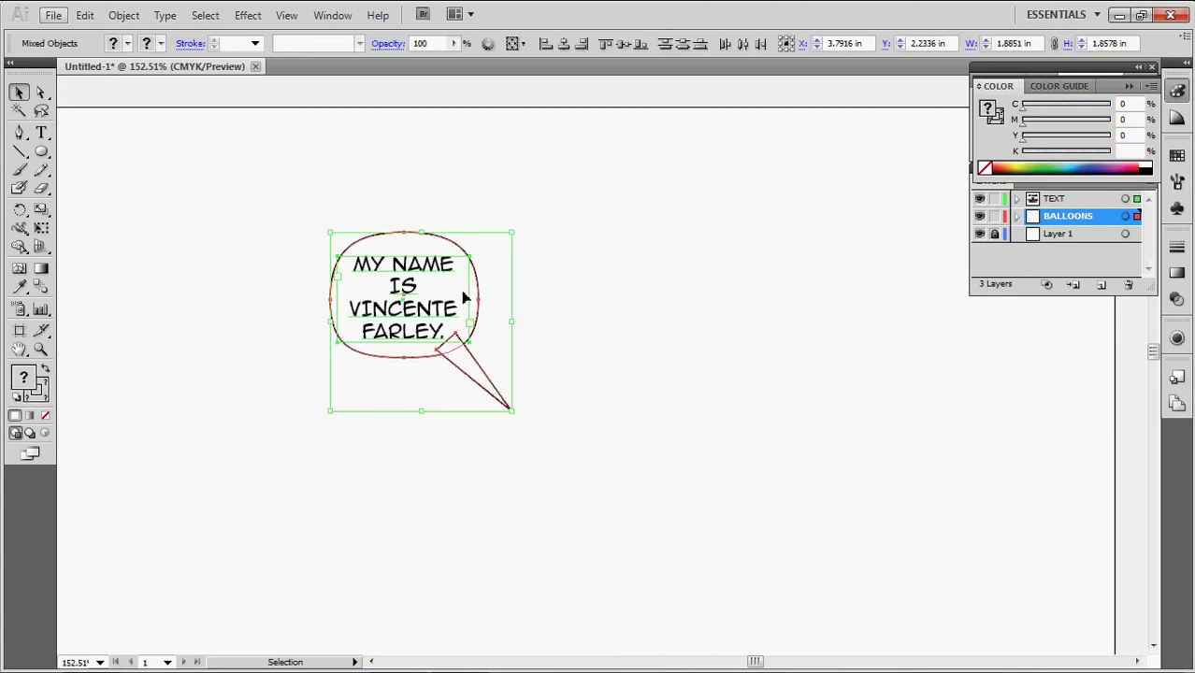
Merge the selected balloon and tail with Pathfinder Unite, then deselect
left_click(1133, 87)
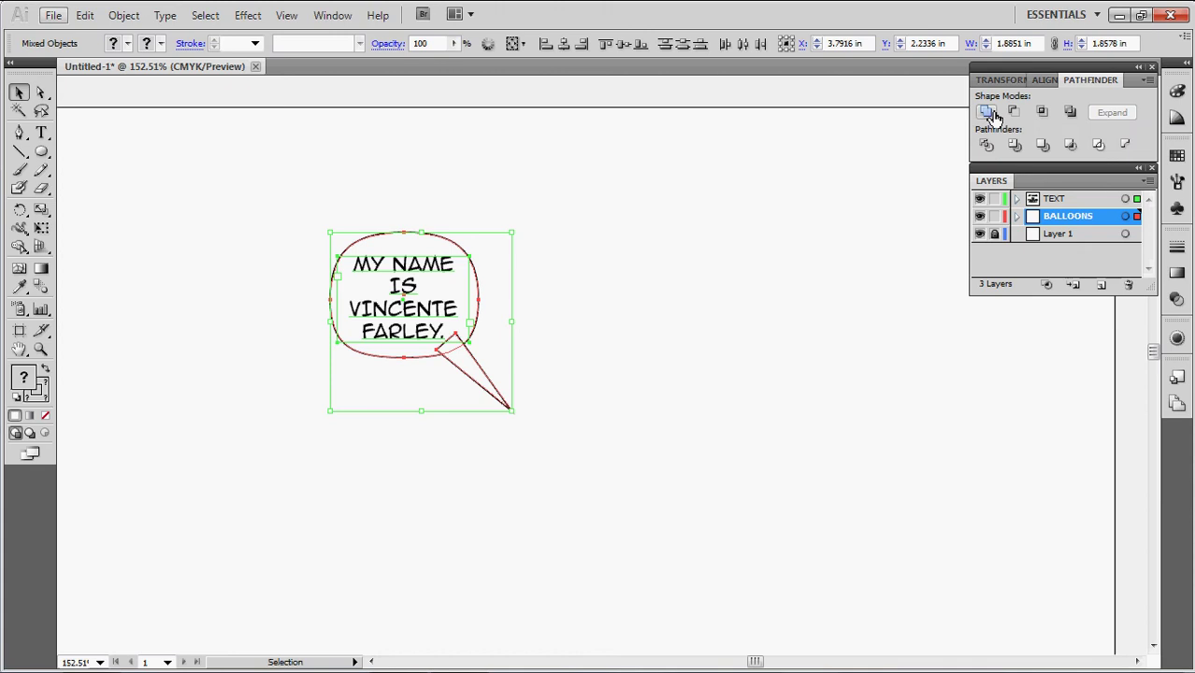
left_click(991, 112)
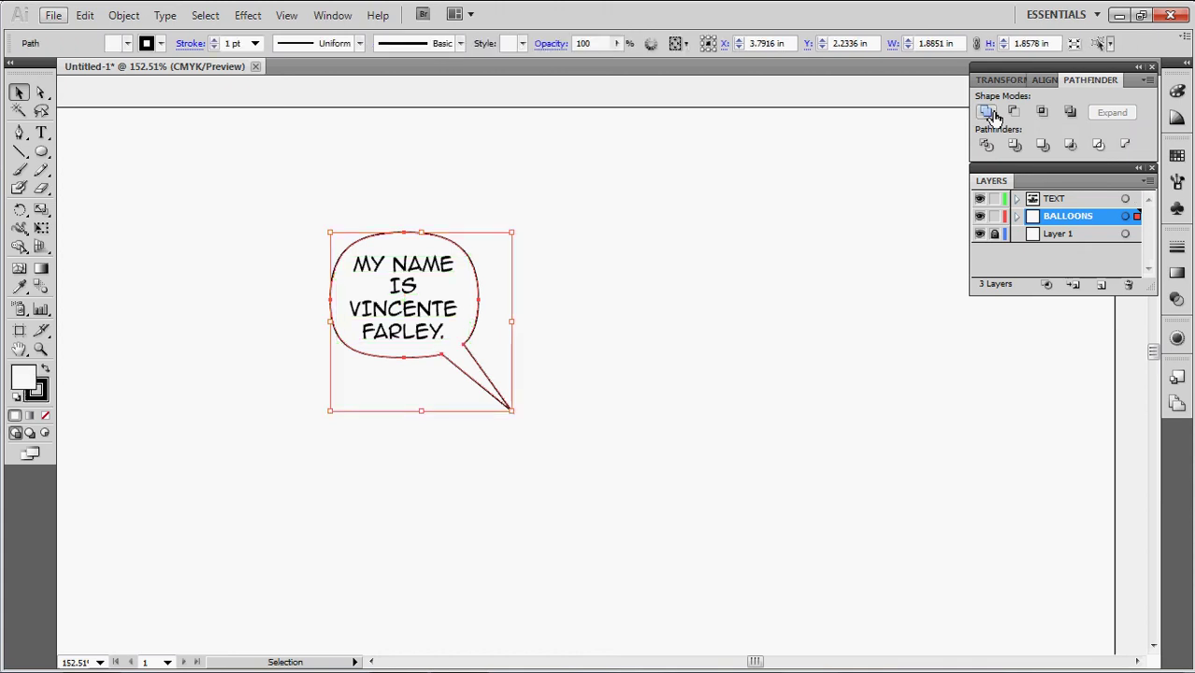
left_click(653, 298)
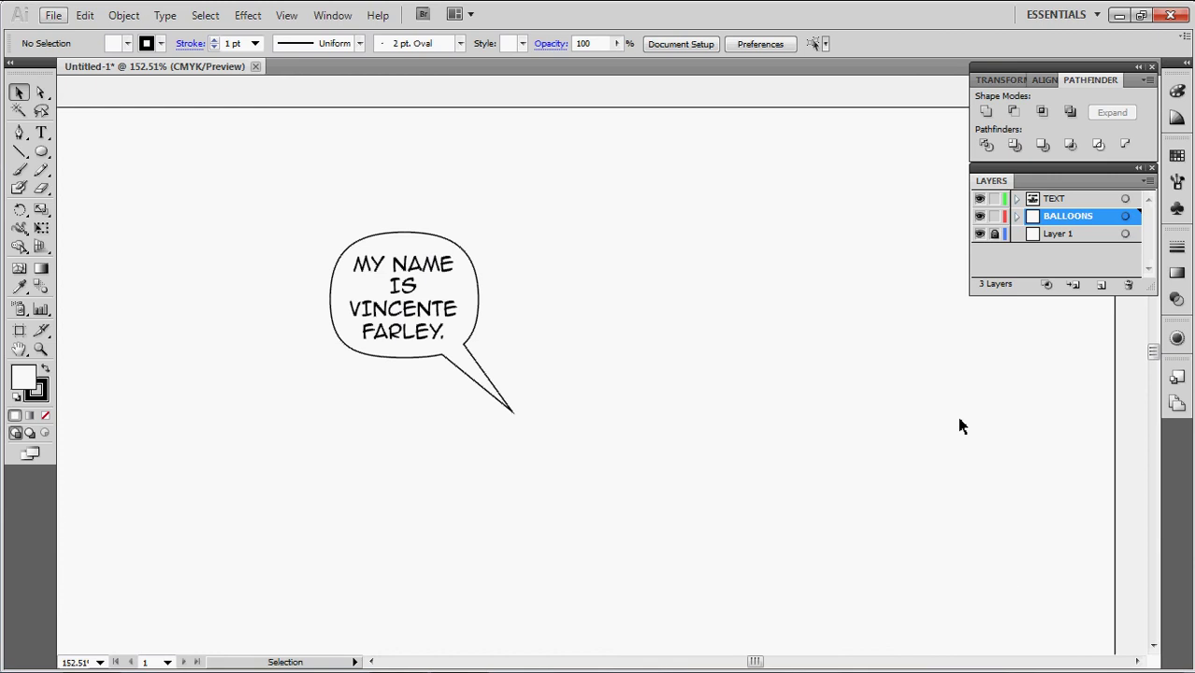
Check the merged balloon on the canvas and make TEXT the active layer
scroll(805, 417, "down", 5)
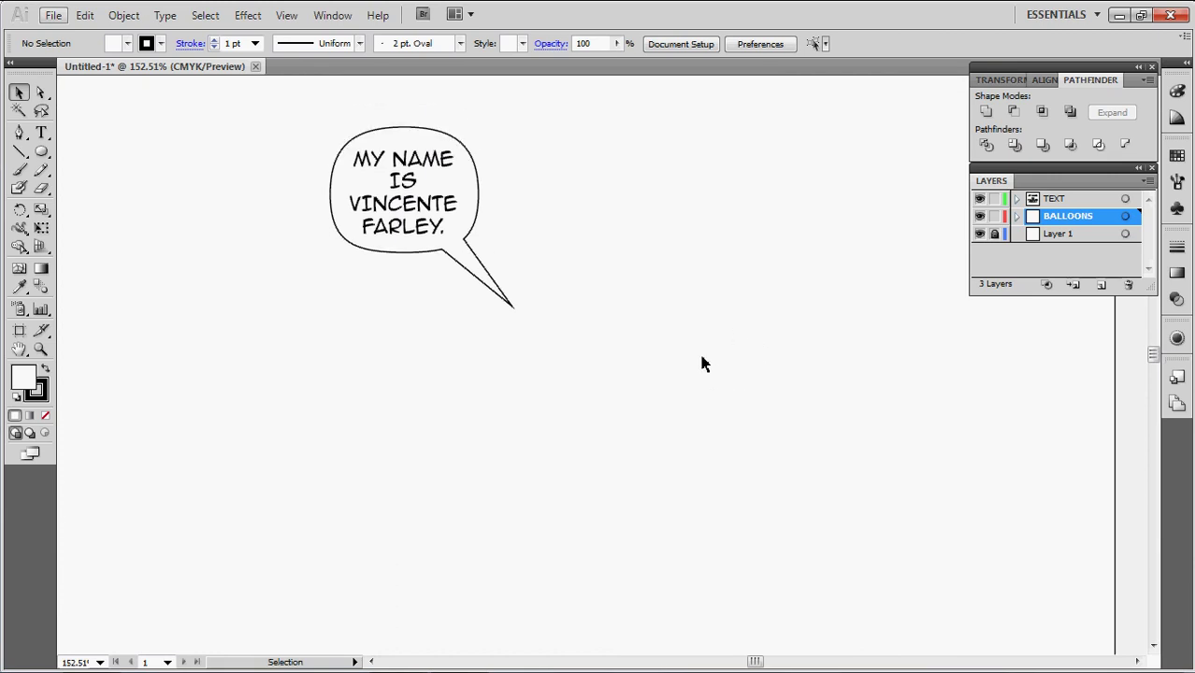
scroll(692, 361, "up", 1)
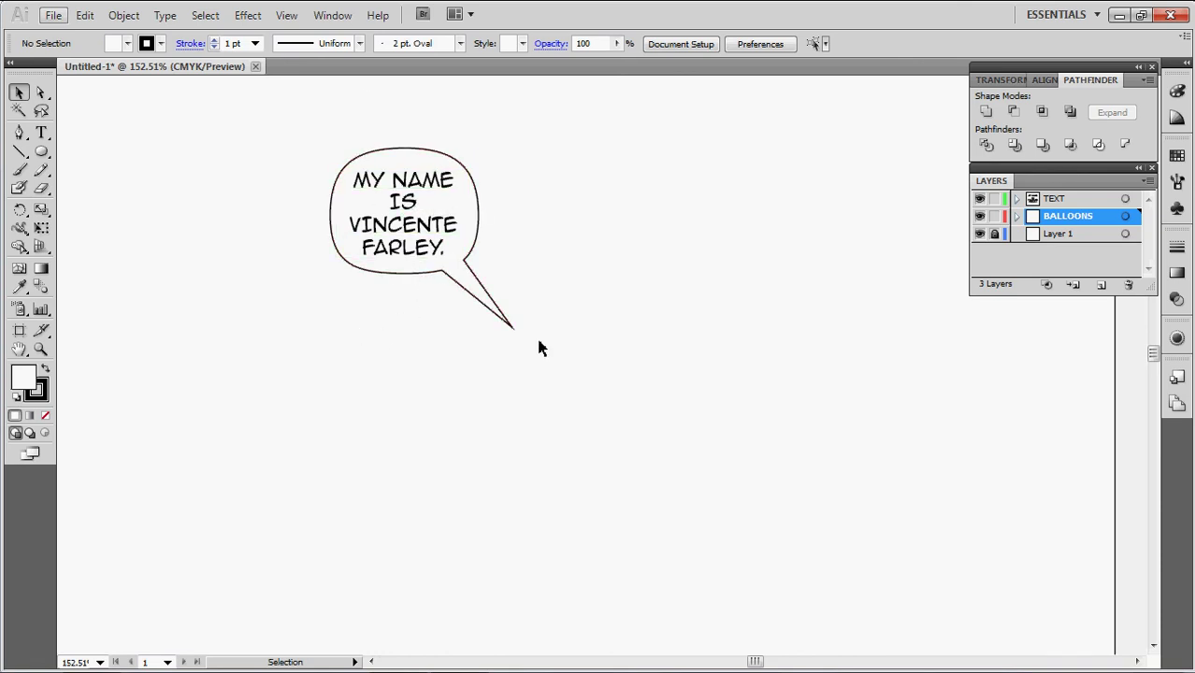
scroll(992, 245, "down", 5)
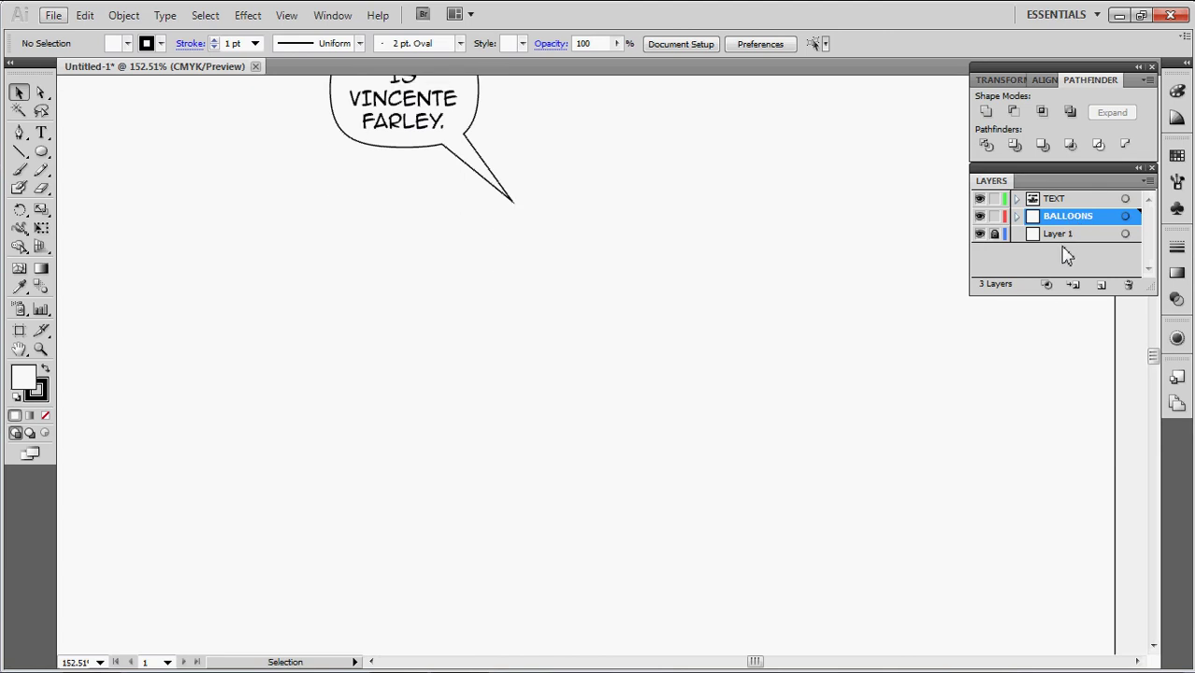
scroll(1000, 283, "down", 1)
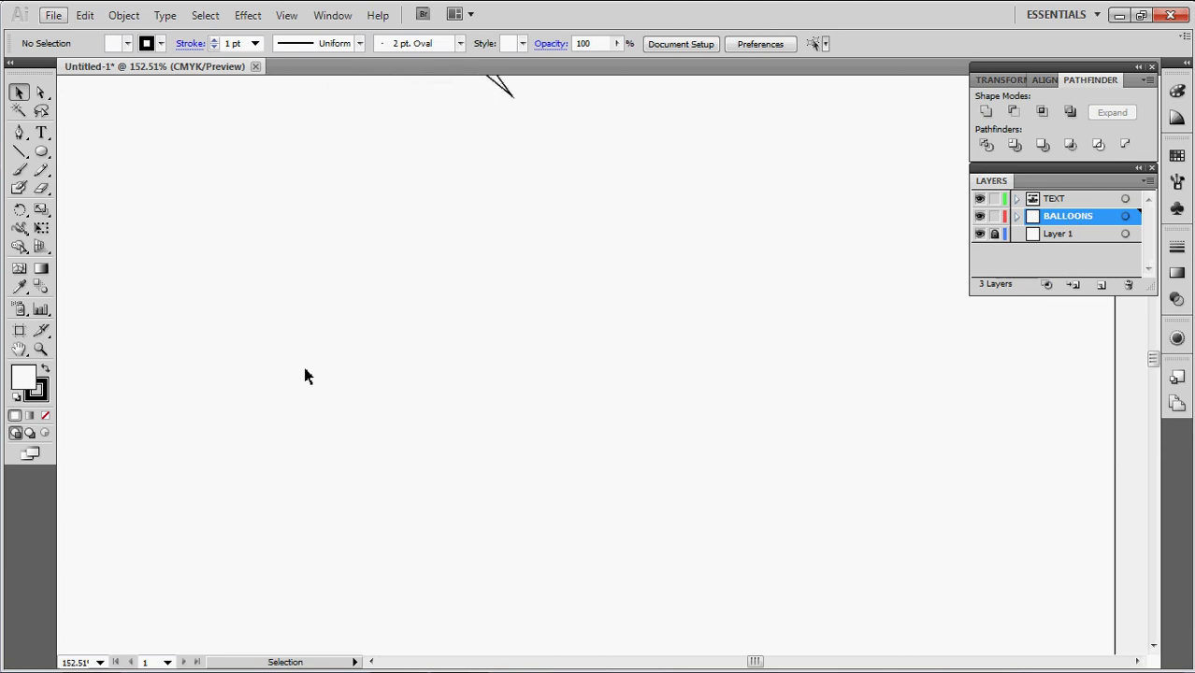
scroll(533, 397, "up", 4)
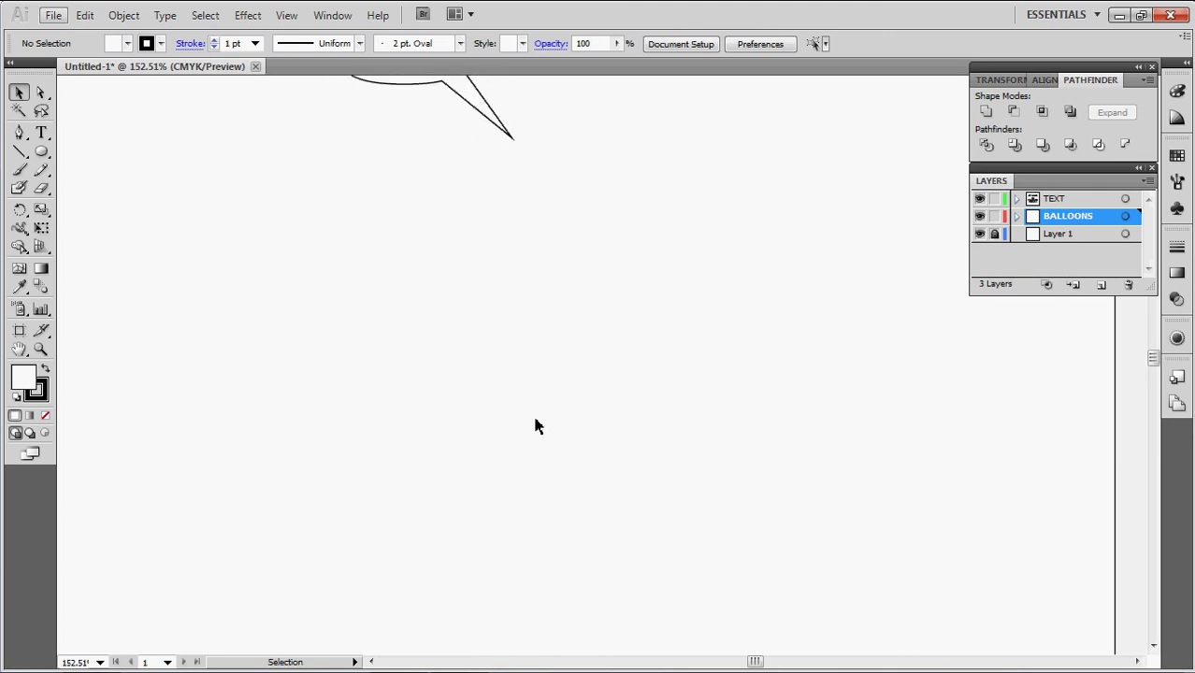
left_click(1066, 199)
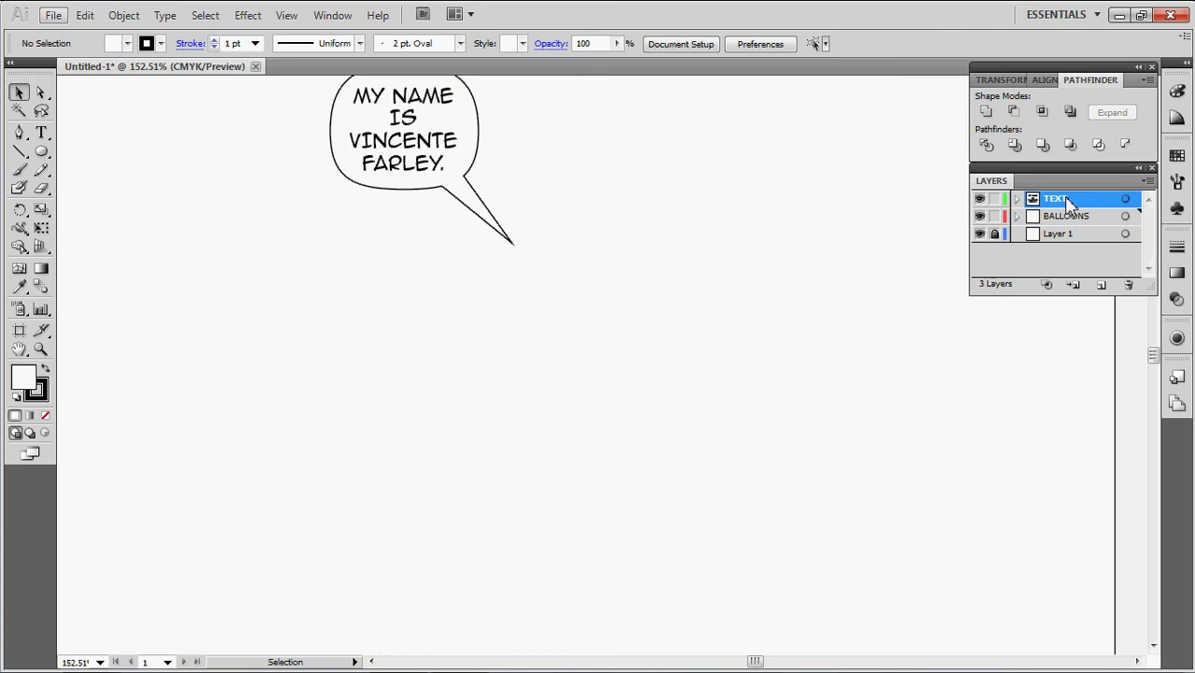
scroll(836, 313, "down", 3)
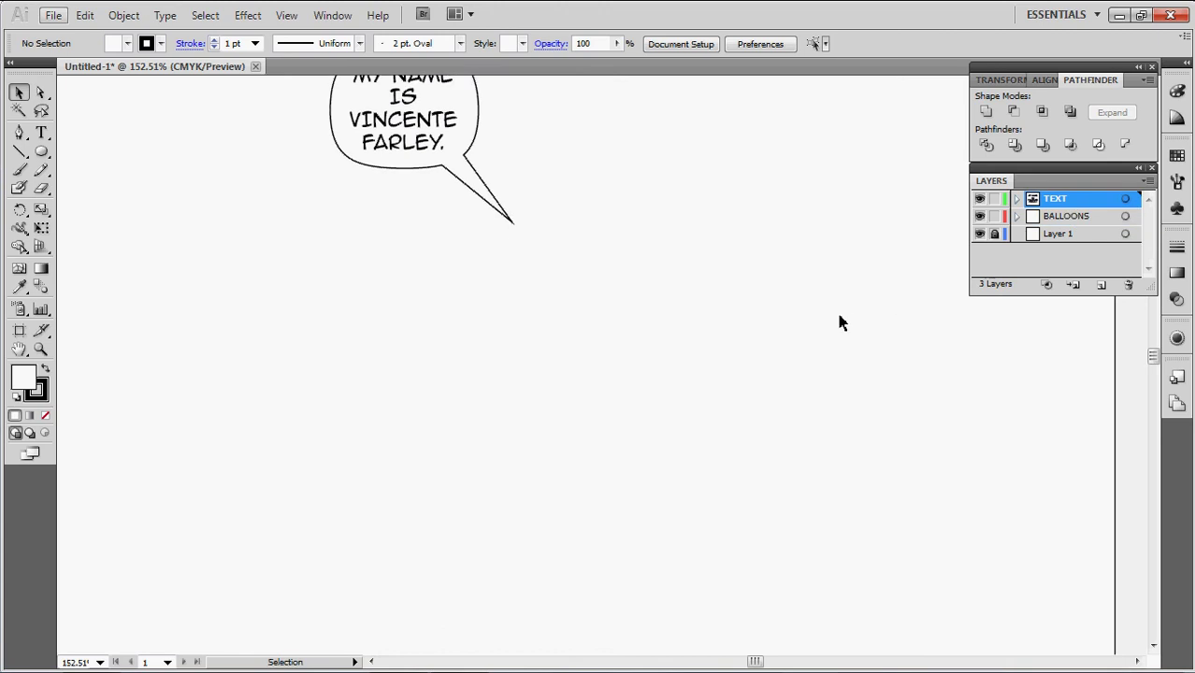
Draw an empty area-text frame below the balloon's tail with the Type tool
left_click(41, 133)
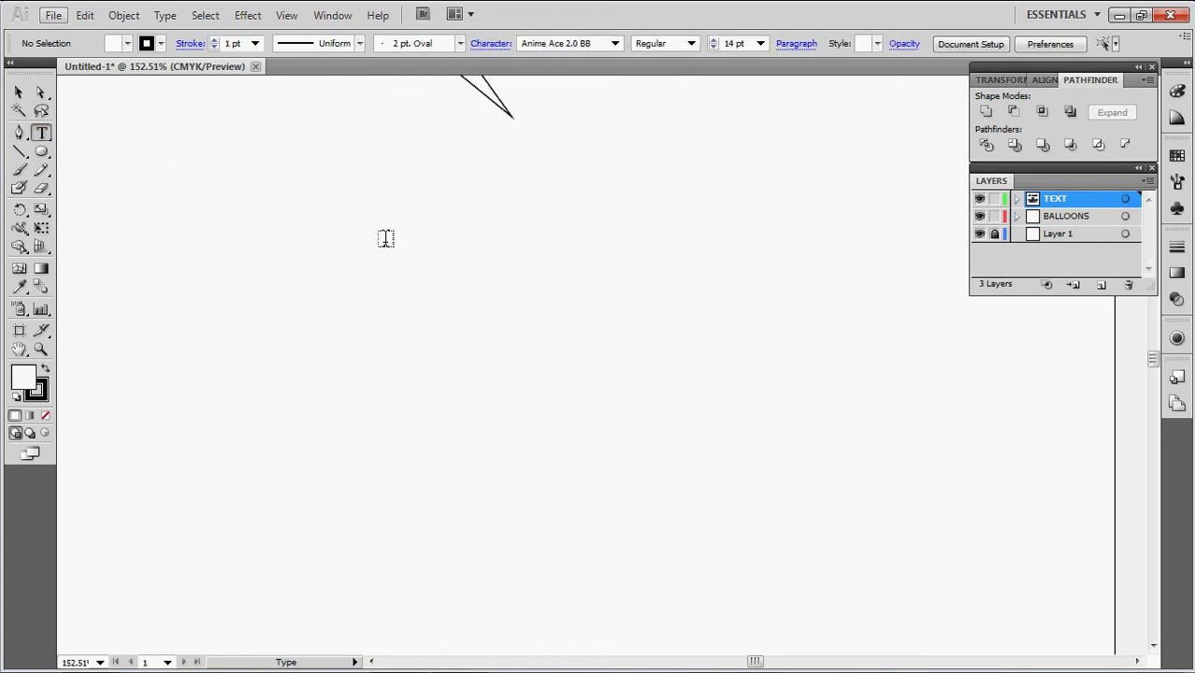
left_click_drag(340, 249, 511, 327)
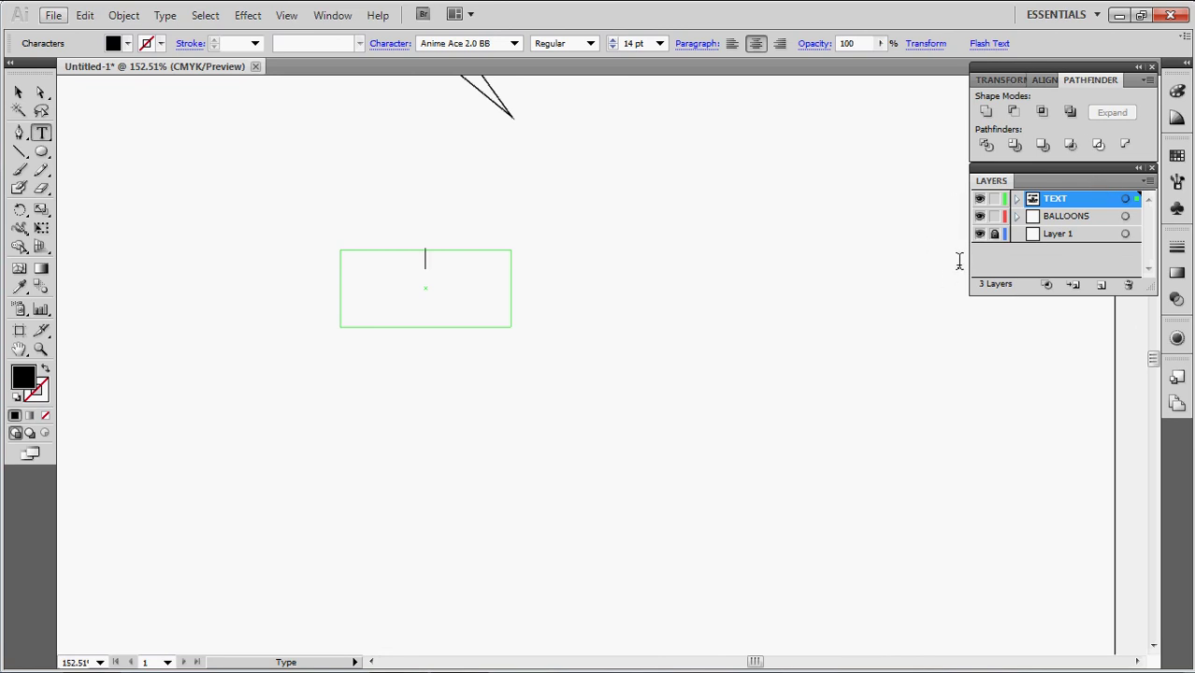
key("ctrl")
Close Untitled-1 without saving and create a new Tabloid document, Untitled-2
left_click(256, 67)
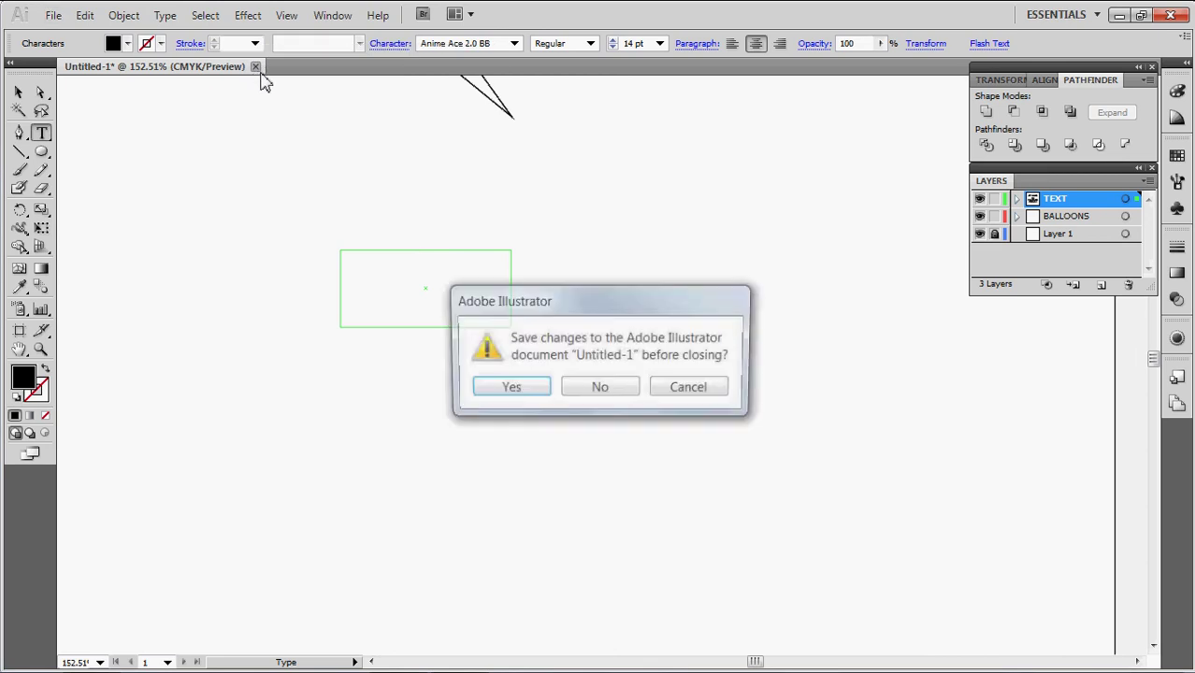
left_click(598, 388)
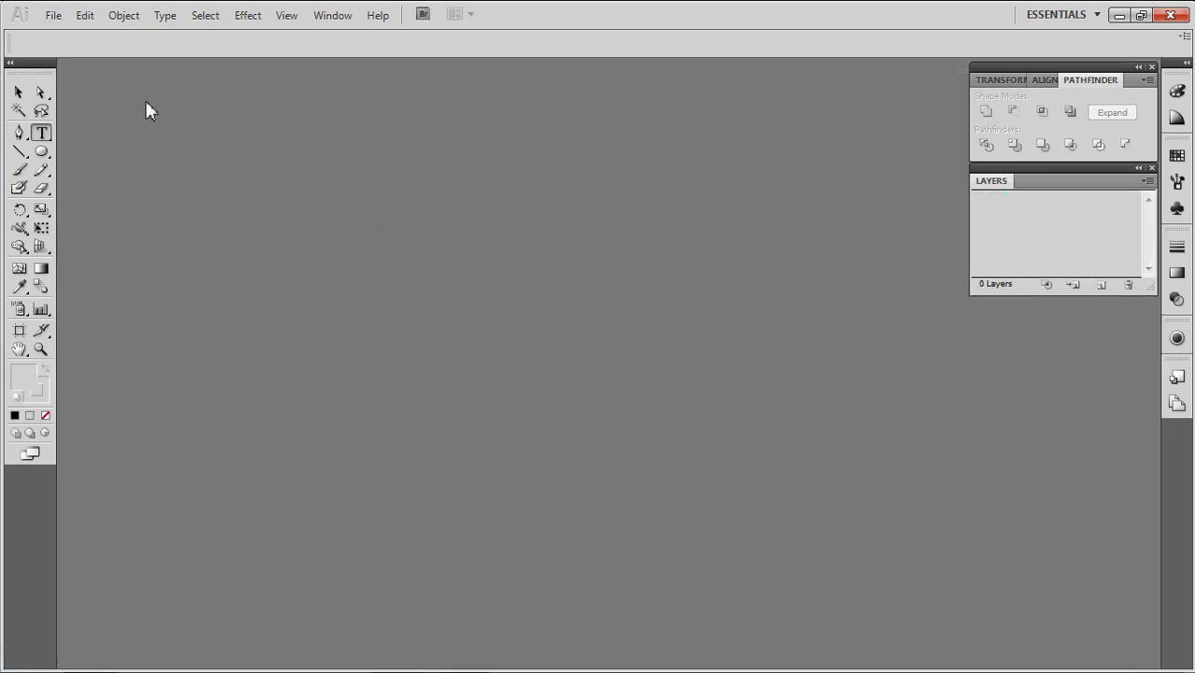
left_click(51, 16)
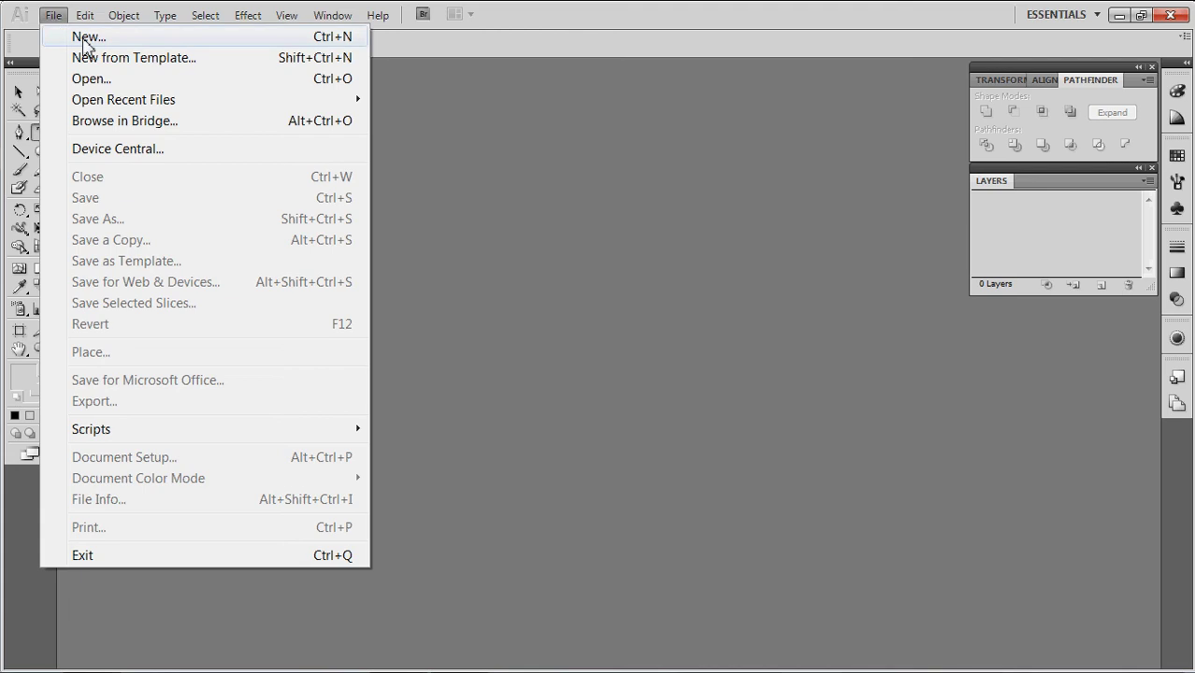
left_click(87, 38)
left_click(830, 172)
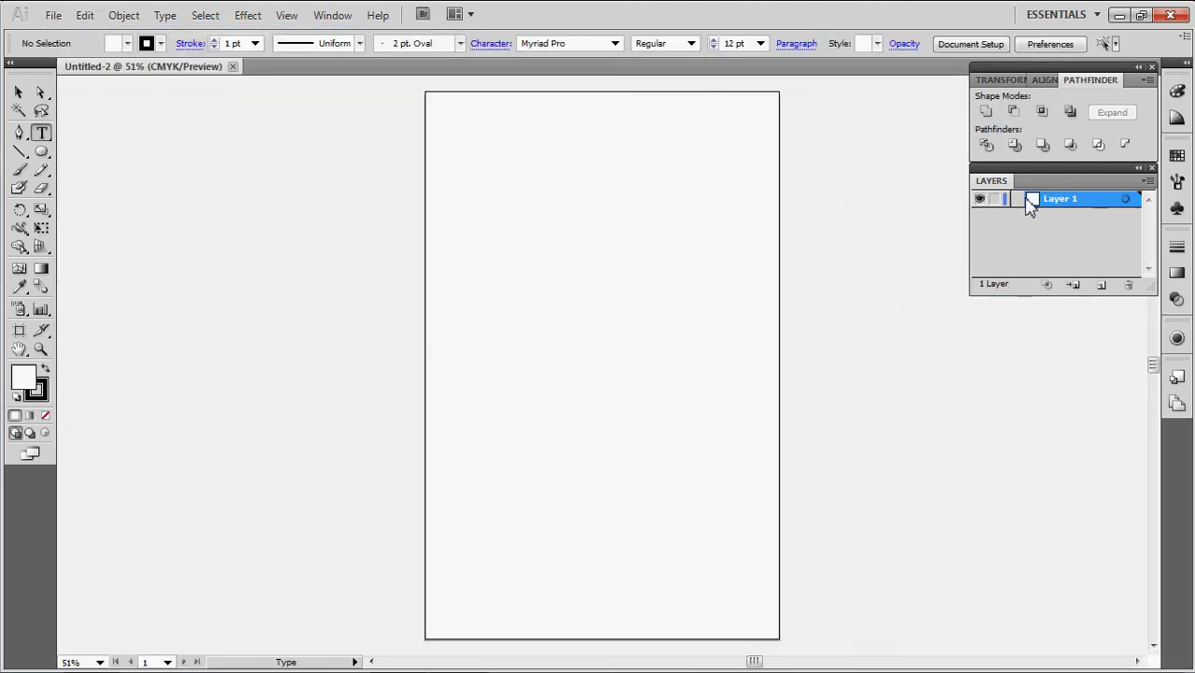
Lock Layer 1, add new layers, and rename Layer 2 to BALLOONS
left_click(995, 199)
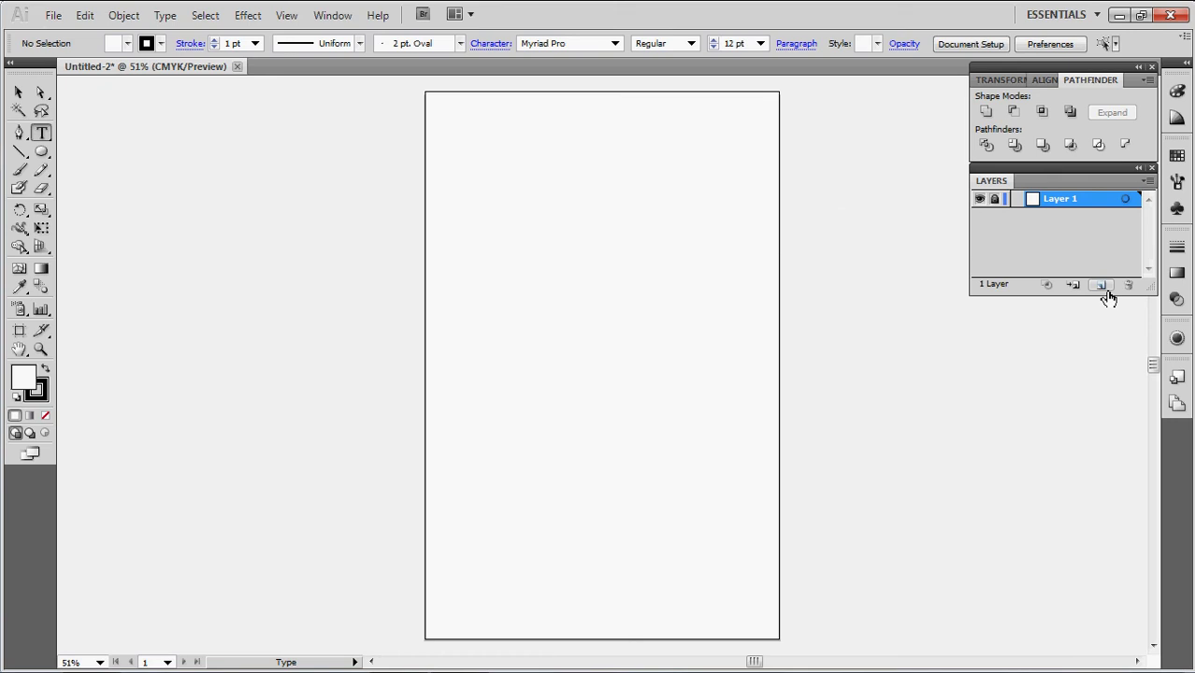
left_click(1104, 287)
left_click(1103, 287)
left_click(1049, 217)
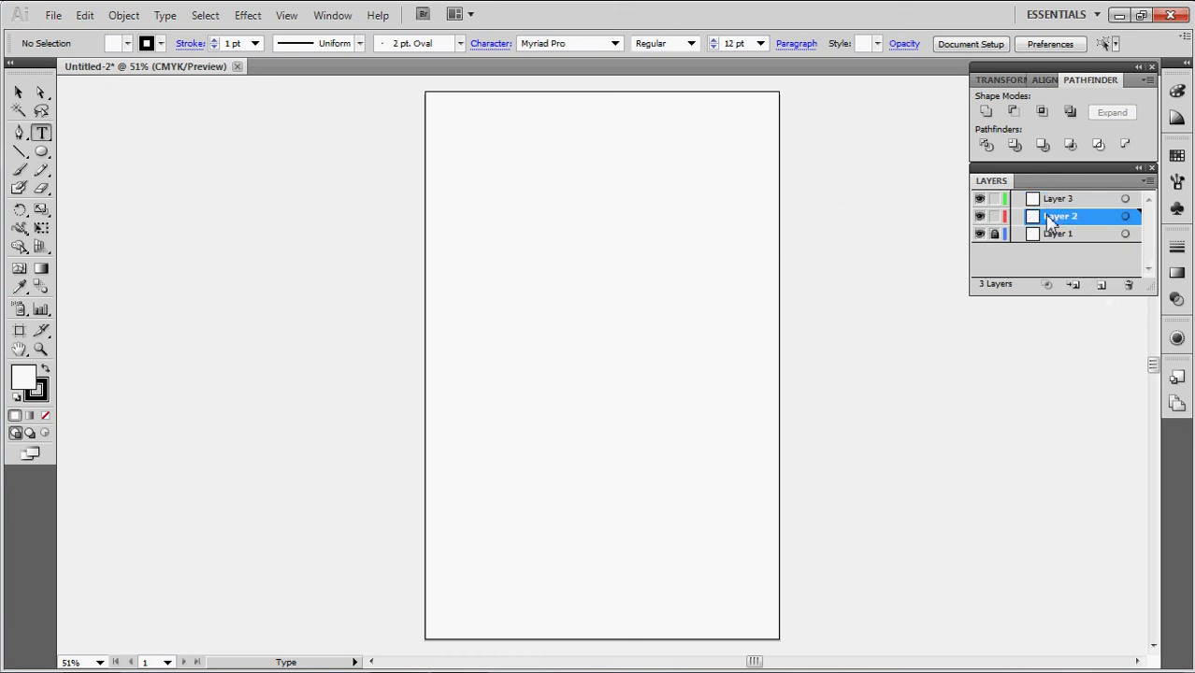
double_click(1049, 217)
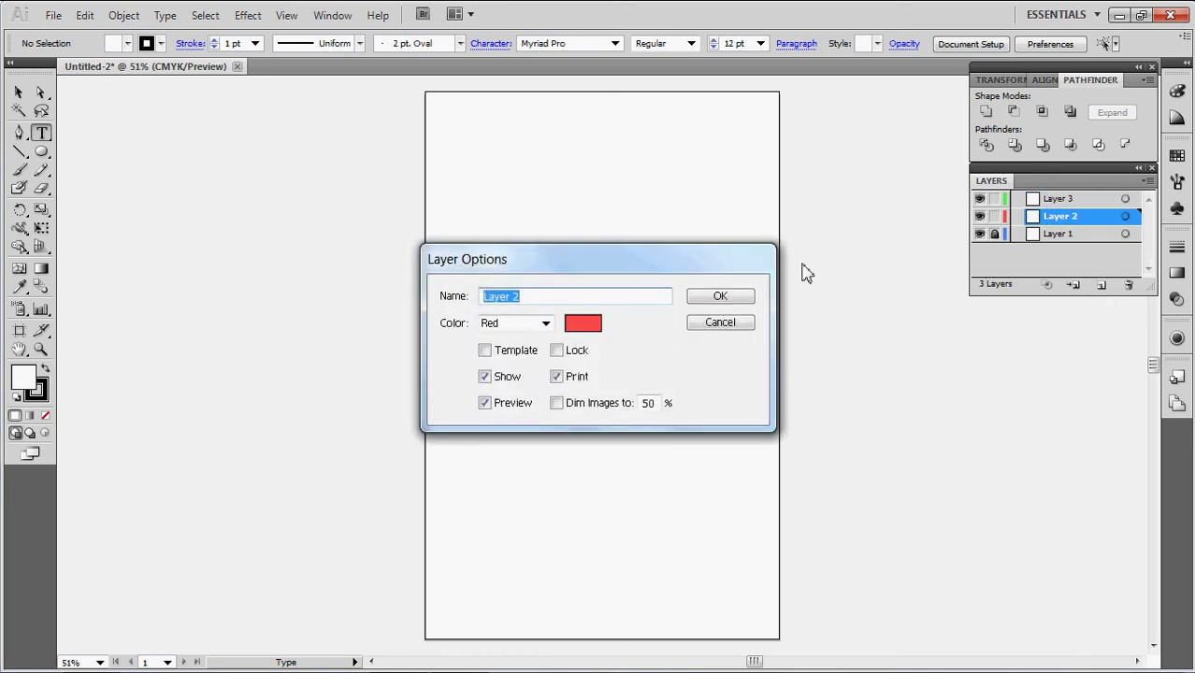
type("BALLOONS")
key("Return")
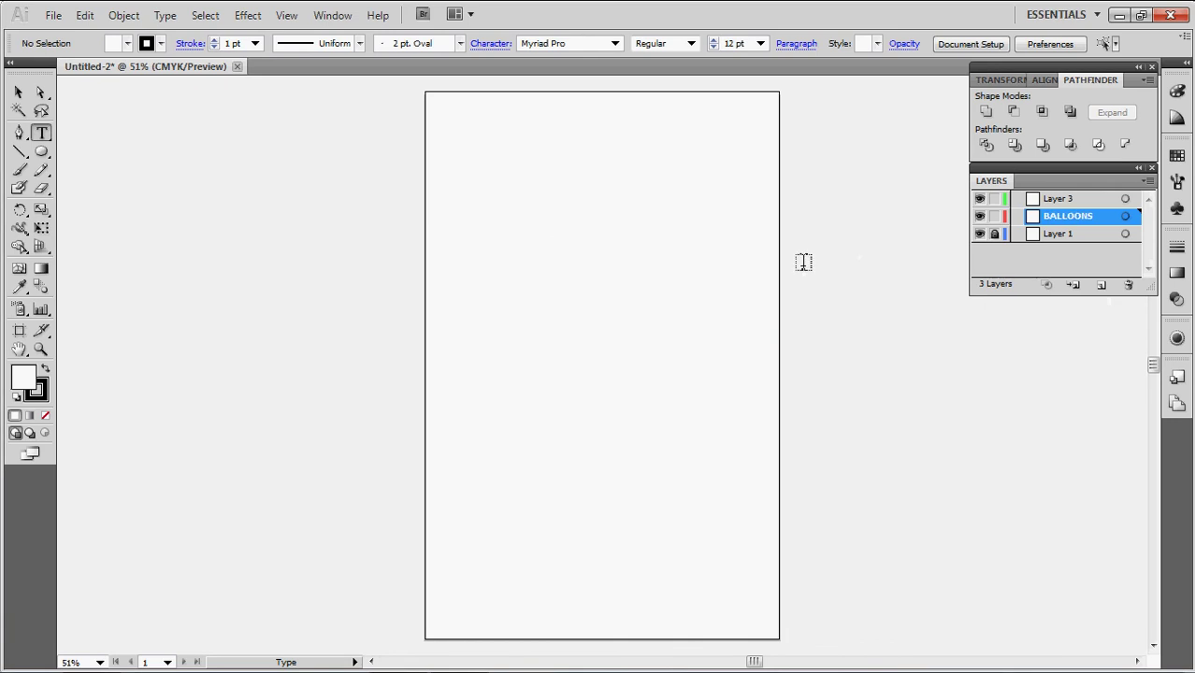
Rename Layer 3 to TEXT and zoom in on the page's top-left area
double_click(1063, 207)
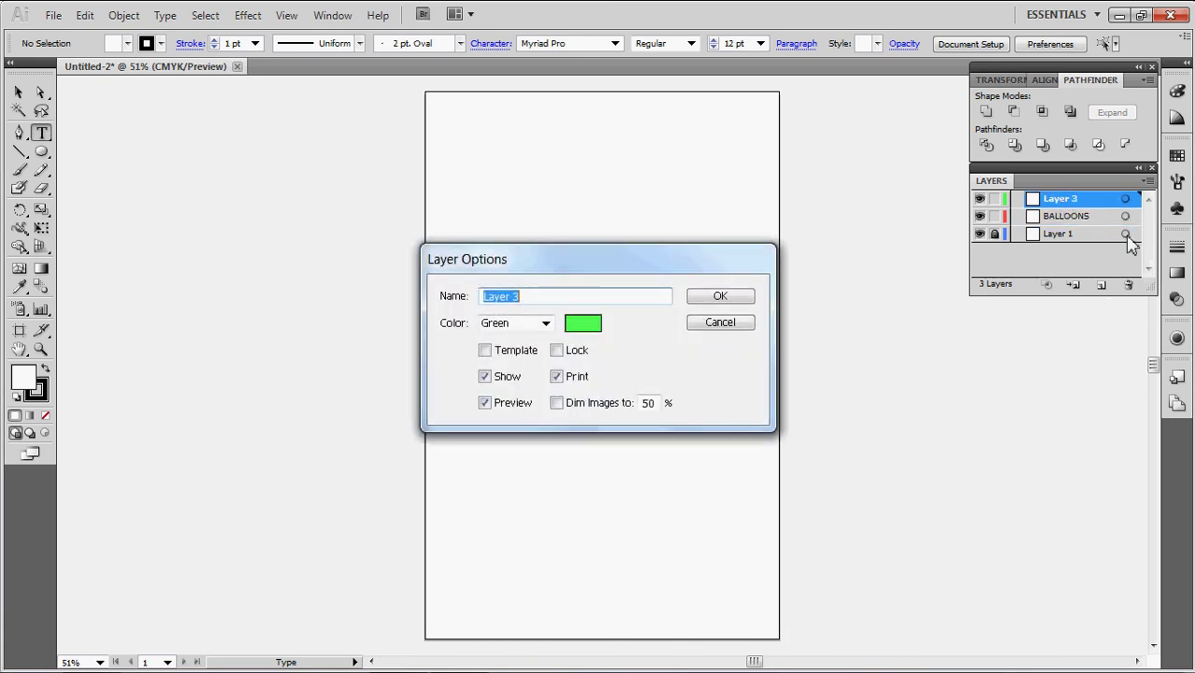
type("TEXT")
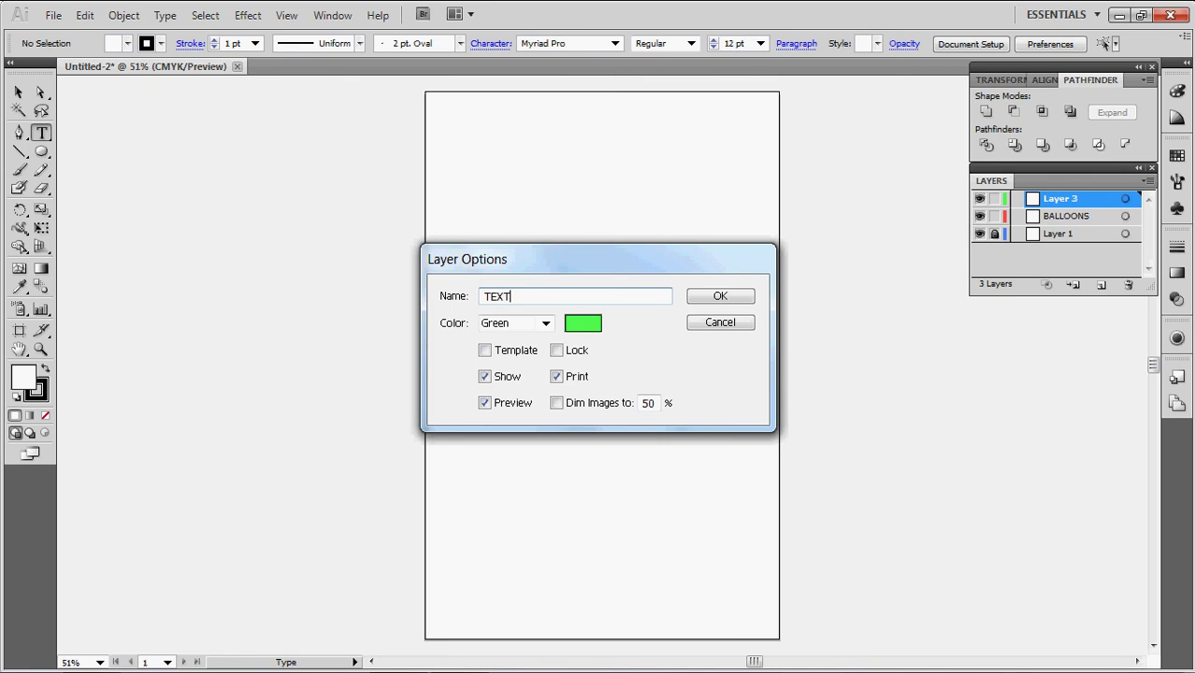
key("Return")
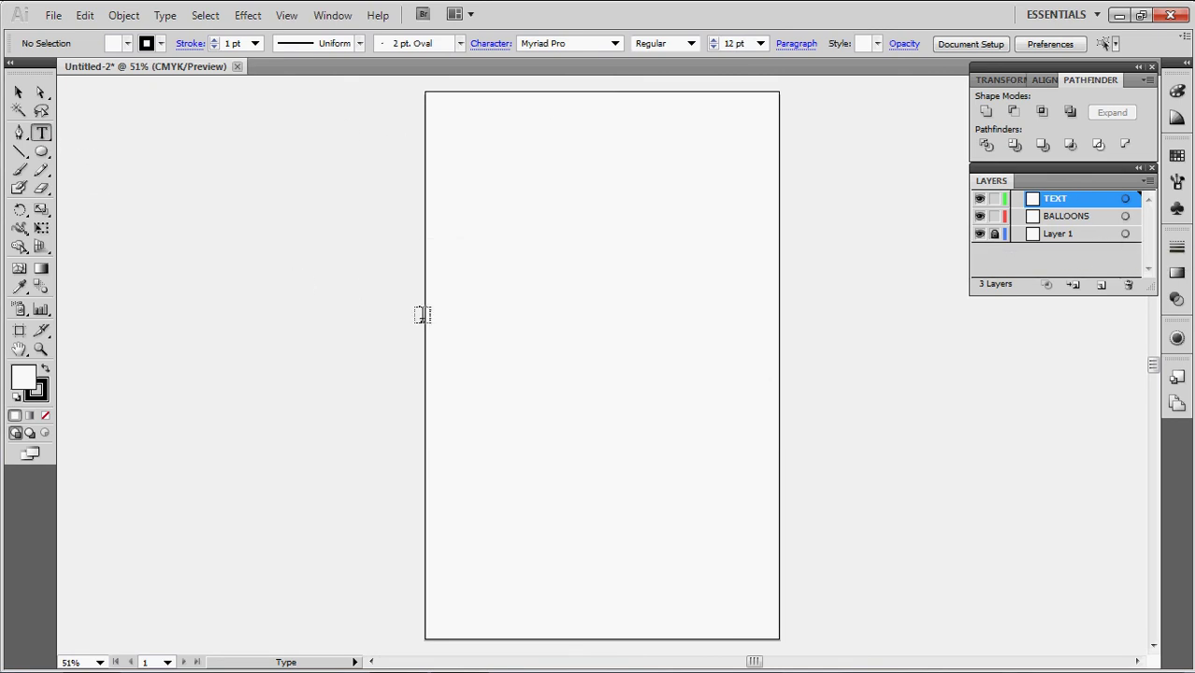
key("z")
left_click_drag(451, 113, 753, 349)
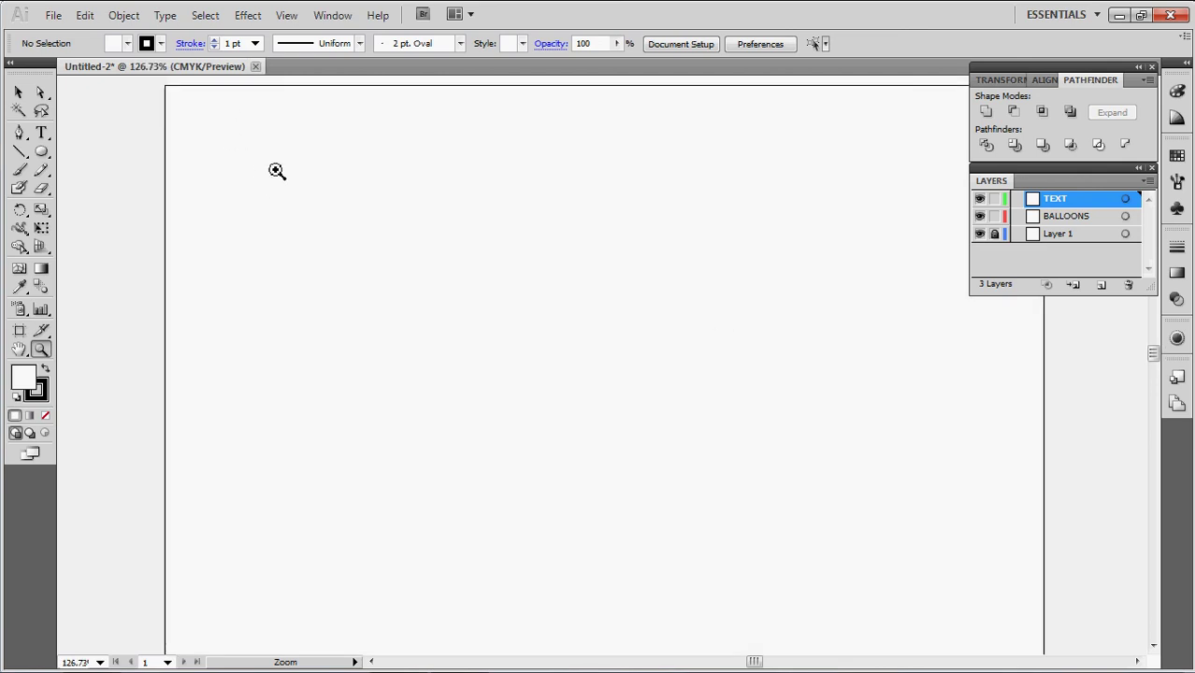
Draw a text frame near the page's top-left, set to centred 14 pt Anime Ace 2.0 BB
left_click(42, 134)
left_click_drag(293, 185, 509, 281)
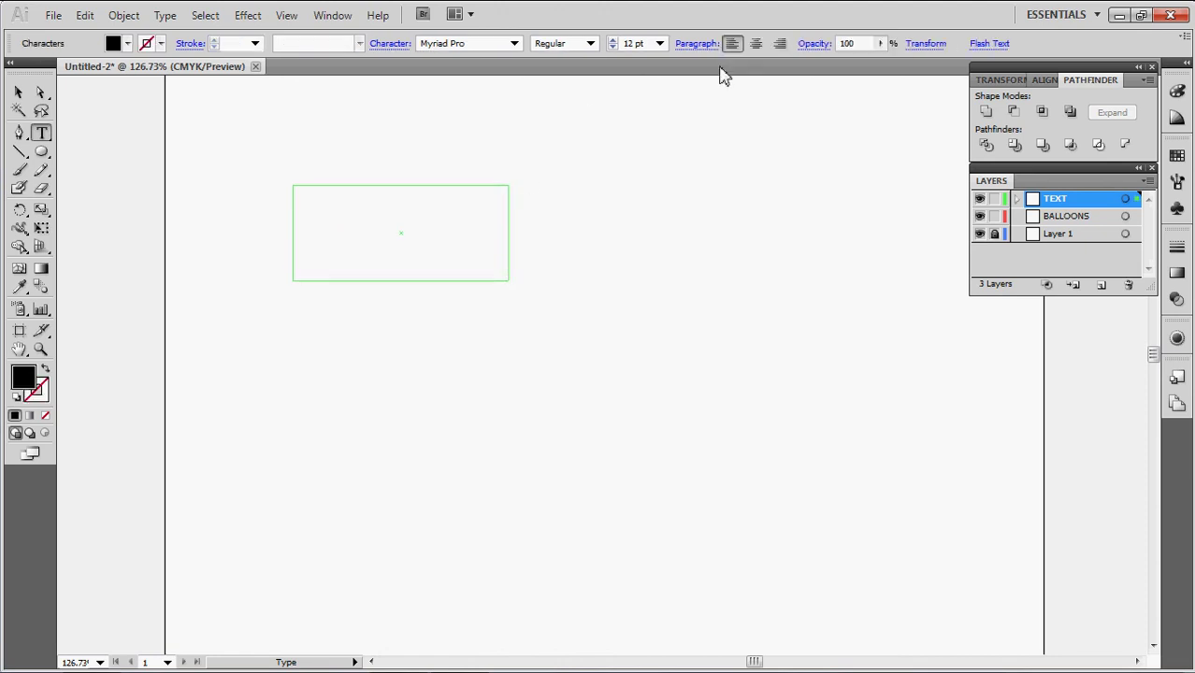
left_click(756, 43)
left_click(660, 43)
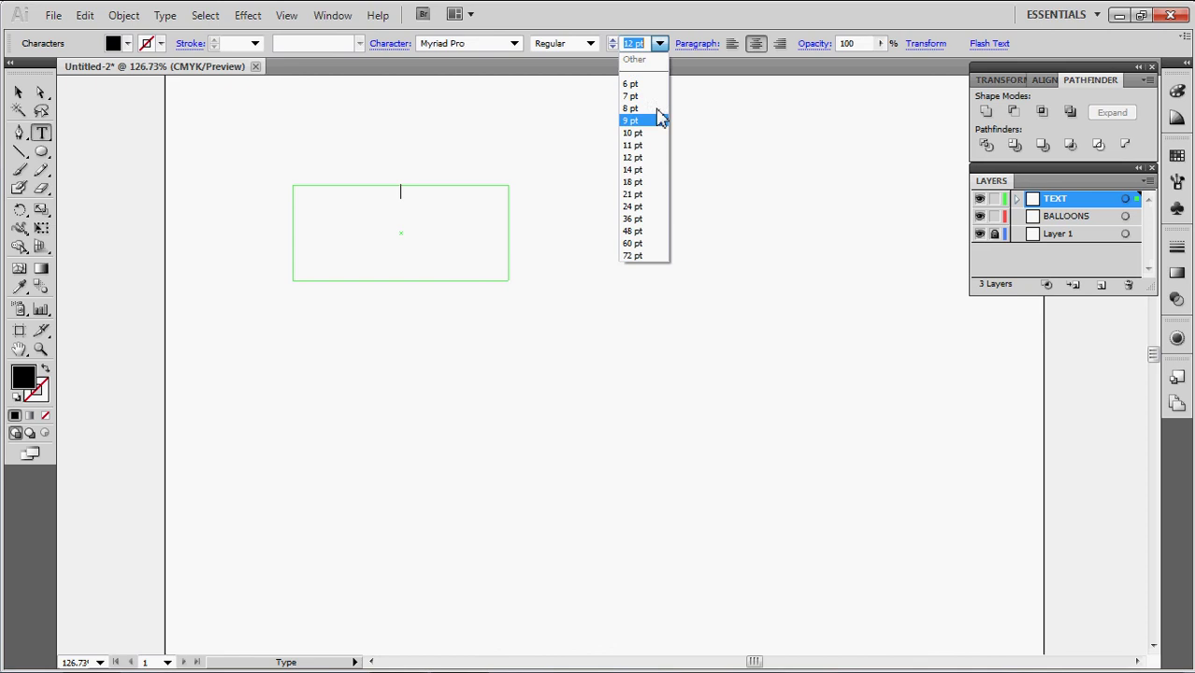
left_click(655, 169)
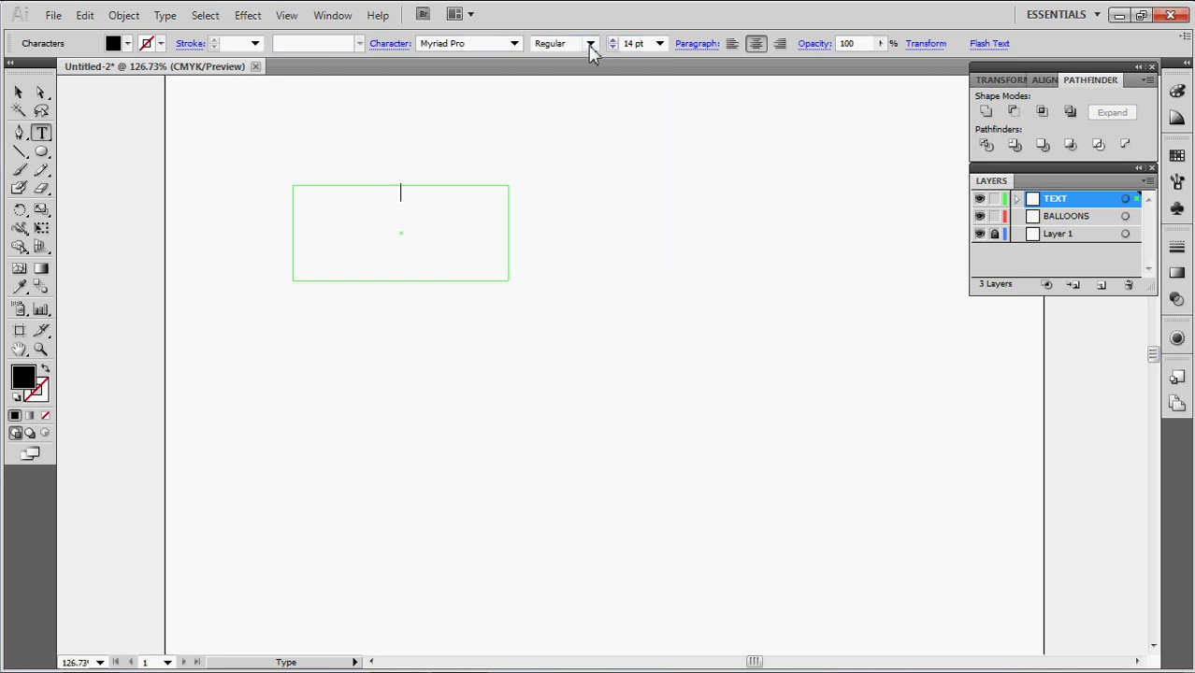
left_click(514, 43)
scroll(498, 112, "up", 2)
scroll(498, 112, "up", 20)
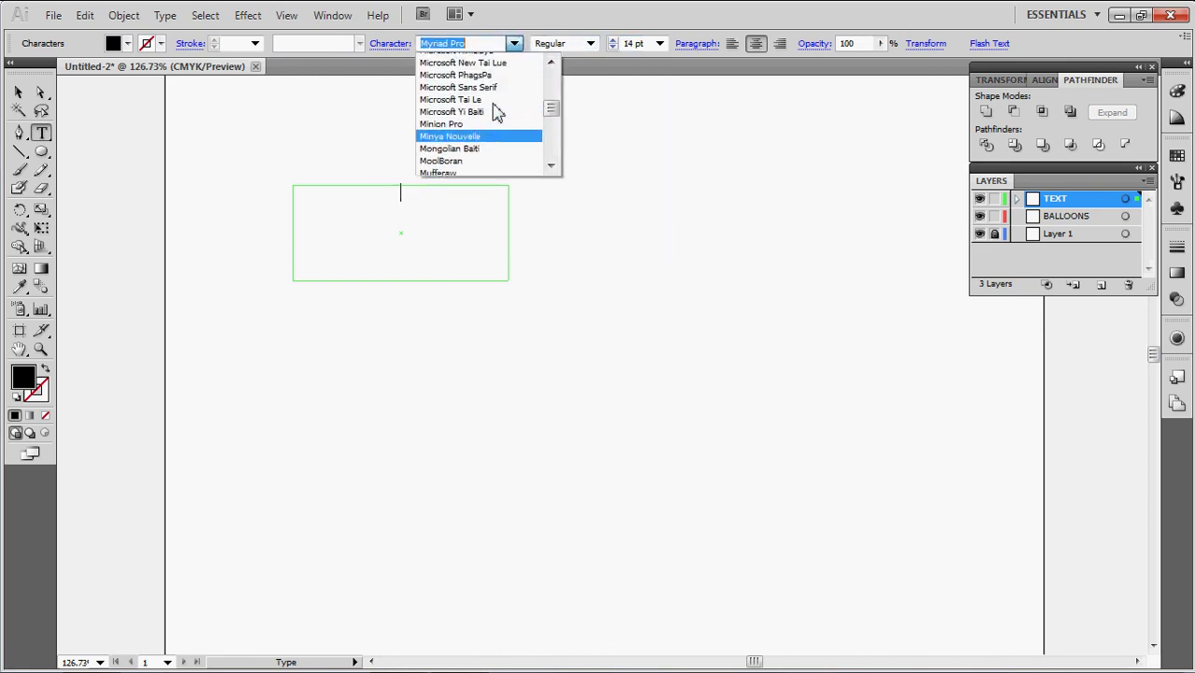
scroll(503, 112, "up", 8)
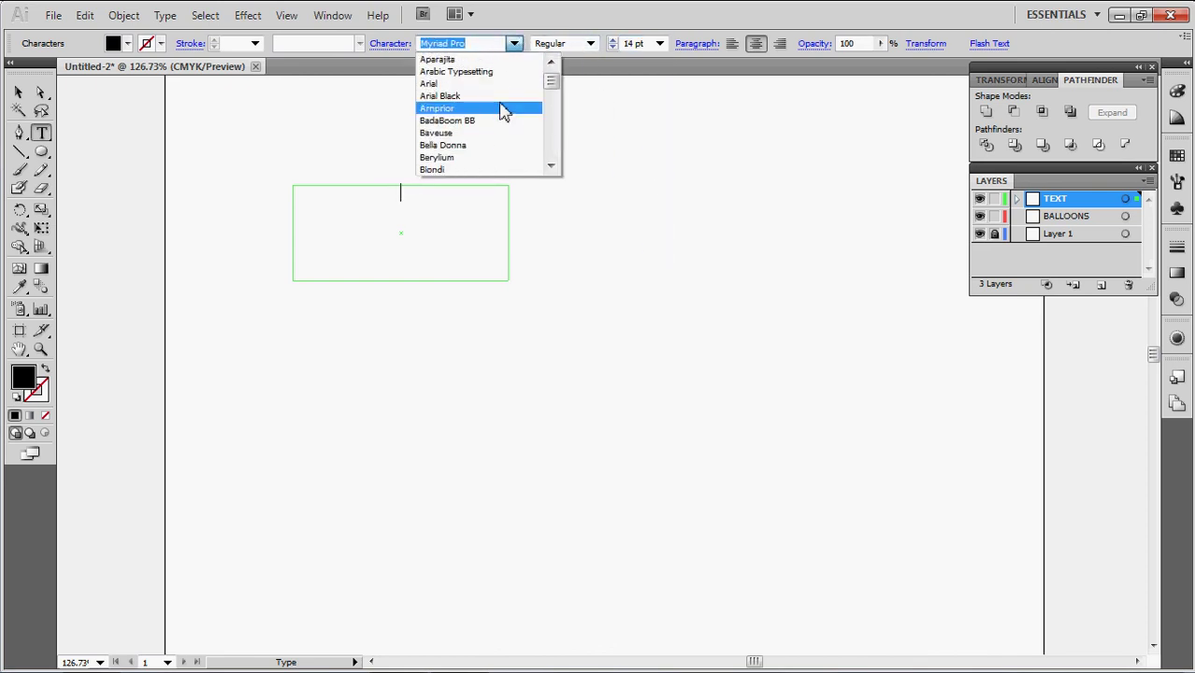
left_click(505, 88)
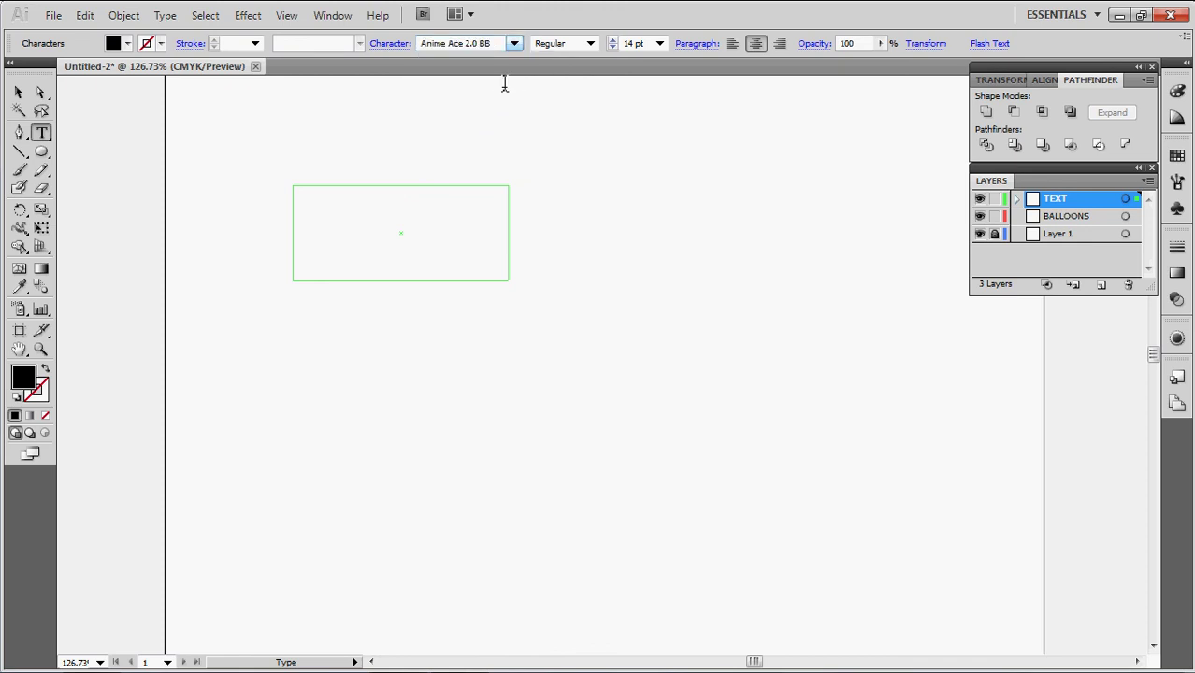
left_click(421, 208)
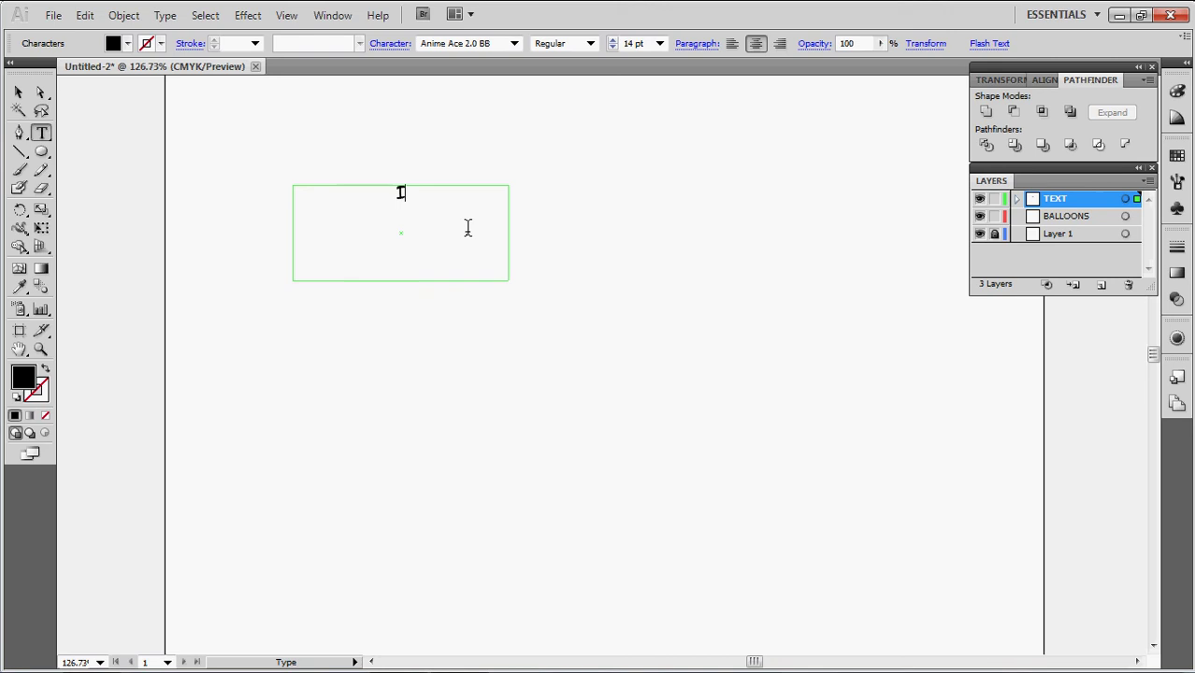
type("I AM RE")
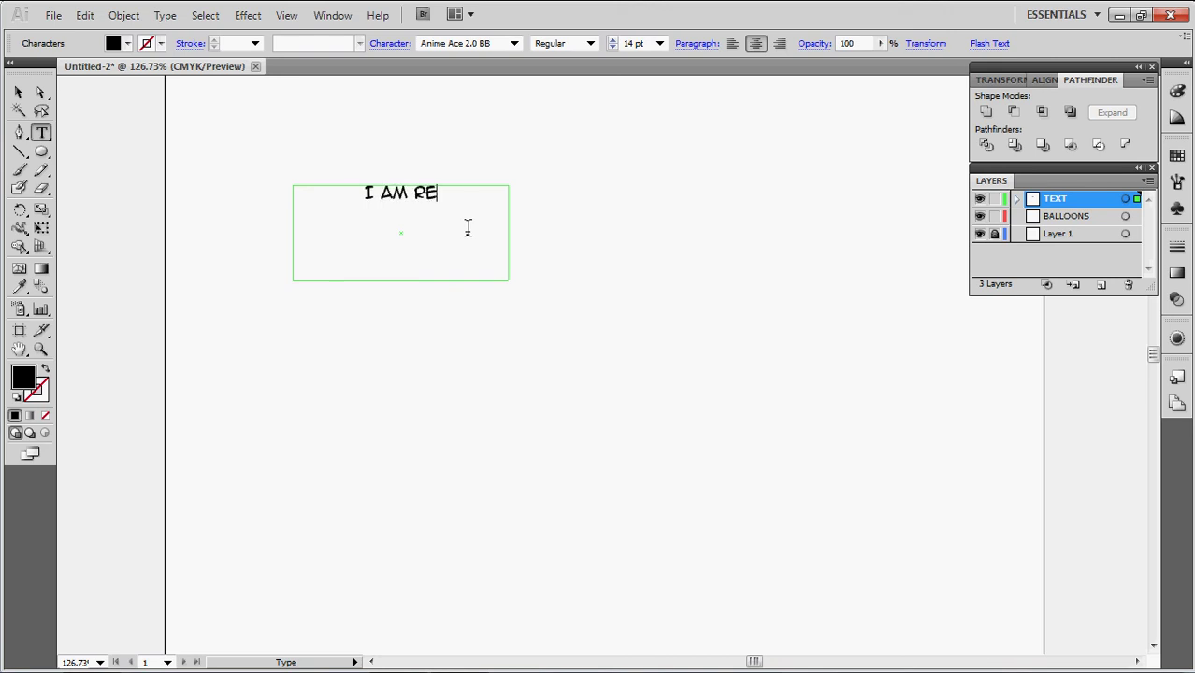
type("PTAR")
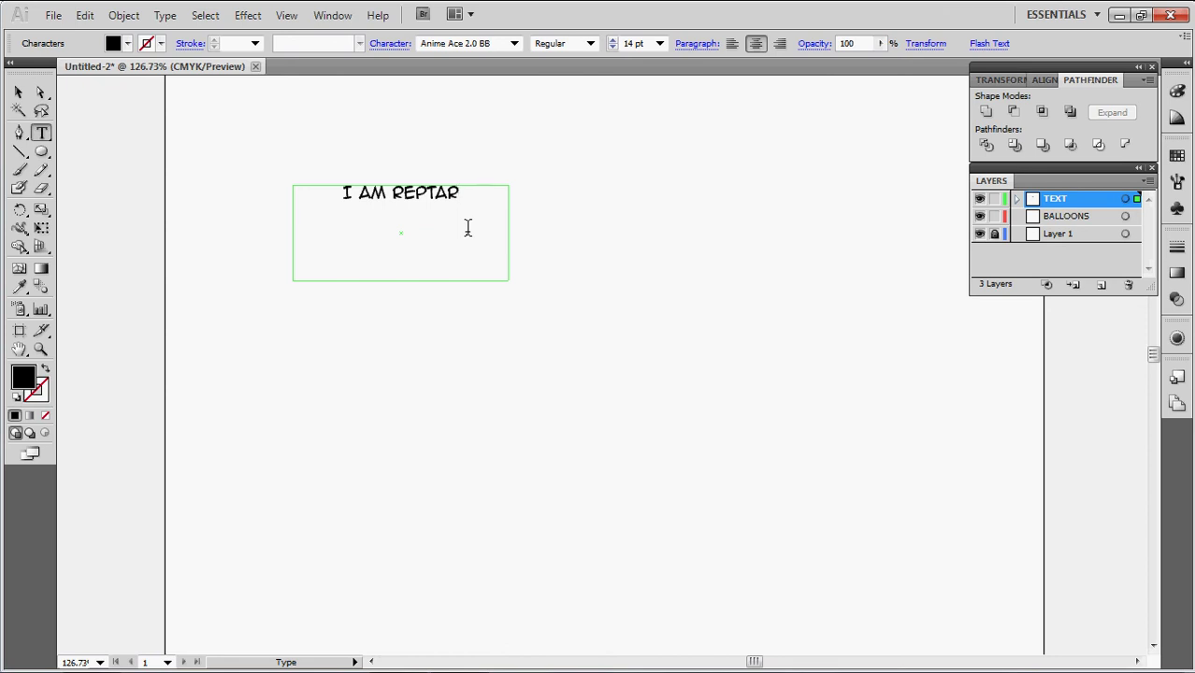
key("BackSpace")
key("BackSpace")
key("BackSpace")
key("BackSpace")
key("BackSpace")
key("BackSpace")
key("BackSpace")
key("BackSpace")
key("BackSpace")
key("BackSpace")
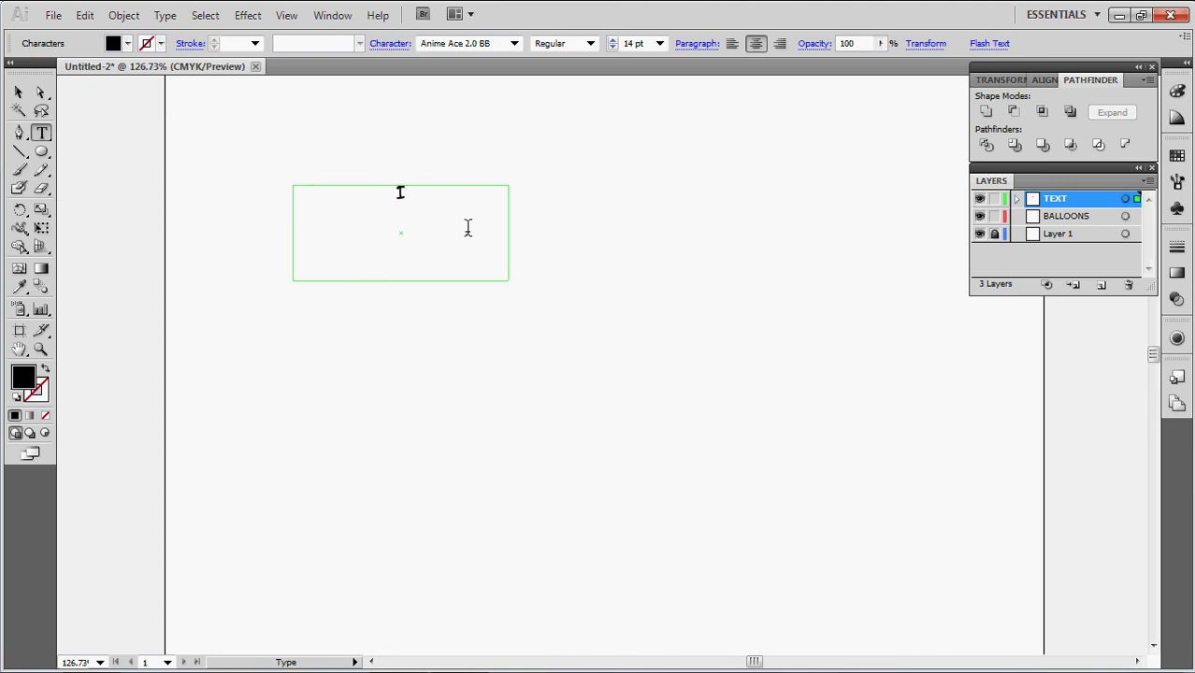
Change the text frame's size from 21 pt to 24 pt and its font to BadaBoom BB
left_click(659, 43)
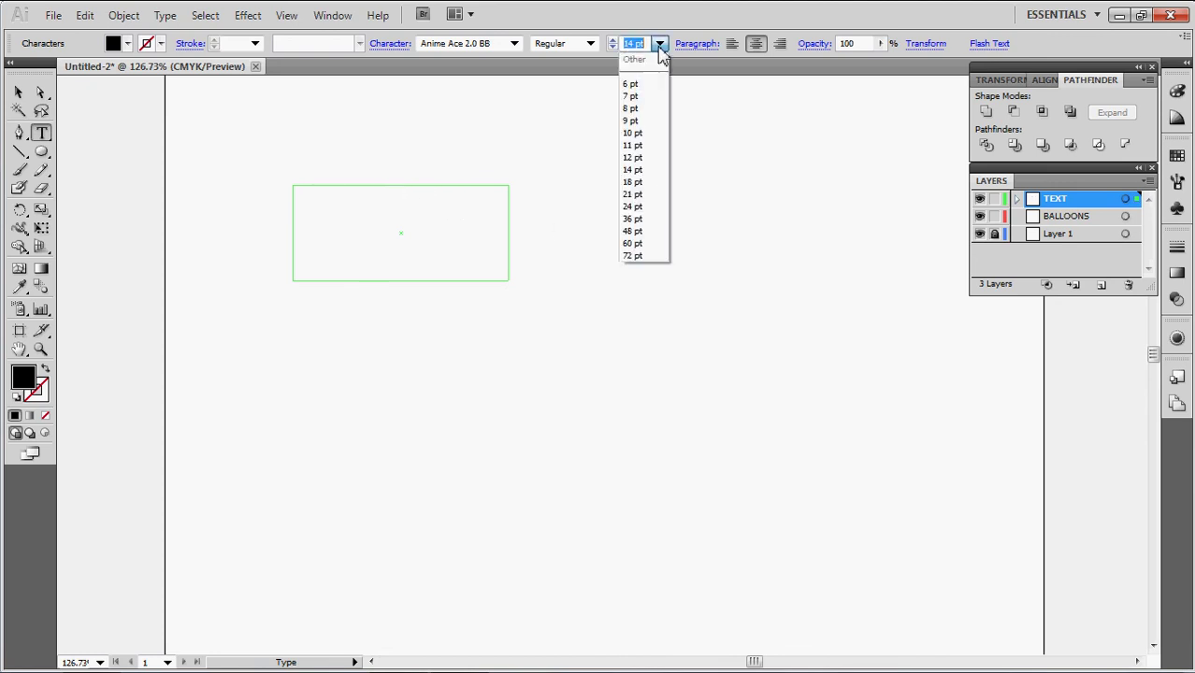
left_click(640, 193)
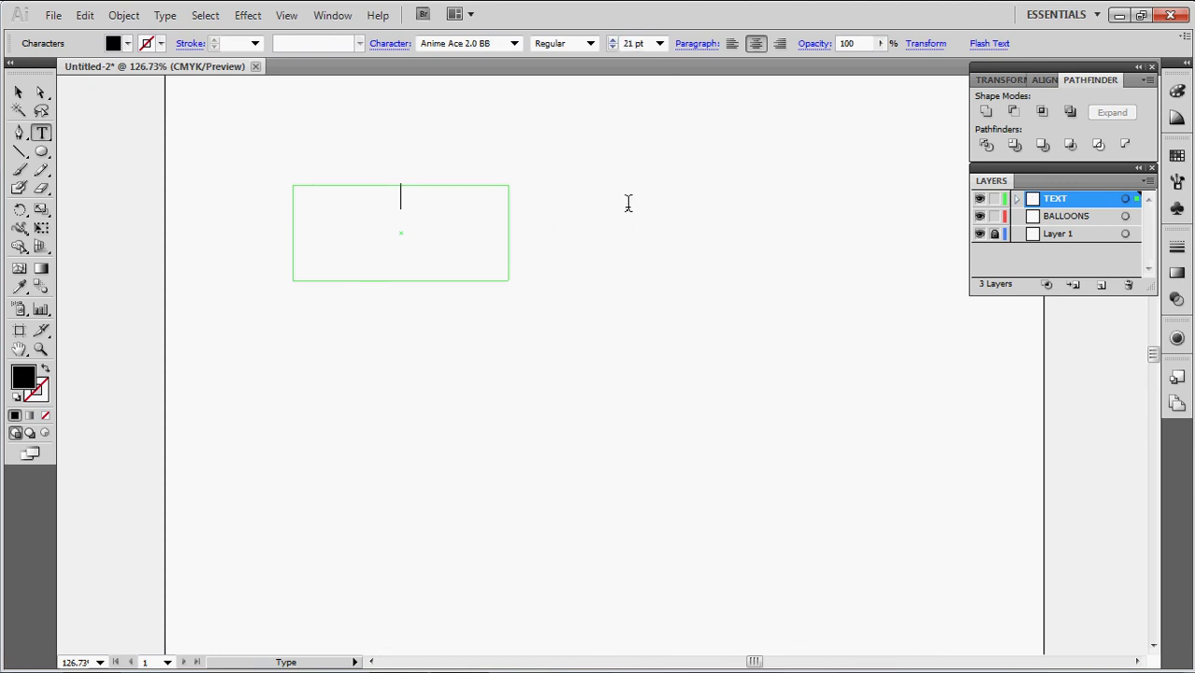
left_click(659, 43)
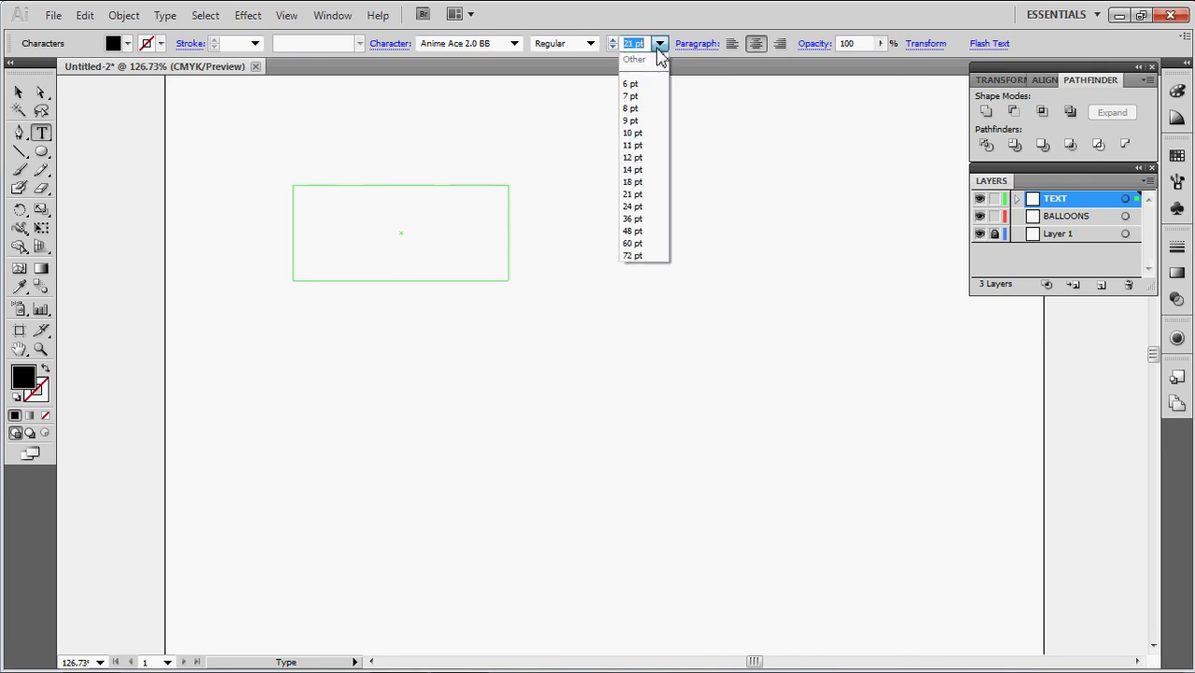
left_click(632, 207)
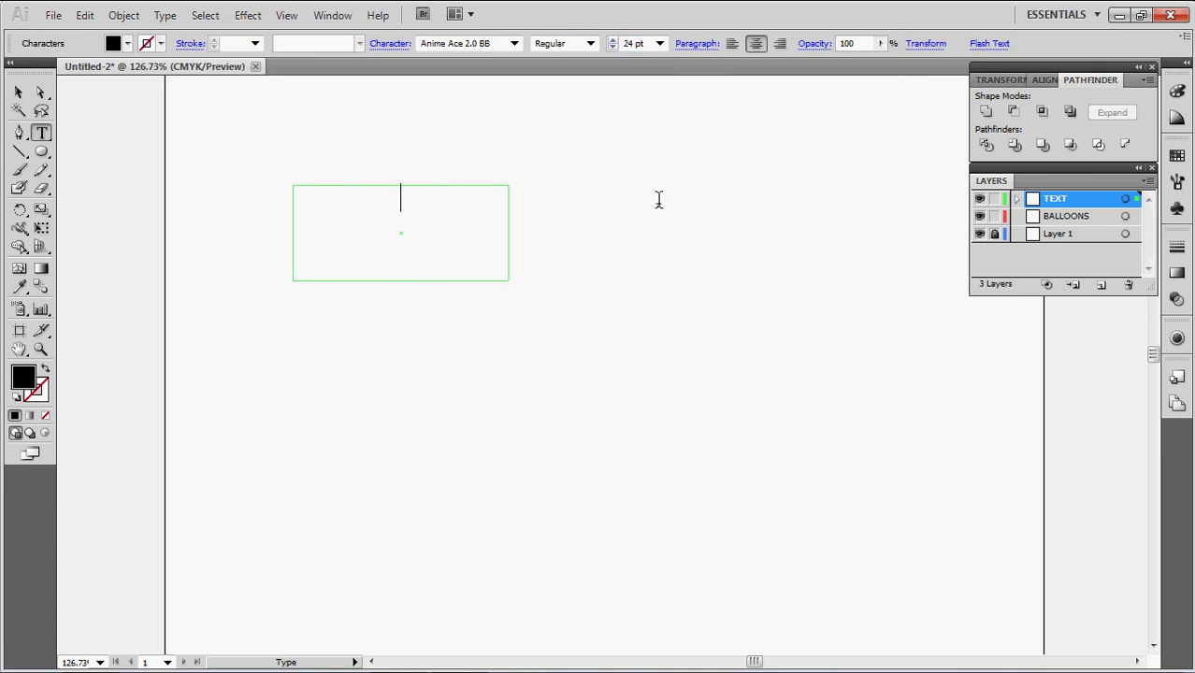
left_click(515, 43)
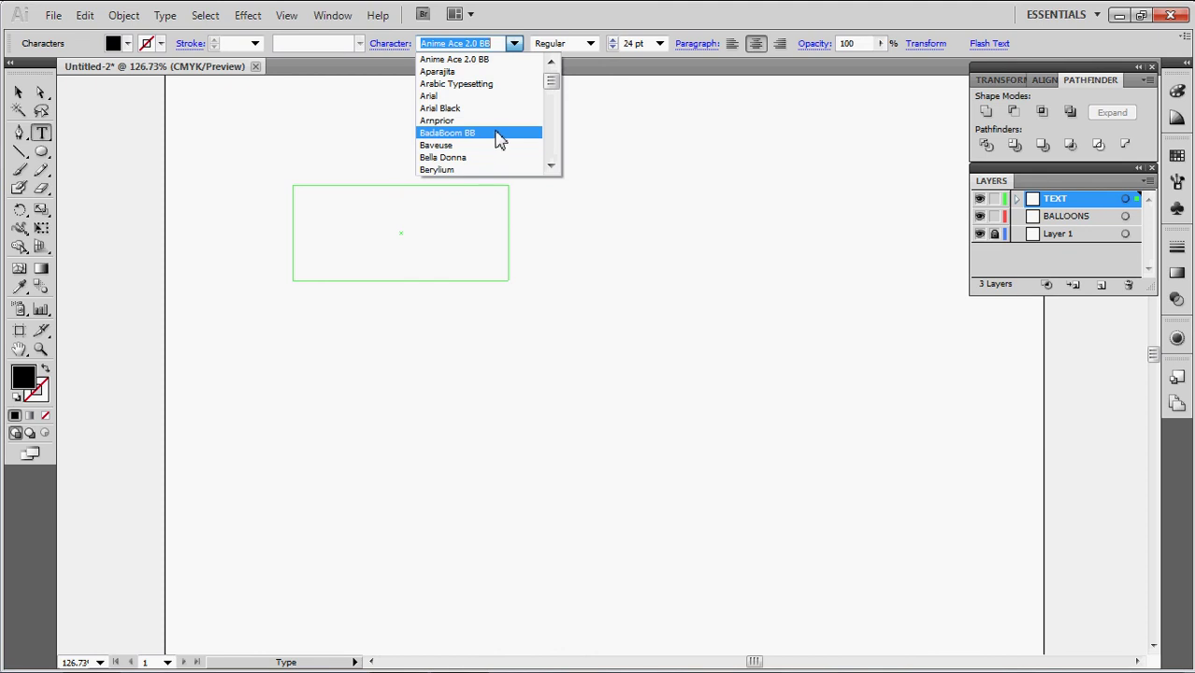
scroll(496, 138, "up", 1)
scroll(496, 139, "down", 3)
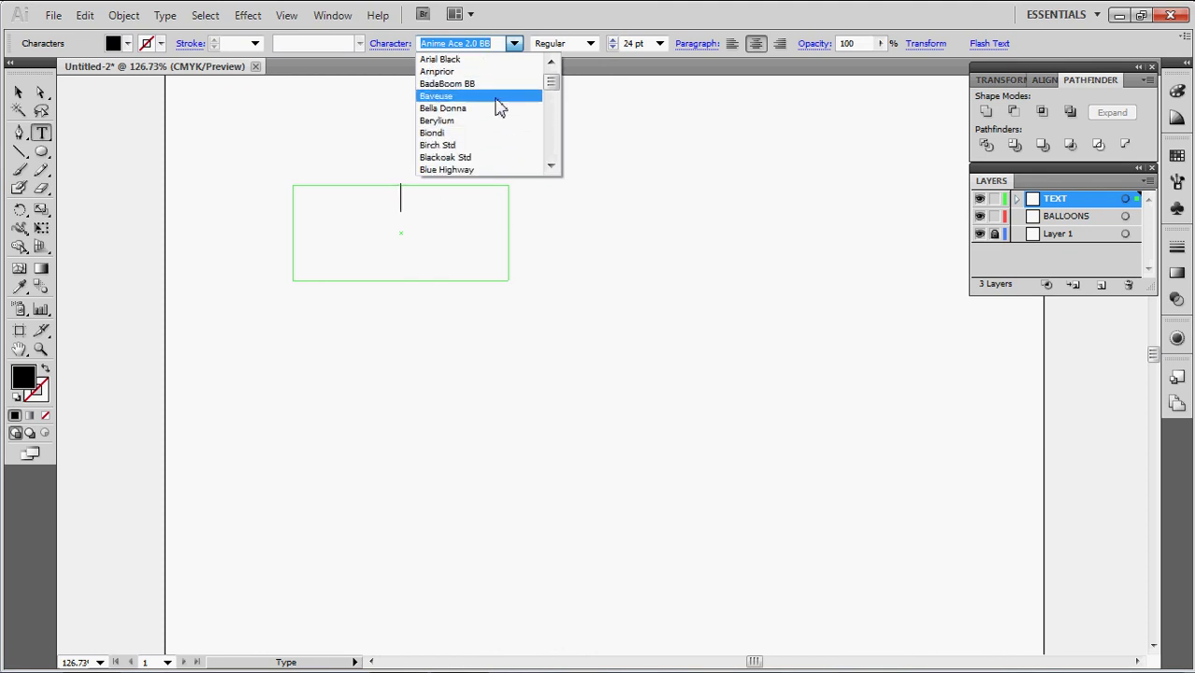
left_click(481, 86)
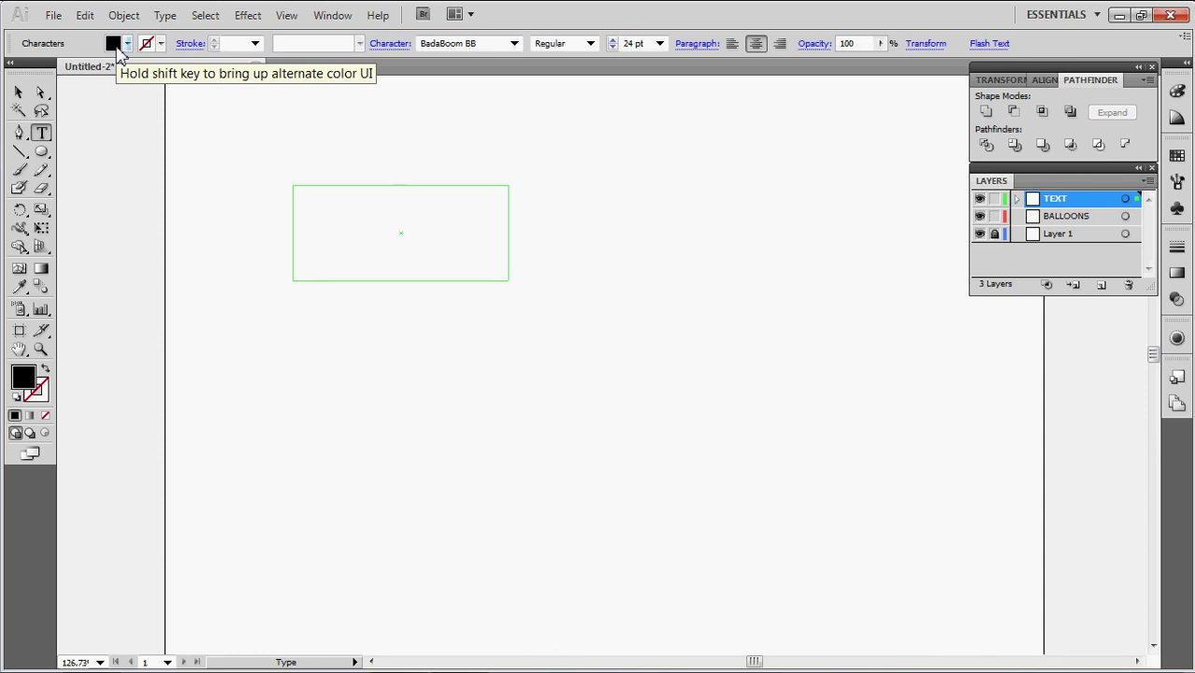
Give the text a green fill and a black outline, and set the outline weight
left_click(119, 53)
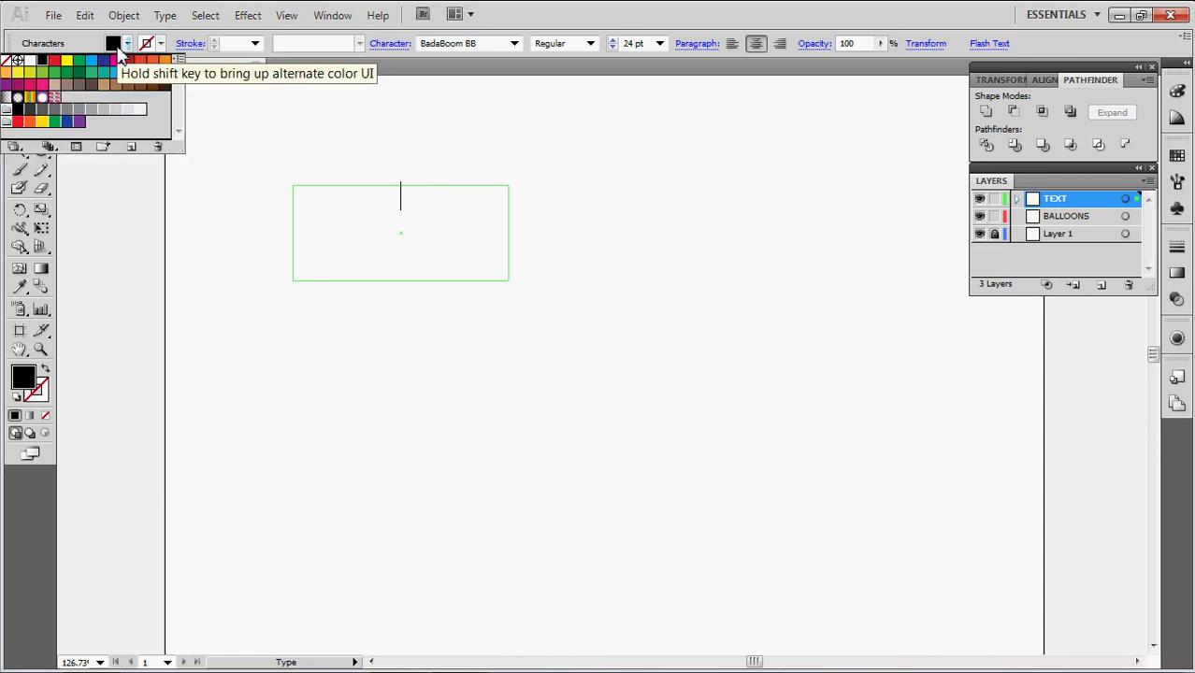
left_click(55, 74)
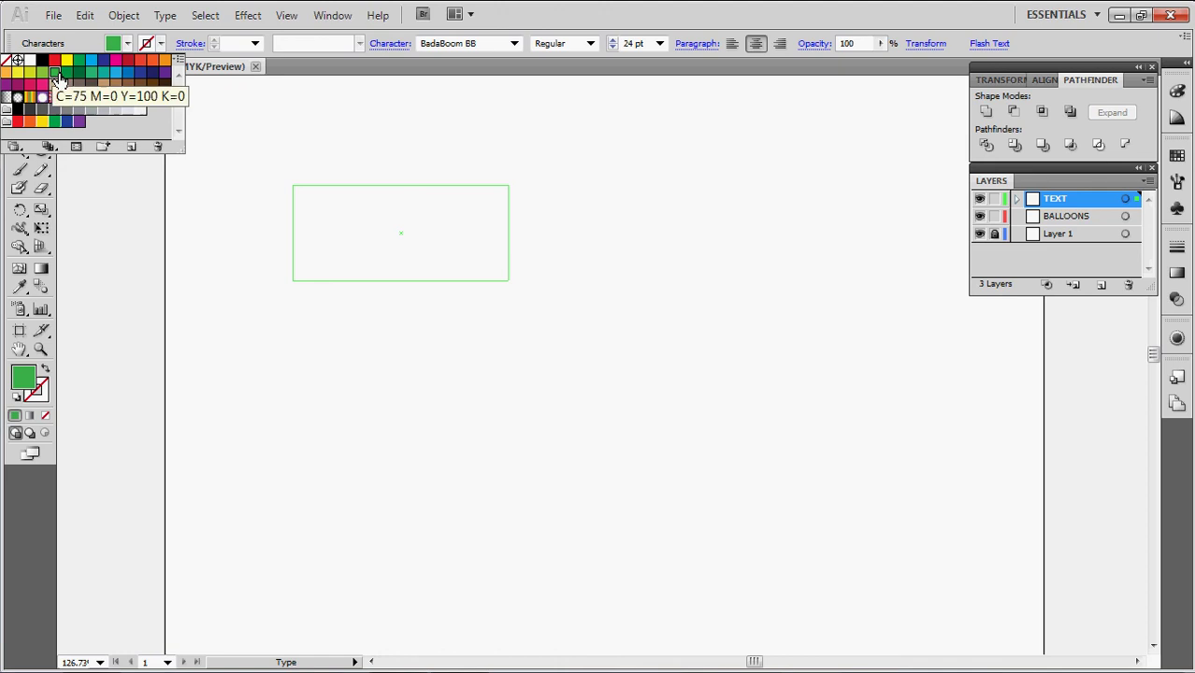
left_click(146, 45)
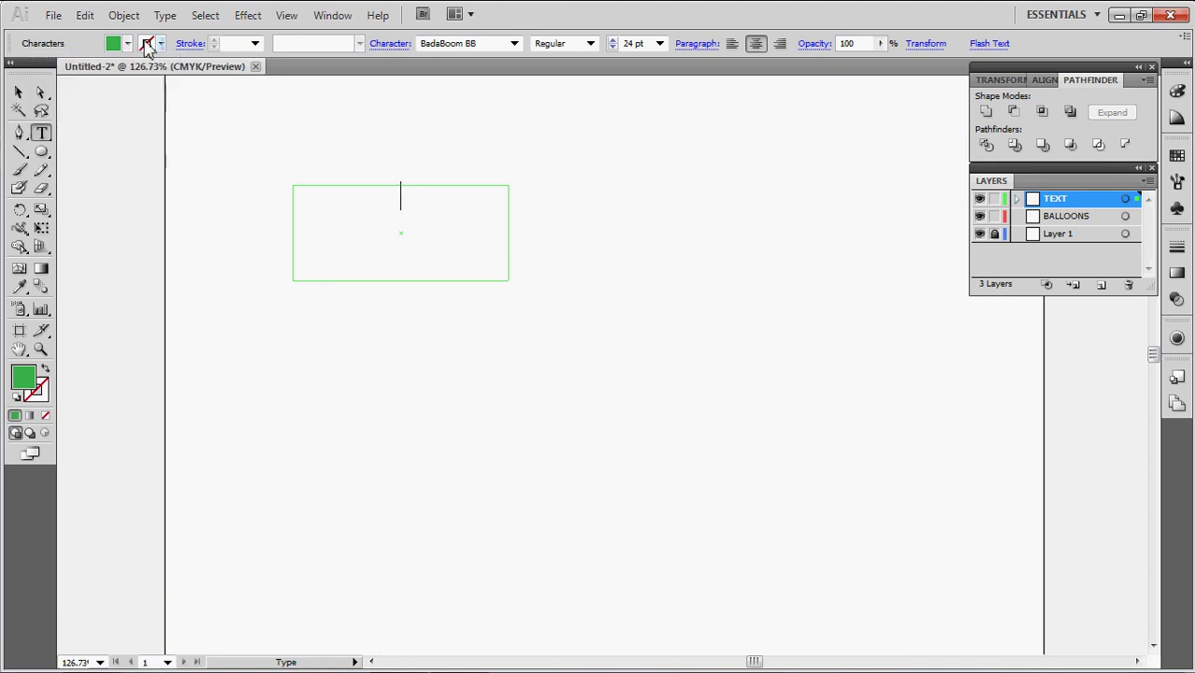
left_click(150, 44)
left_click(42, 61)
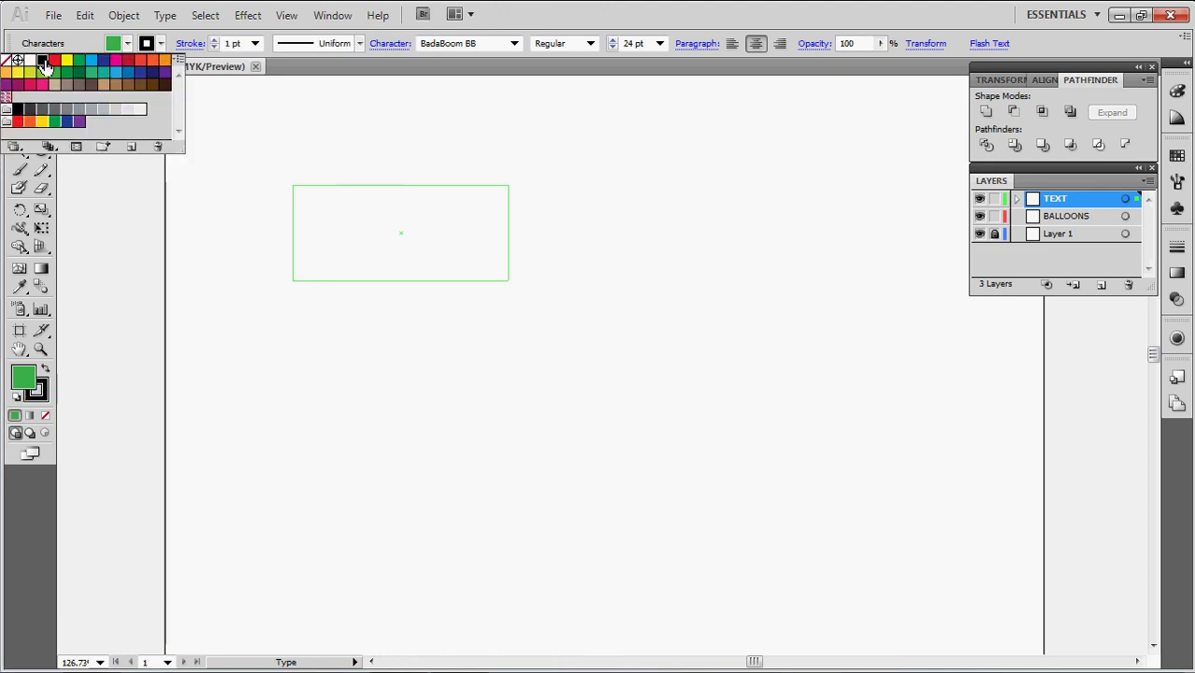
left_click(254, 44)
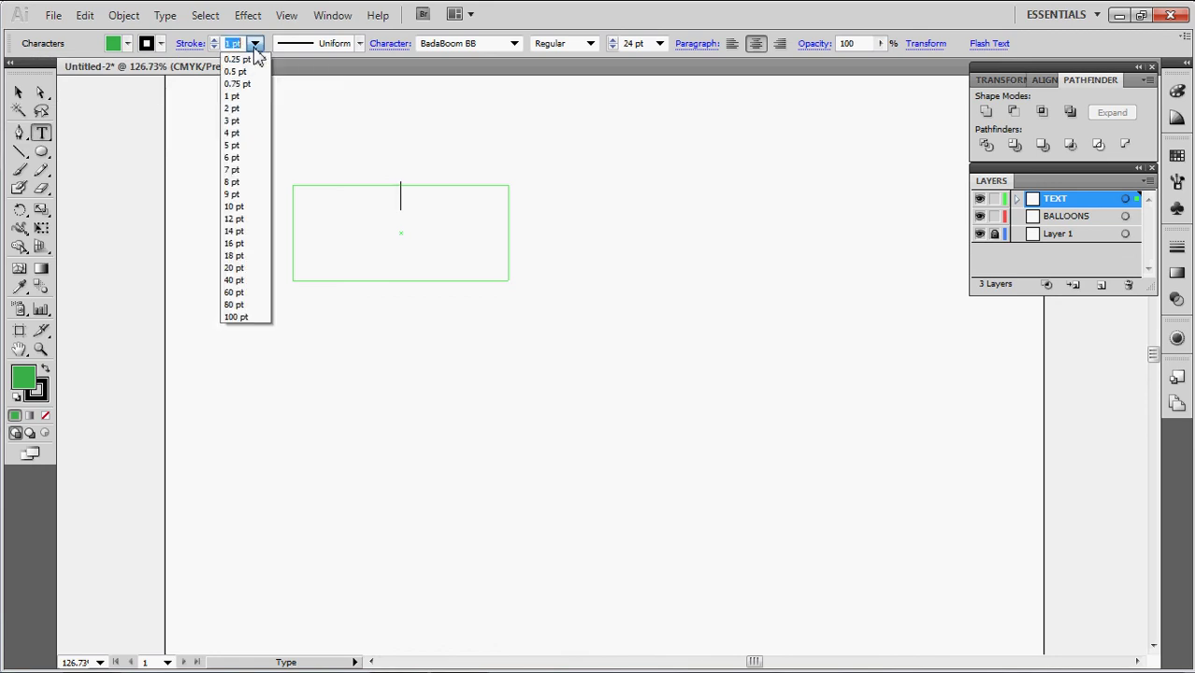
left_click(235, 133)
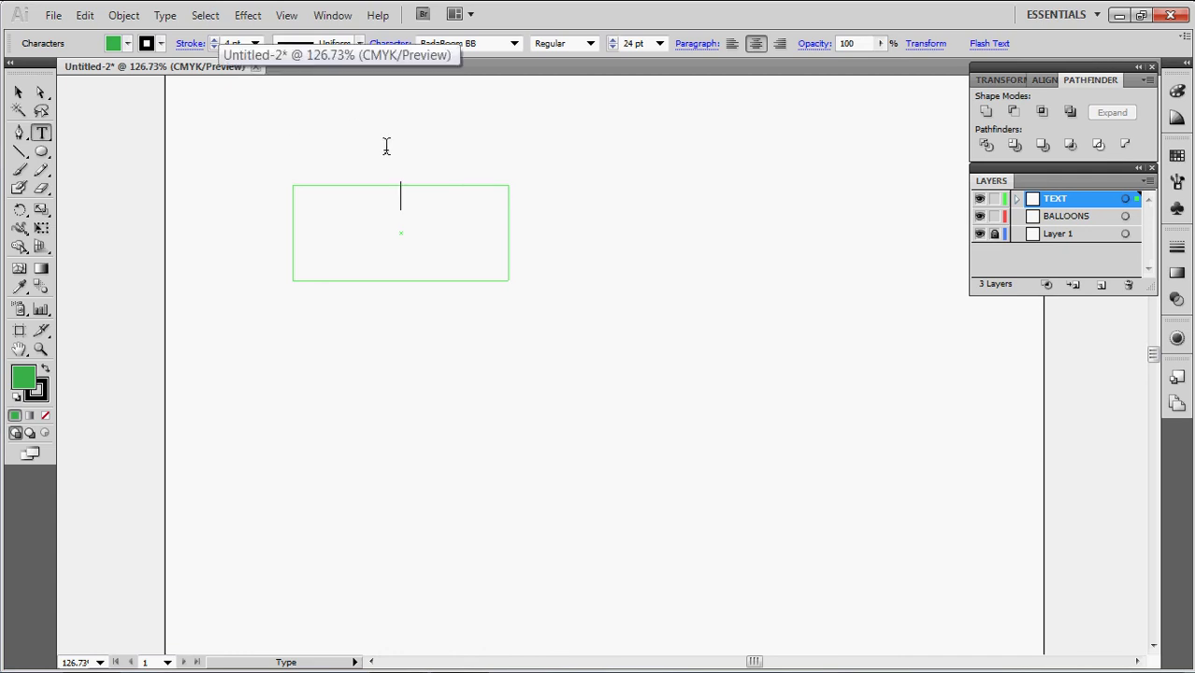
Clear the trial letters, adjust the outline weight, and type I AM REPTAR
type("I'M")
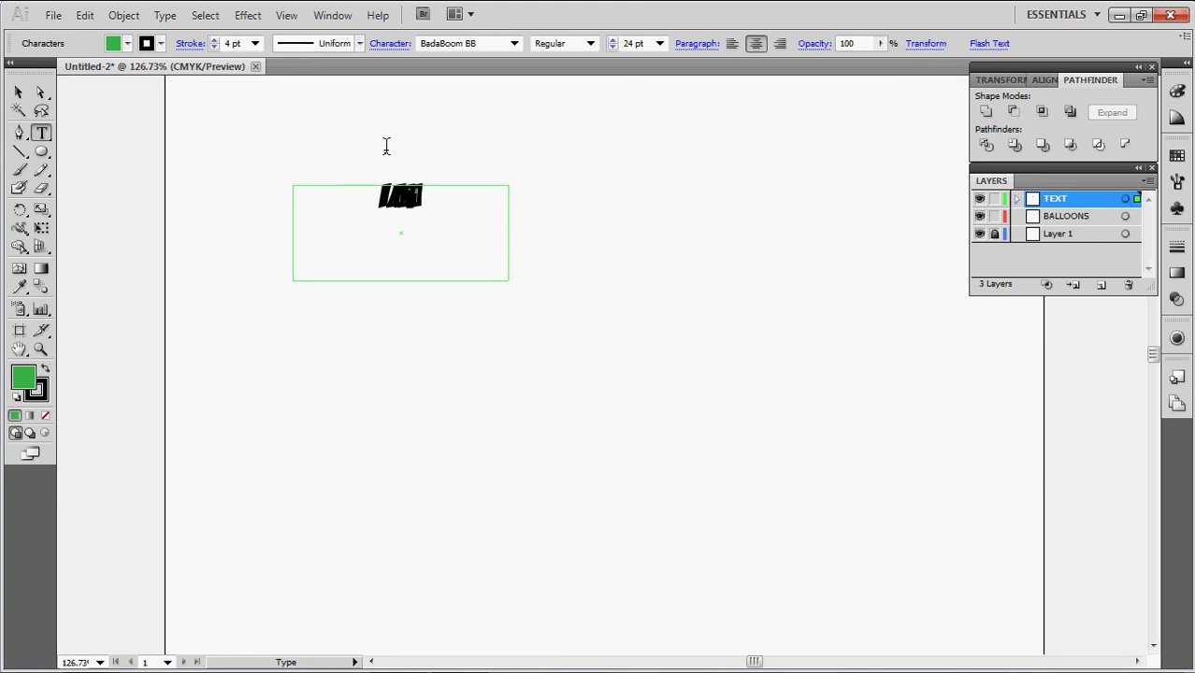
key("BackSpace")
key("BackSpace")
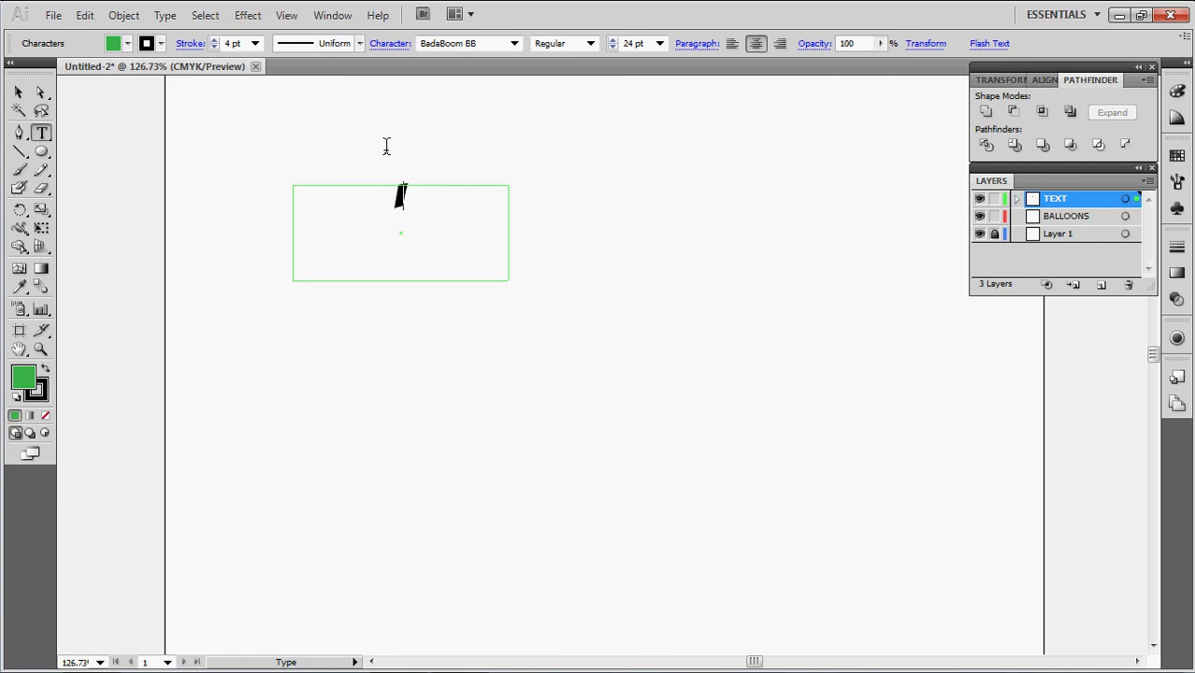
key("BackSpace")
left_click(161, 44)
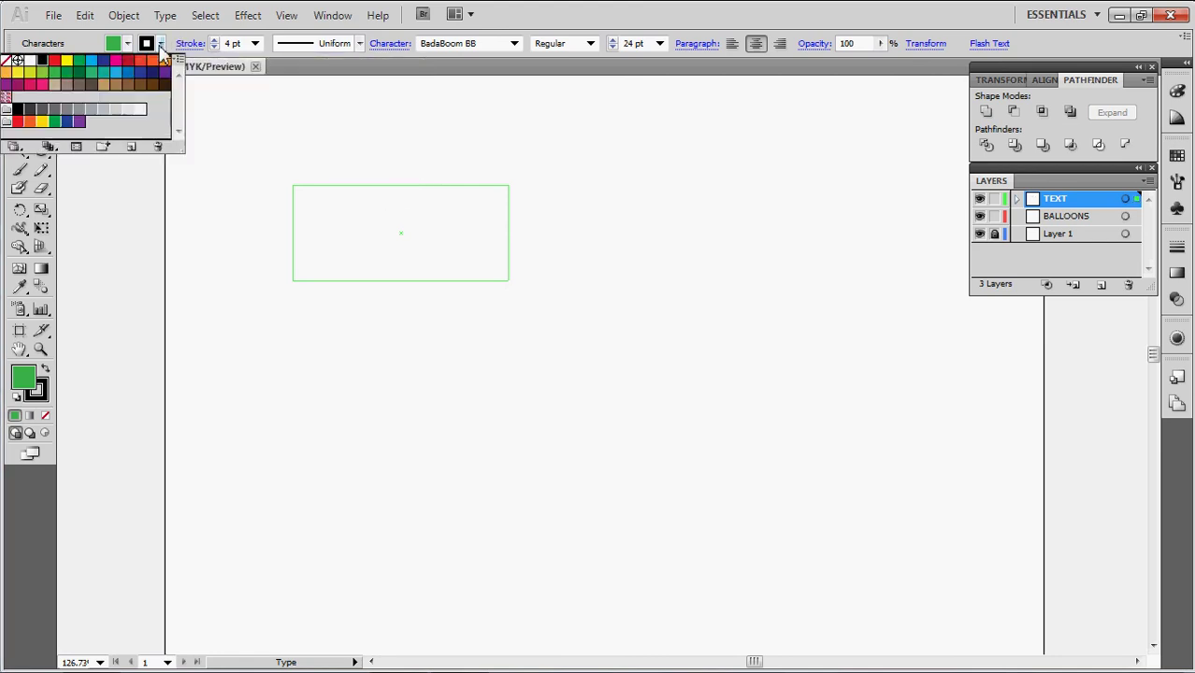
left_click(215, 46)
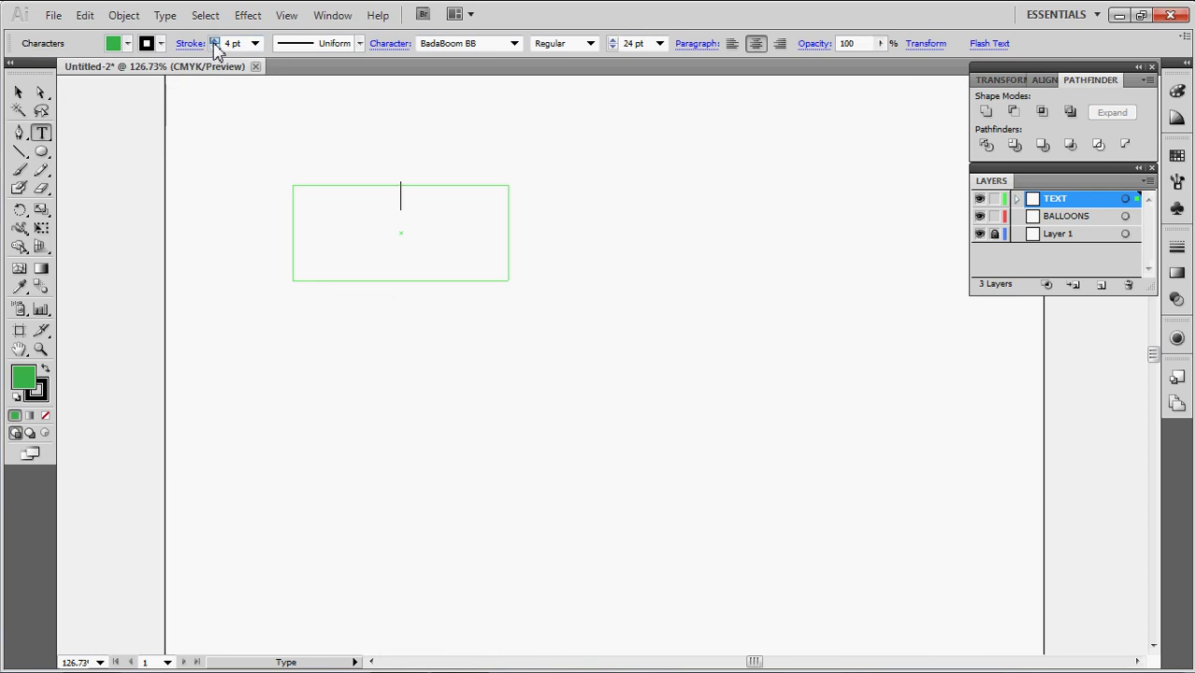
left_click(214, 41)
type("I AM")
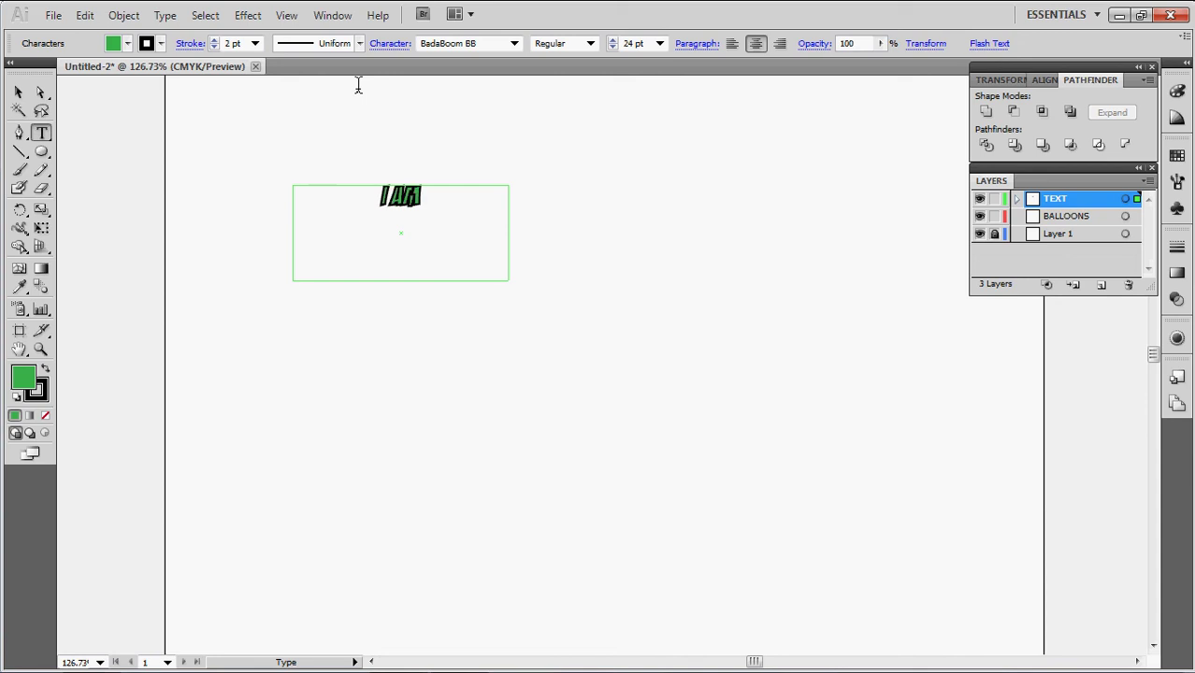
type(" REP")
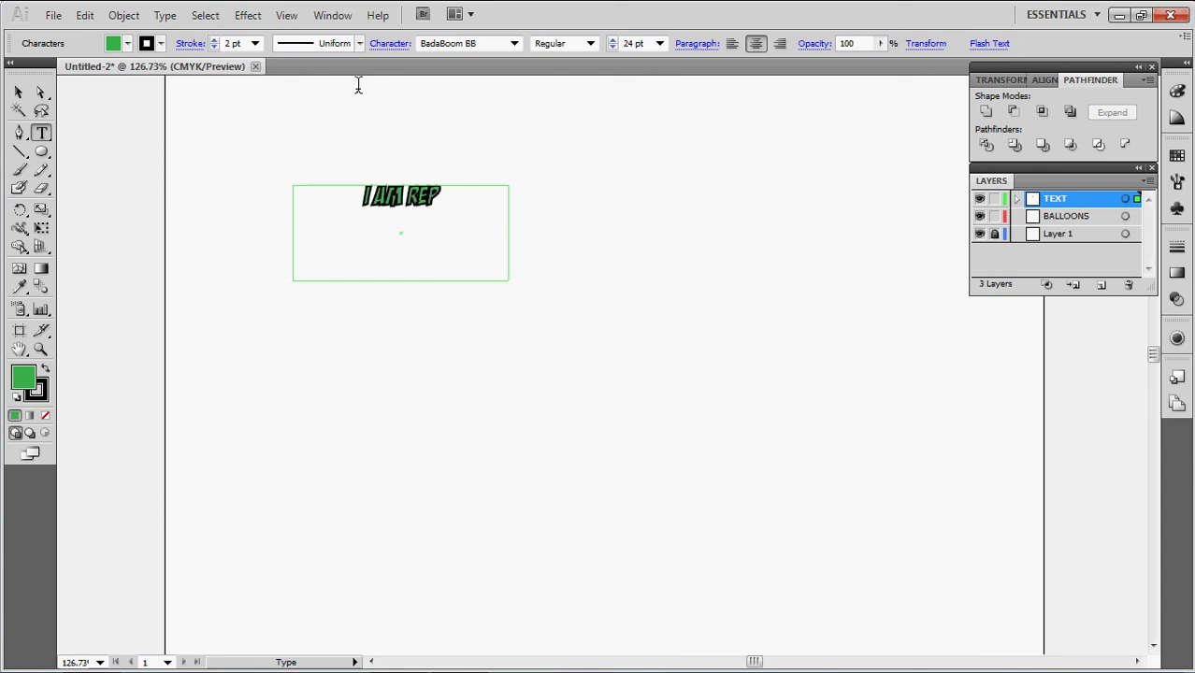
type("TAR")
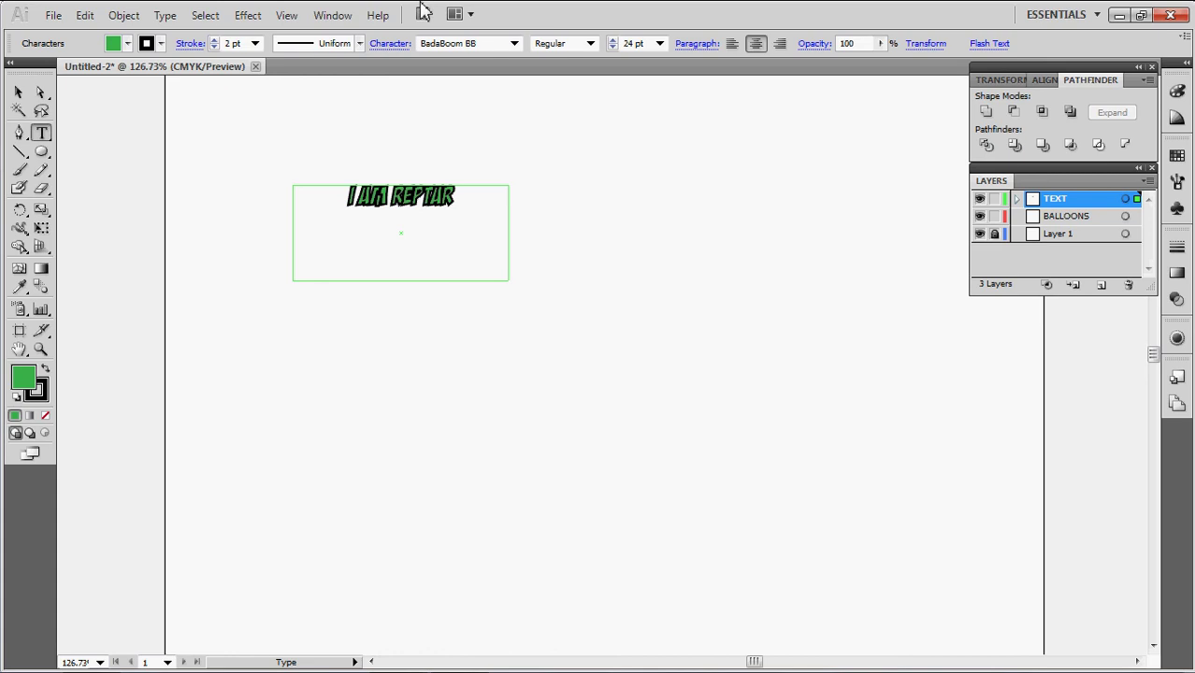
Enlarge I AM REPTAR to 60 pt and widen its frame to fit one line
left_click_drag(461, 201, 304, 227)
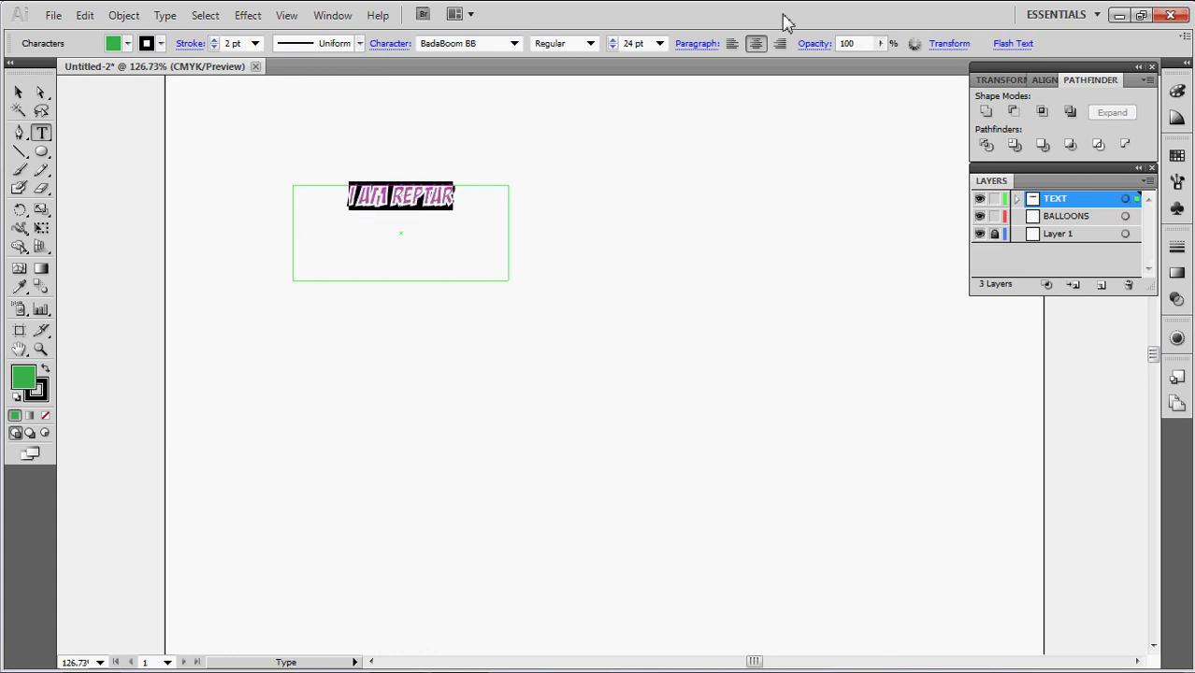
left_click(659, 43)
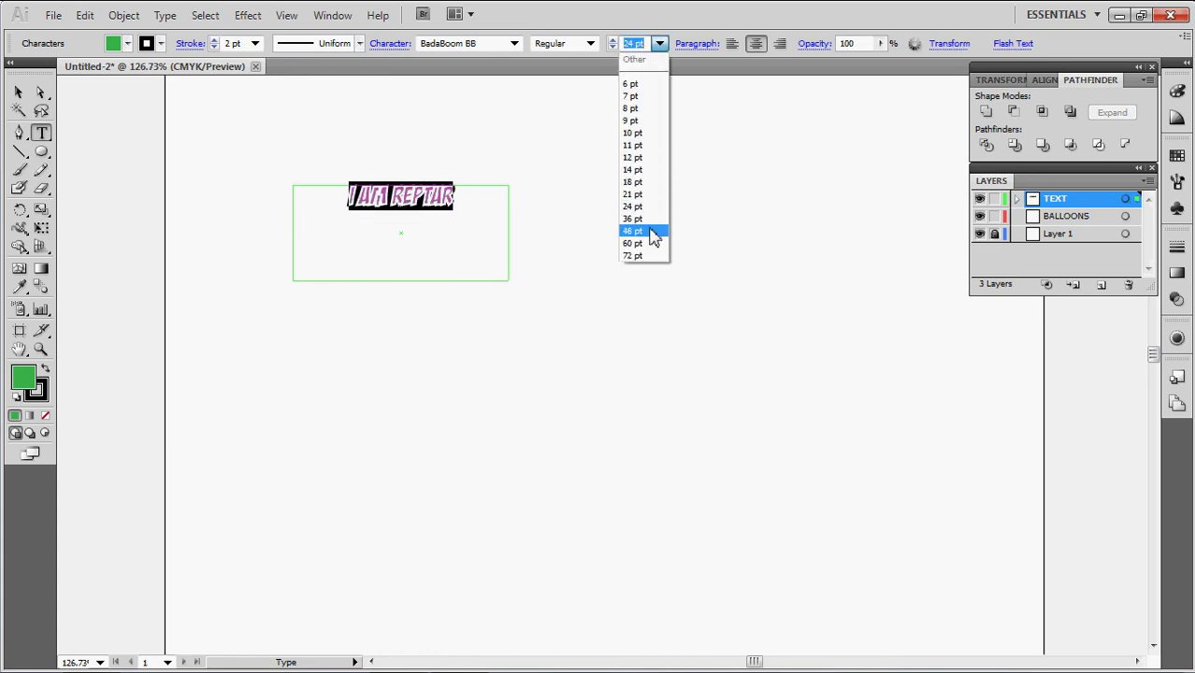
left_click(649, 243)
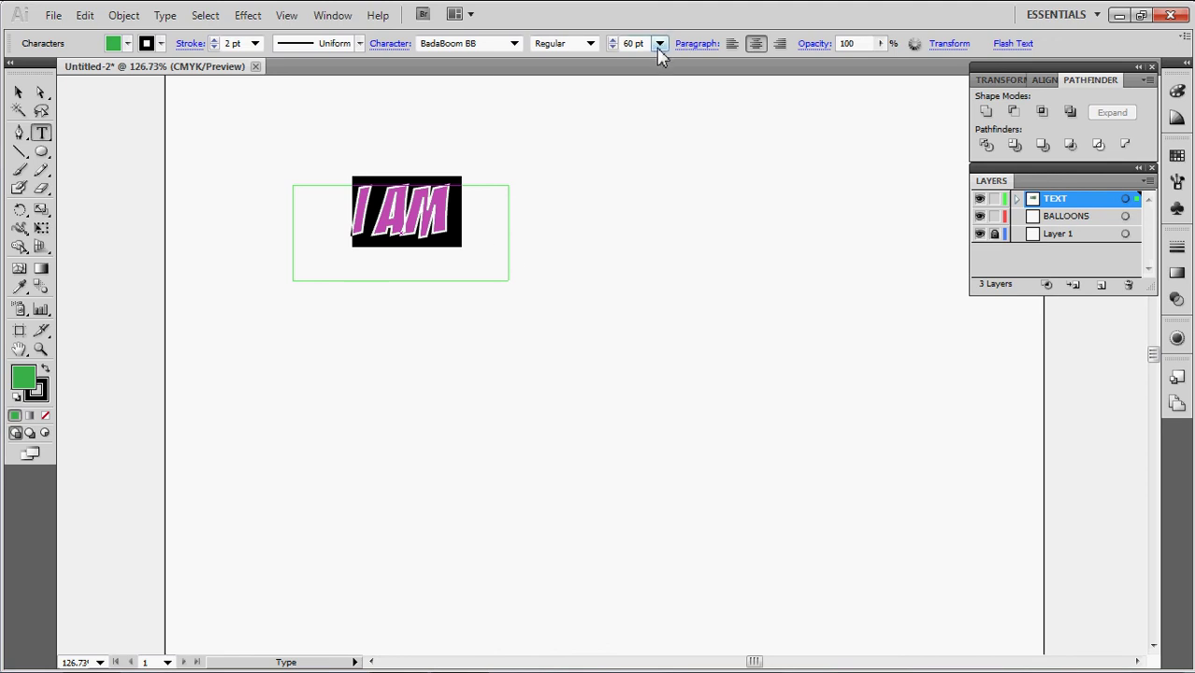
left_click(517, 207)
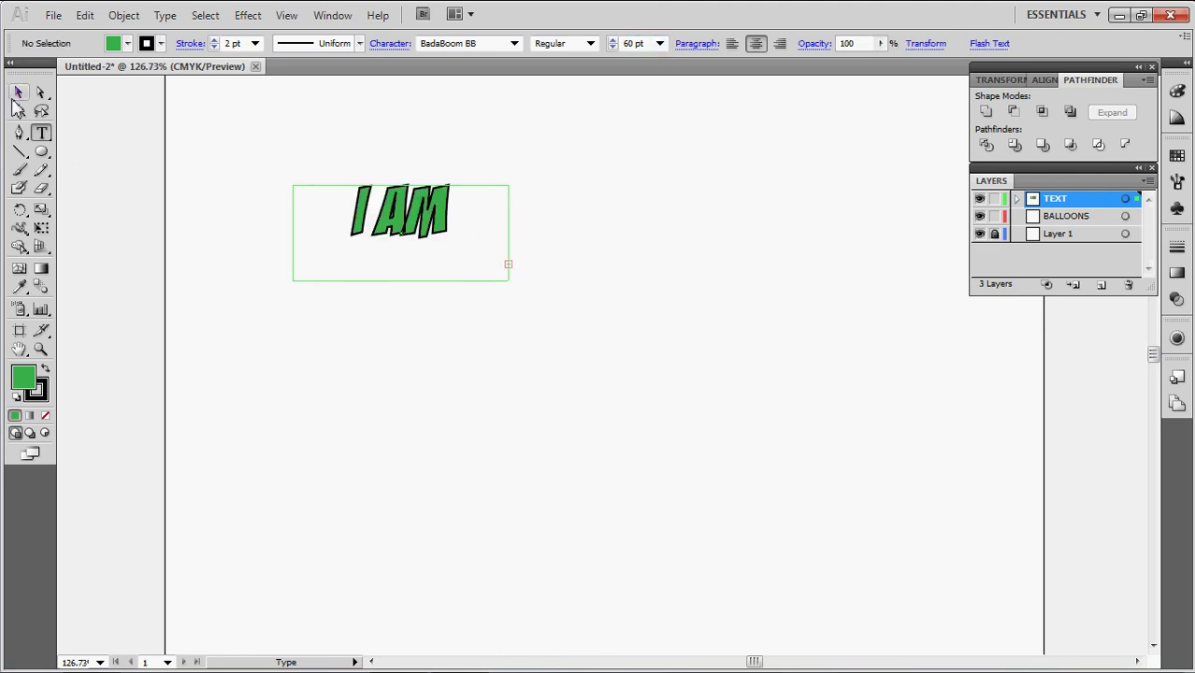
left_click(18, 94)
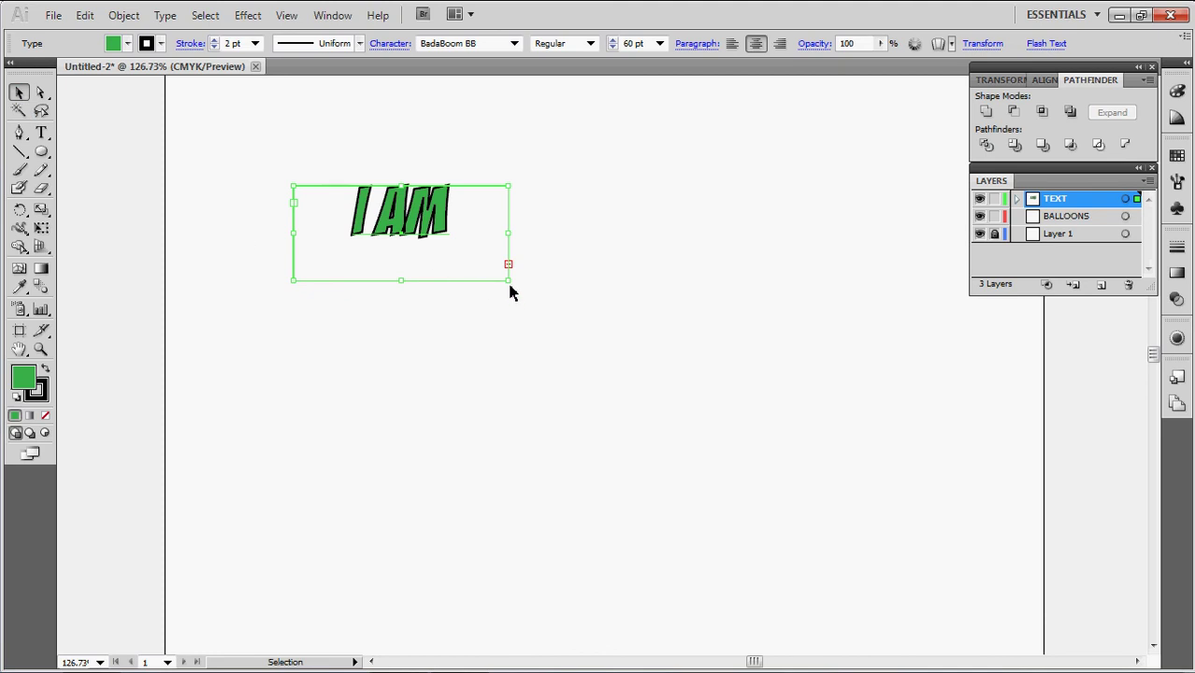
left_click_drag(508, 281, 621, 247)
left_click(592, 220)
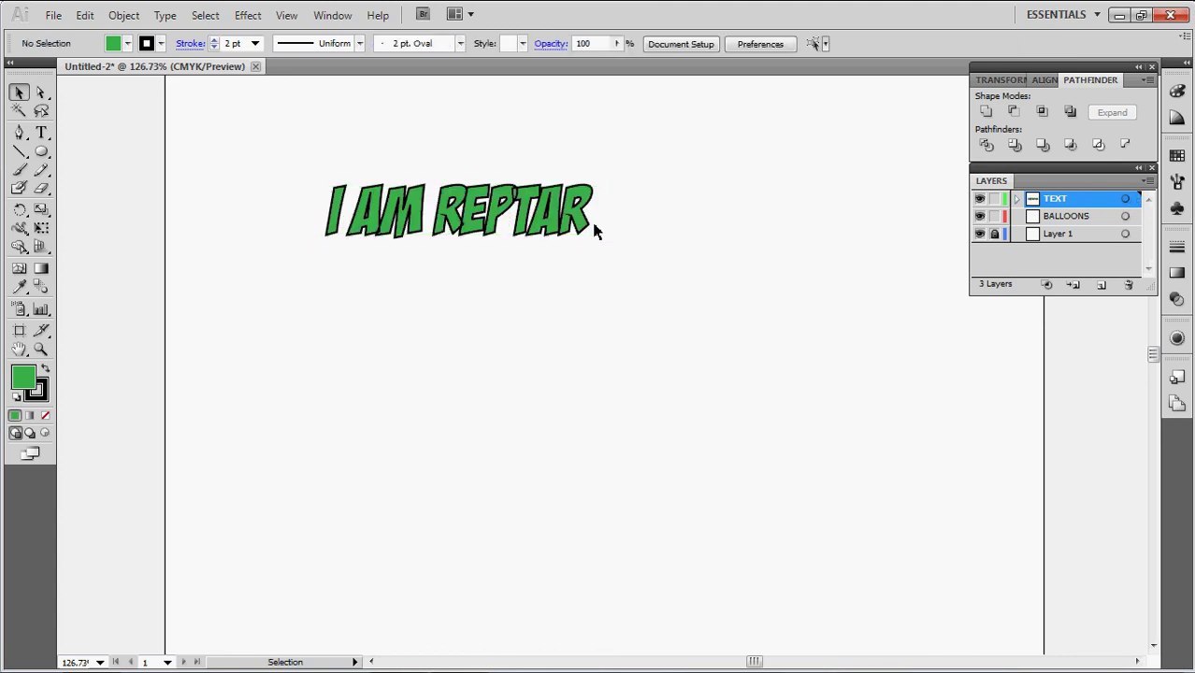
Append three periods so the heading reads 'I AM REPTAR...'
left_click(582, 224)
double_click(582, 225)
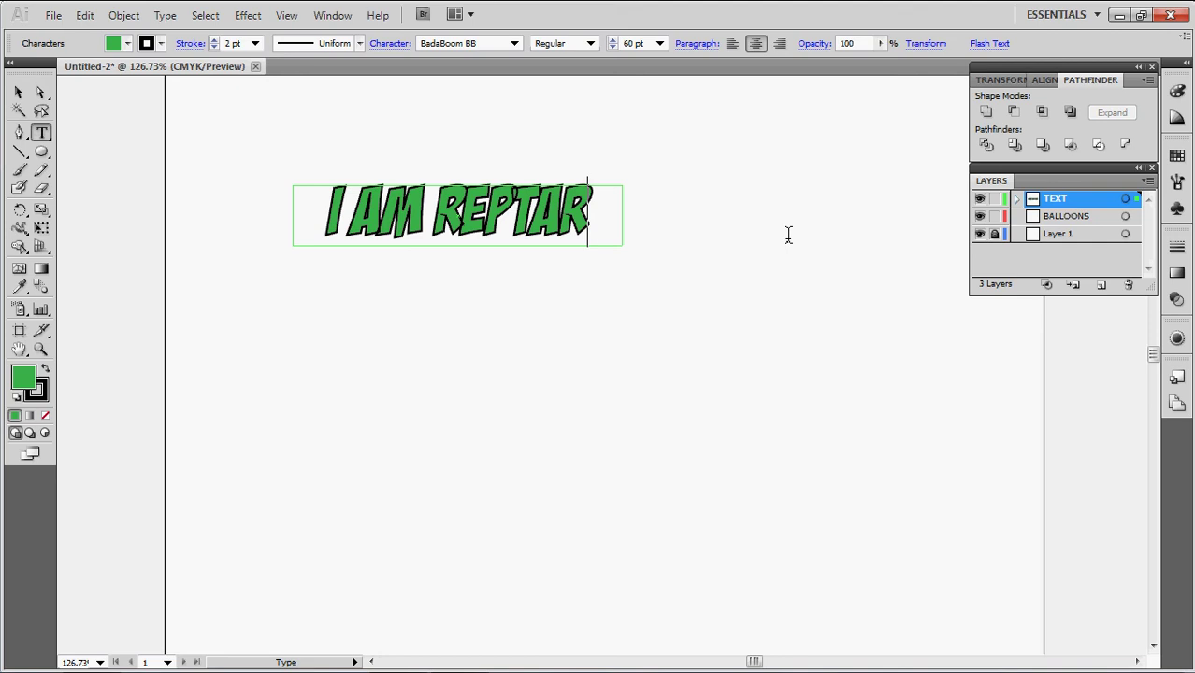
type("..")
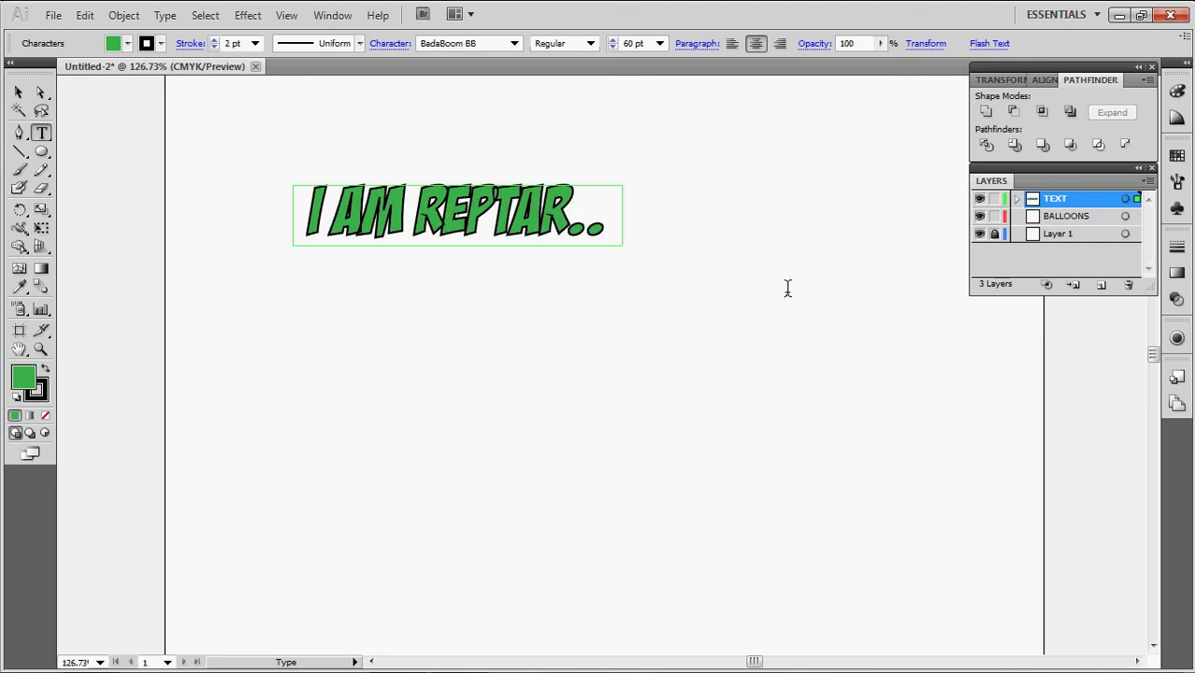
type(".")
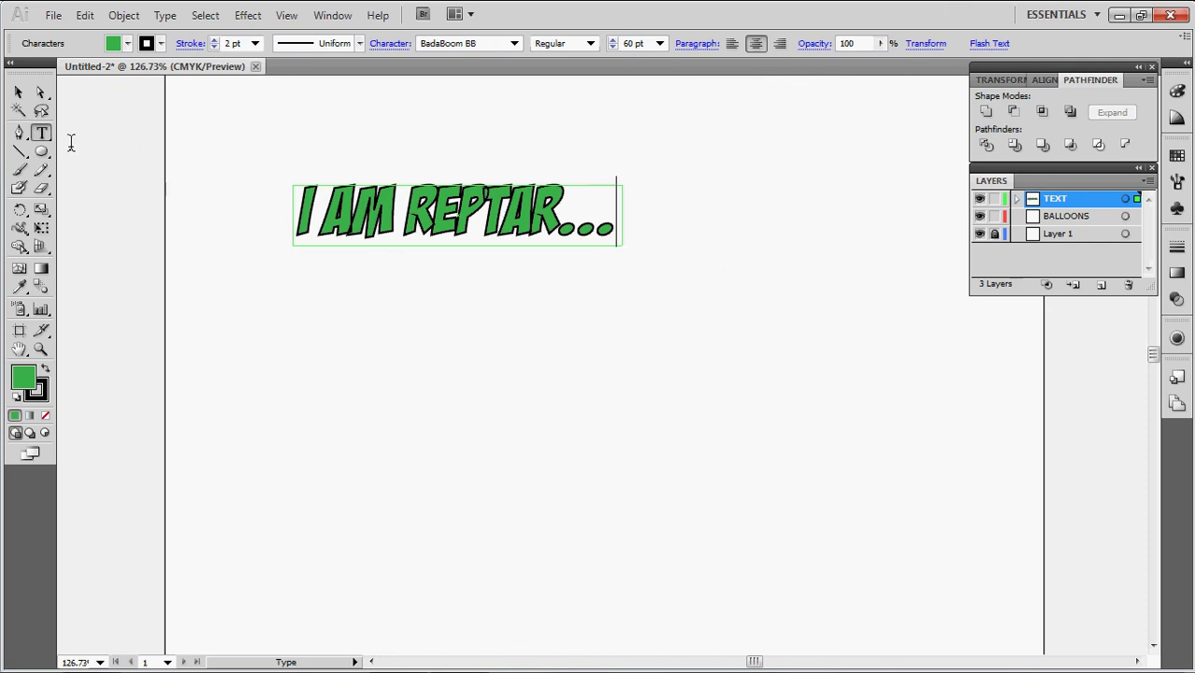
left_click(19, 93)
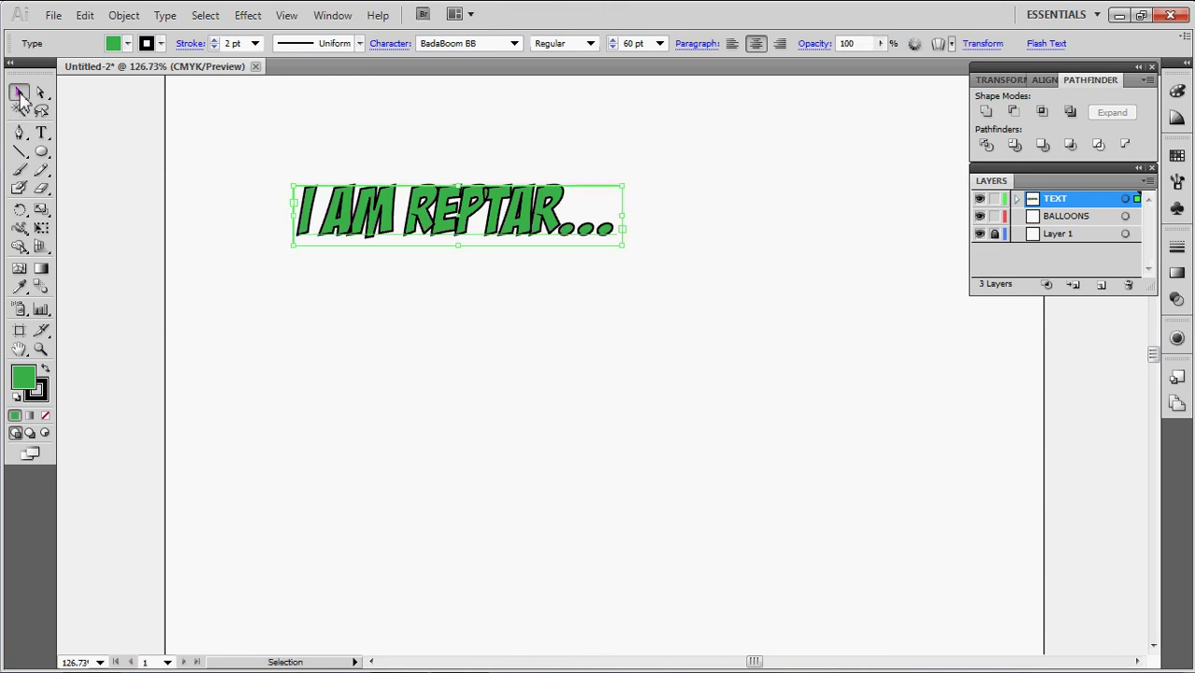
left_click(197, 118)
left_click(41, 132)
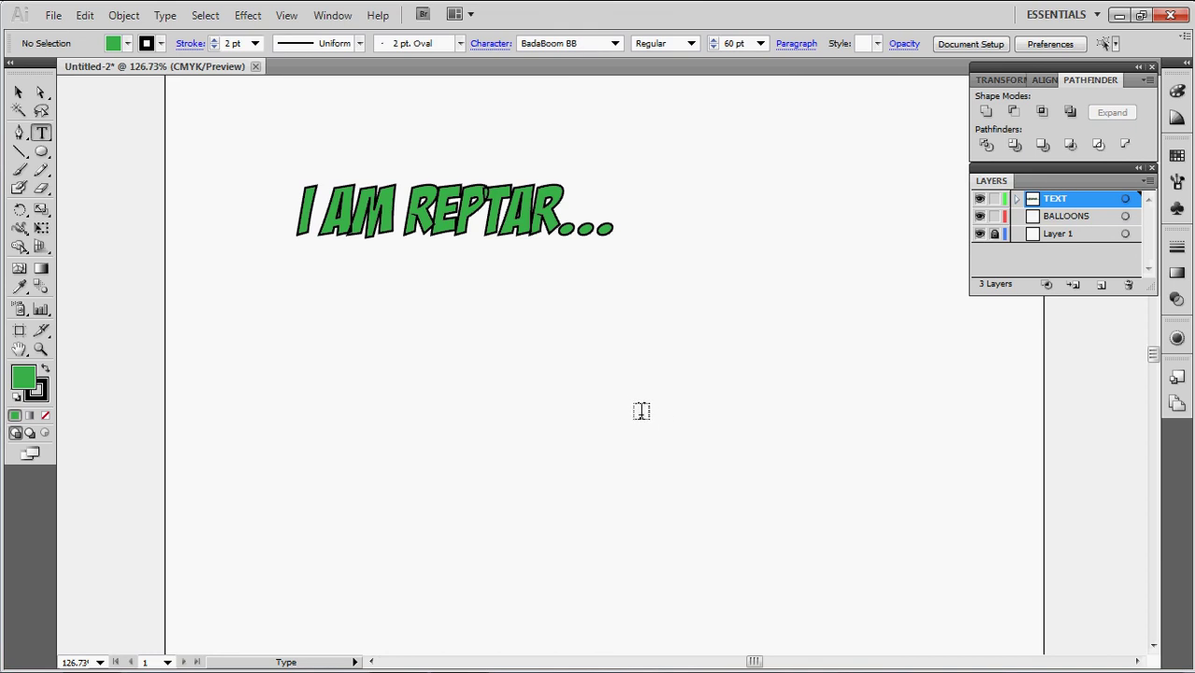
Draw a text area at the lower right with green fill and a 2 pt black stroke
left_click_drag(645, 420, 963, 553)
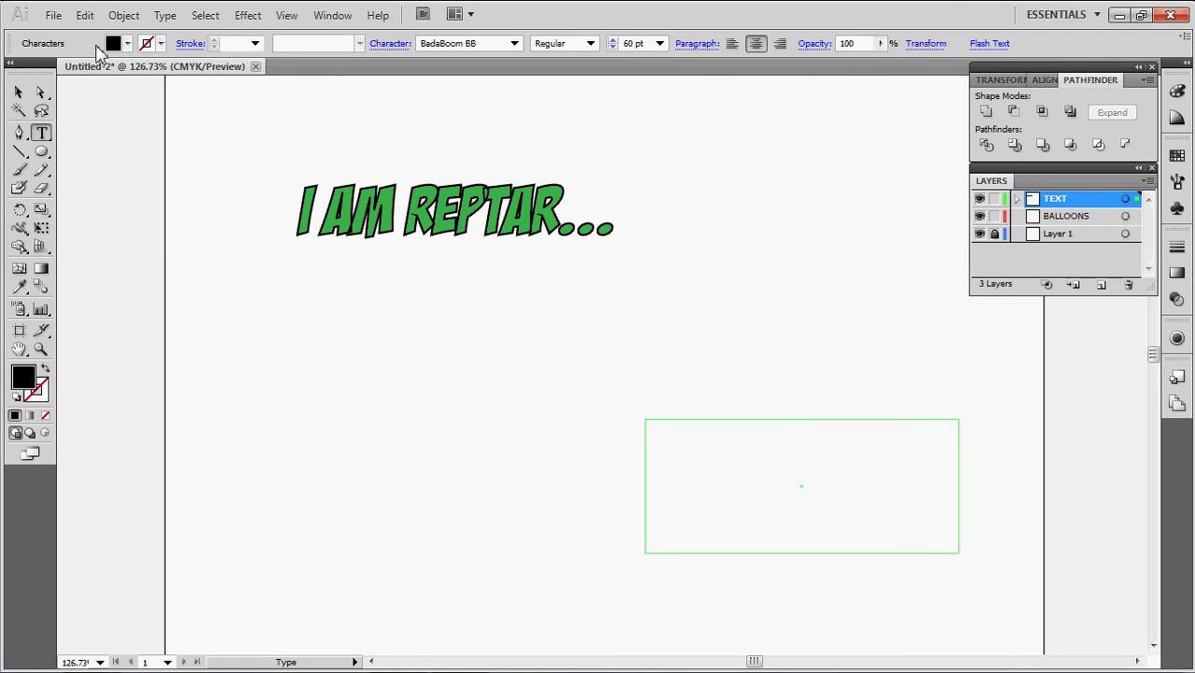
left_click(129, 44)
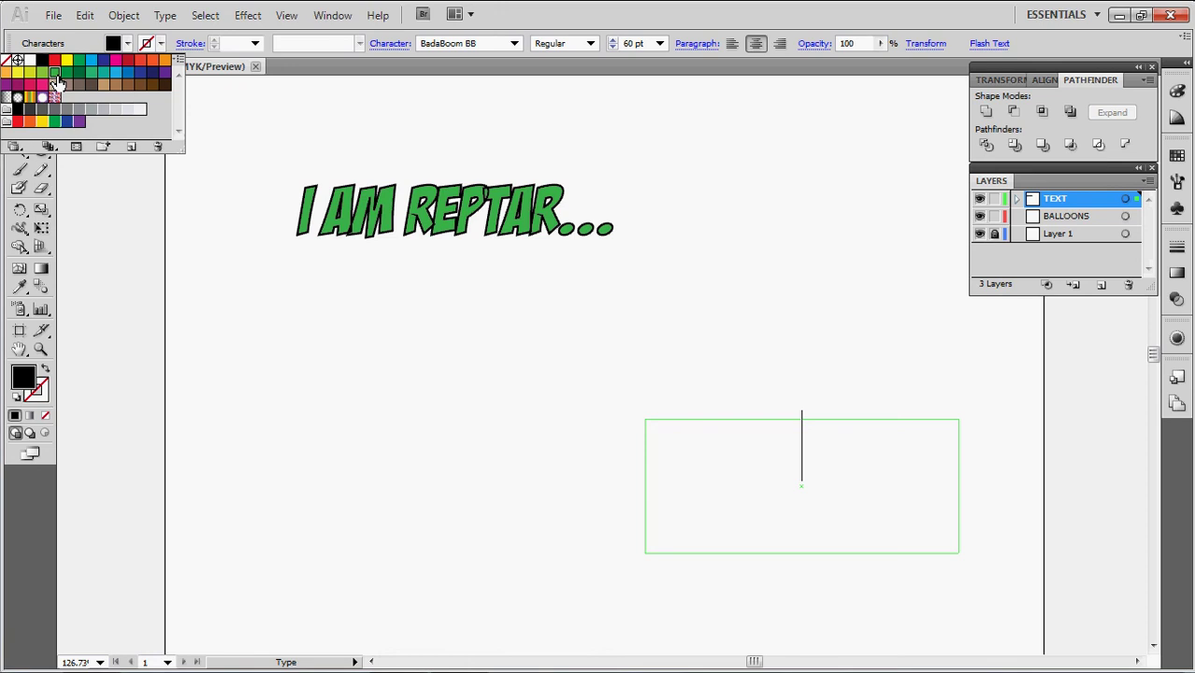
left_click(54, 73)
left_click(161, 47)
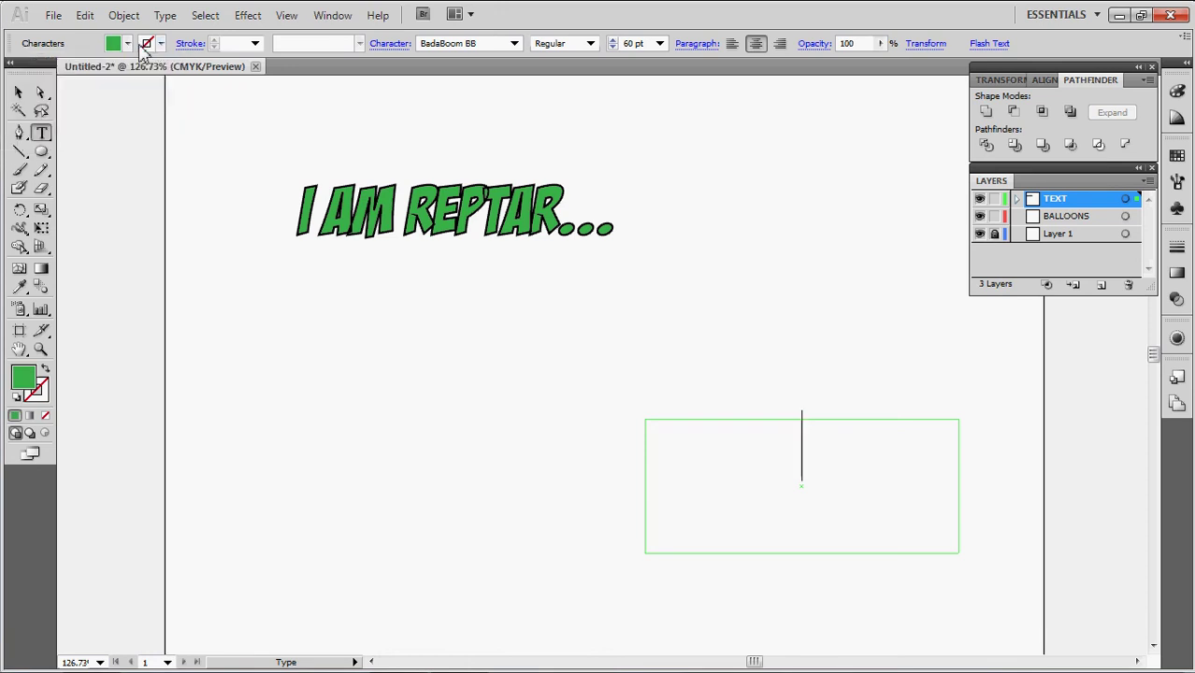
left_click(160, 44)
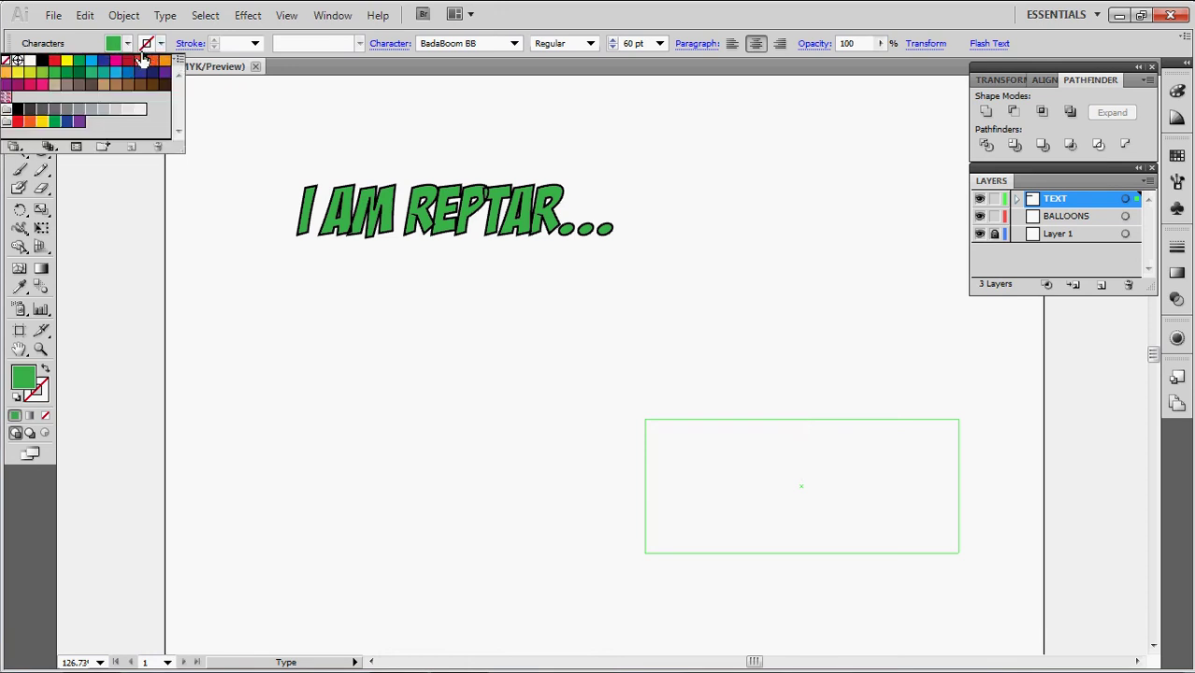
left_click(42, 60)
left_click(214, 41)
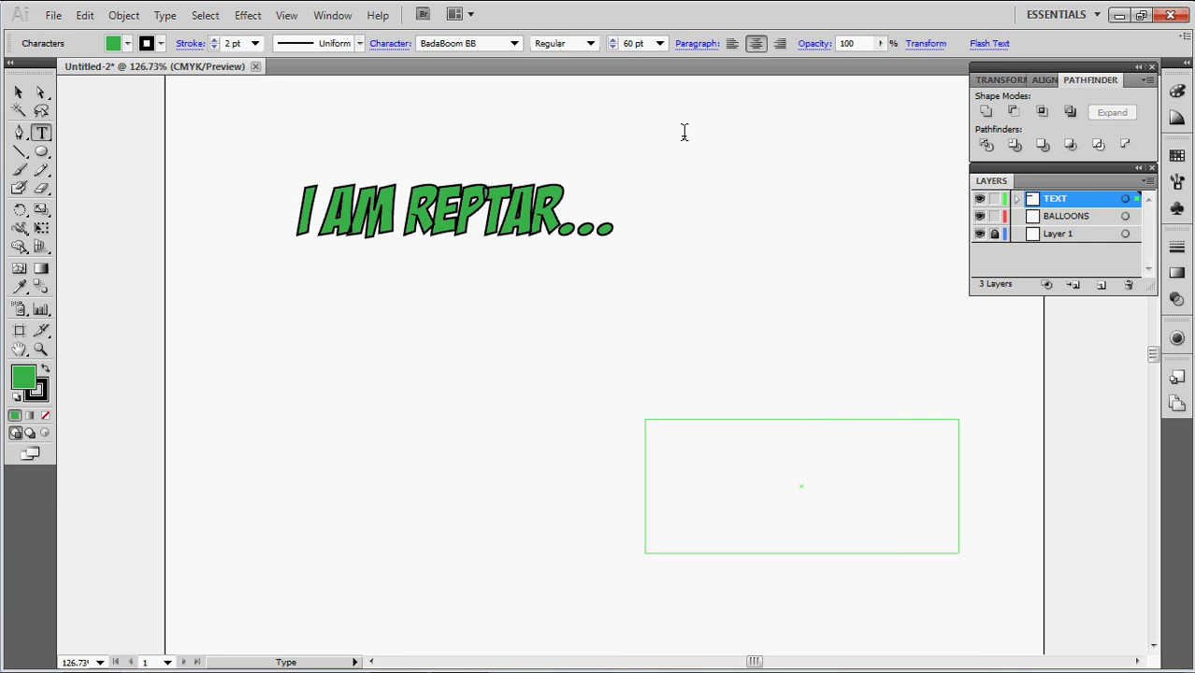
Type the caption 'HEAR ME ROAR!!!', correcting the typo
type("HEA")
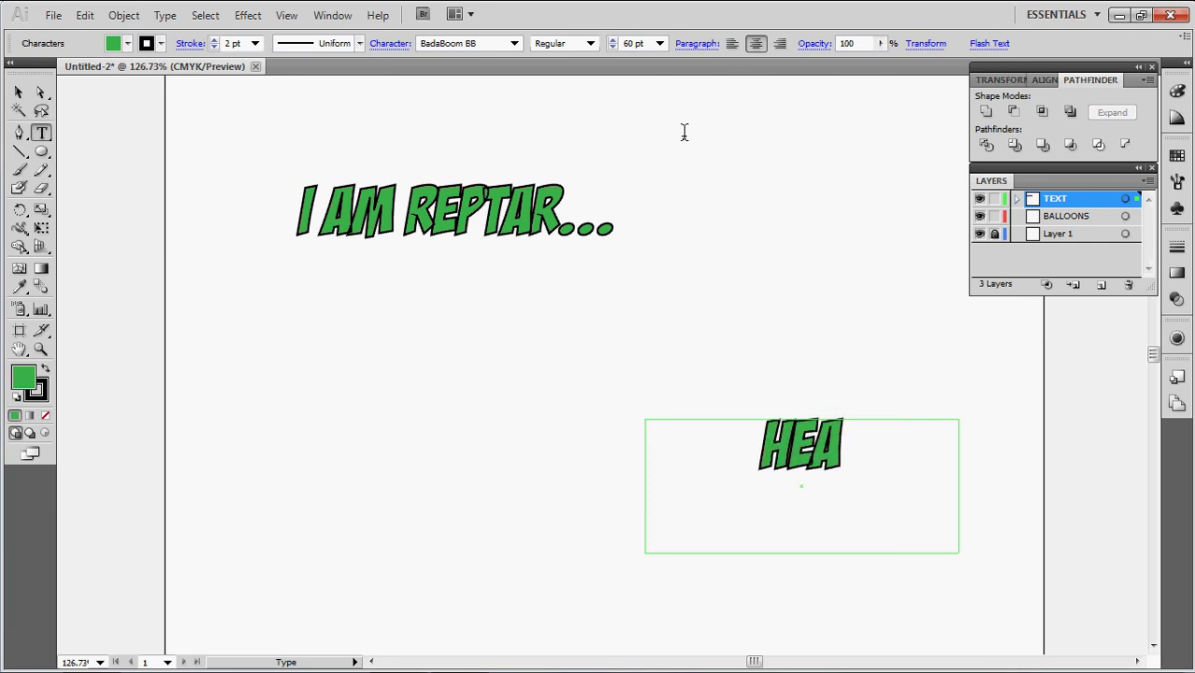
type("R ME ")
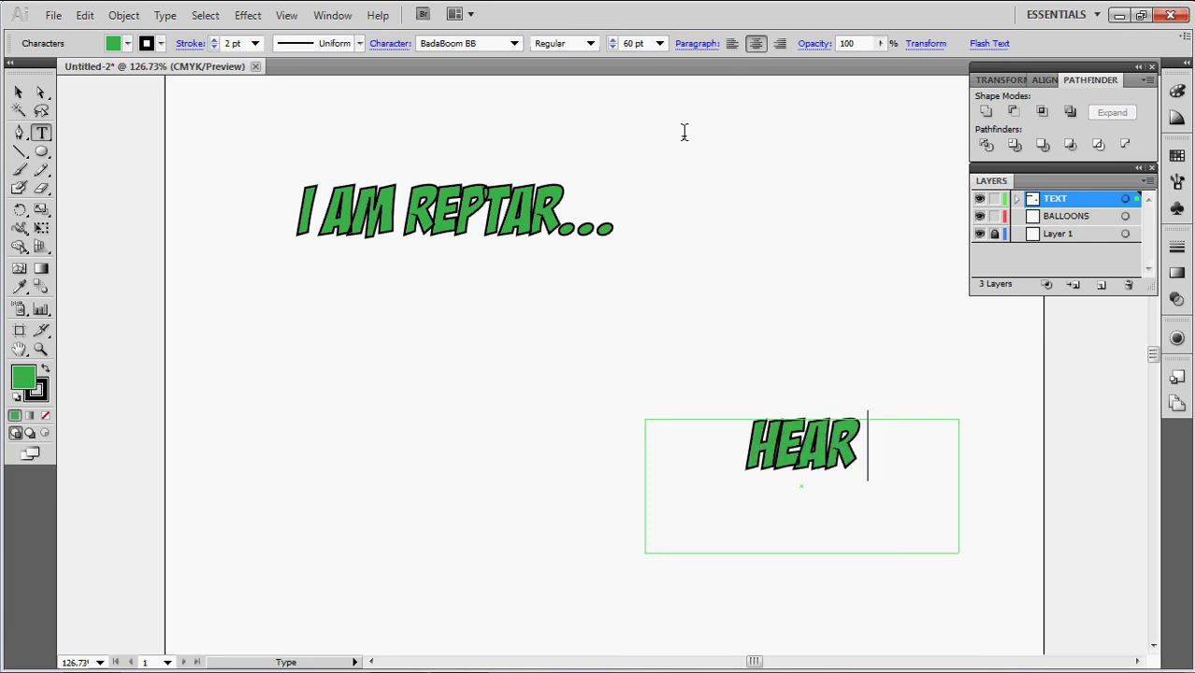
type("RAO")
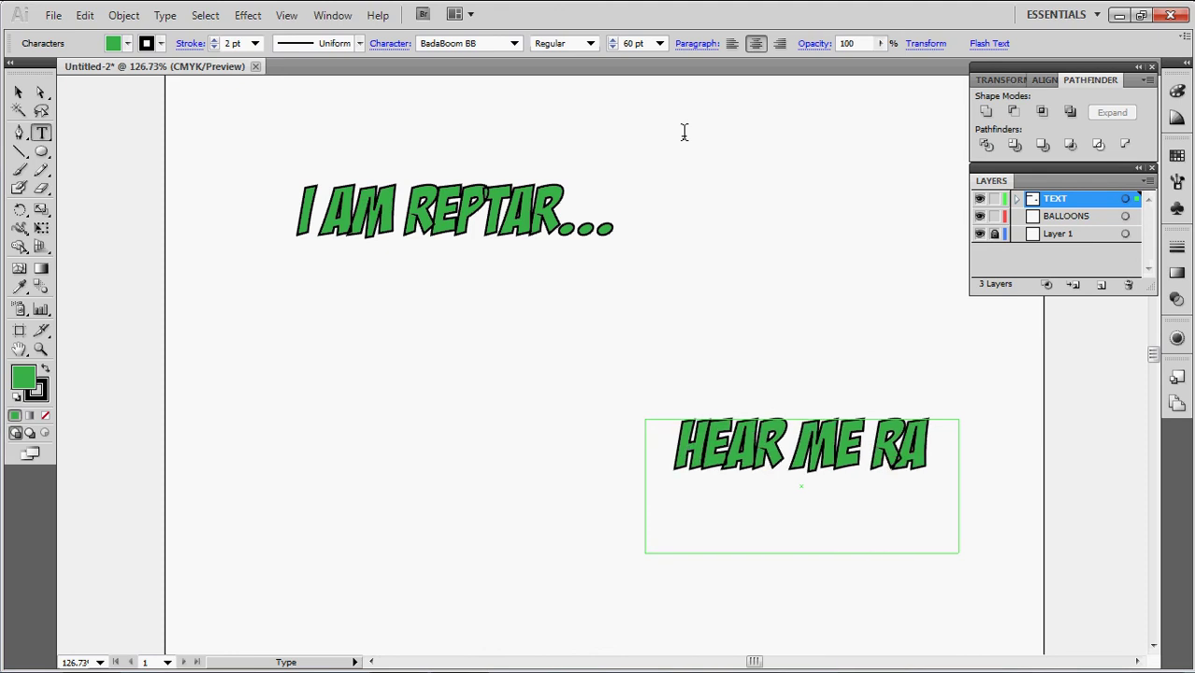
key("BackSpace")
key("BackSpace")
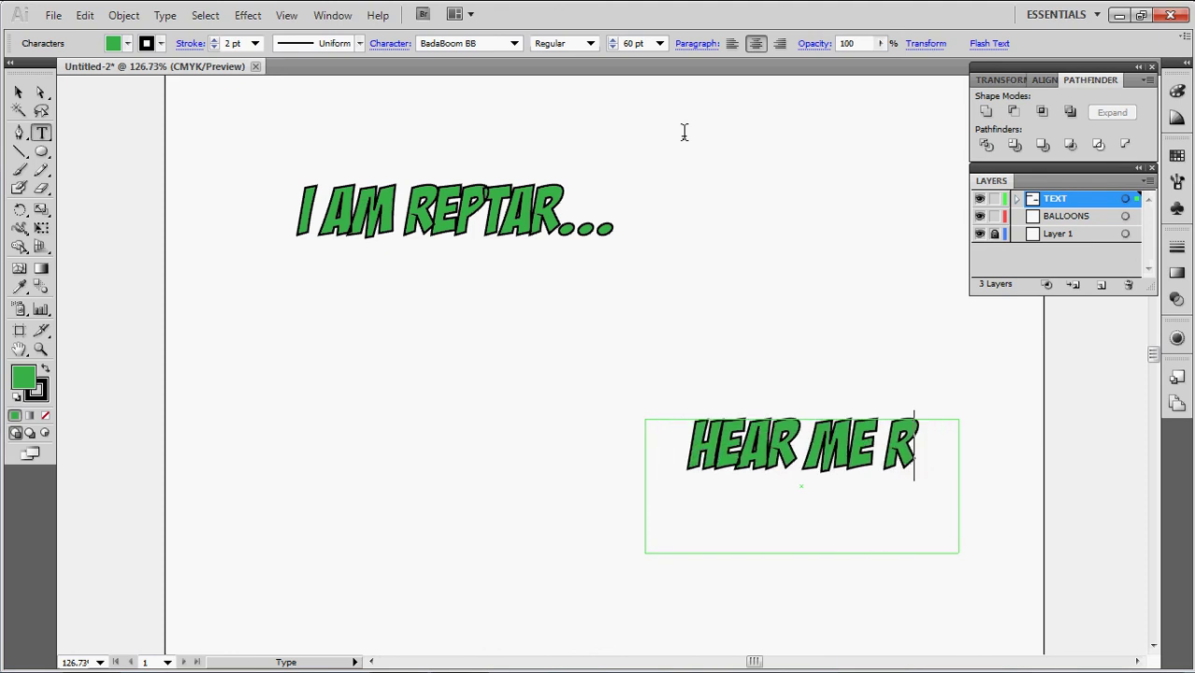
type("OAR")
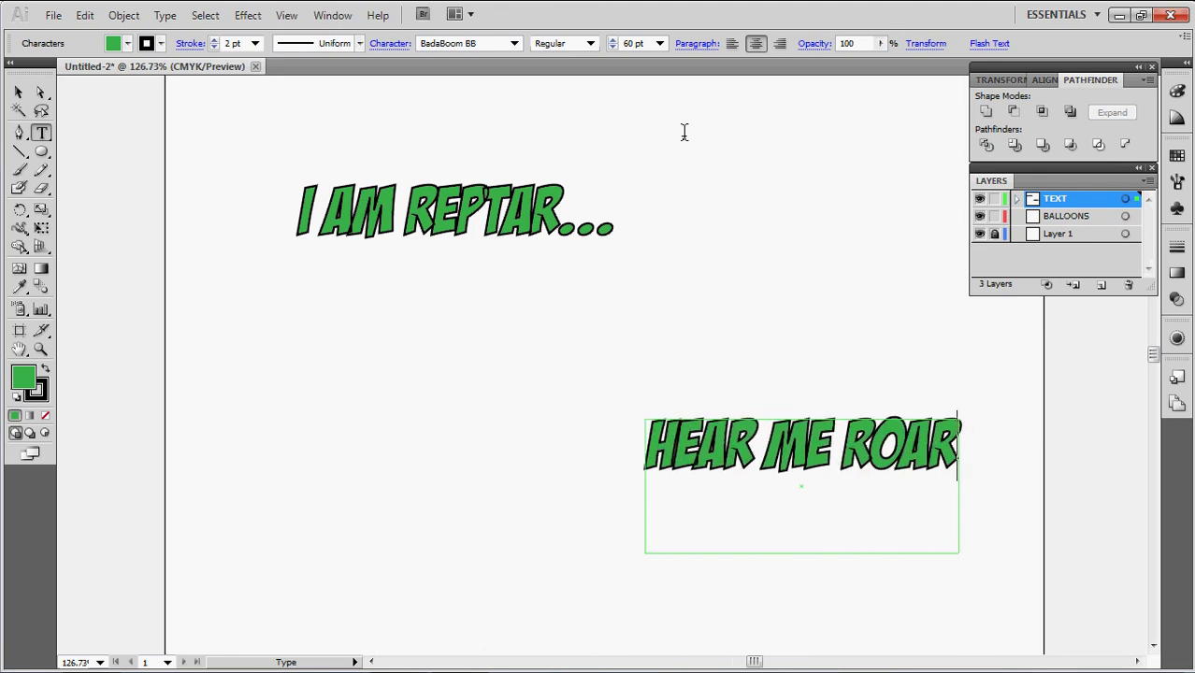
type("!!!")
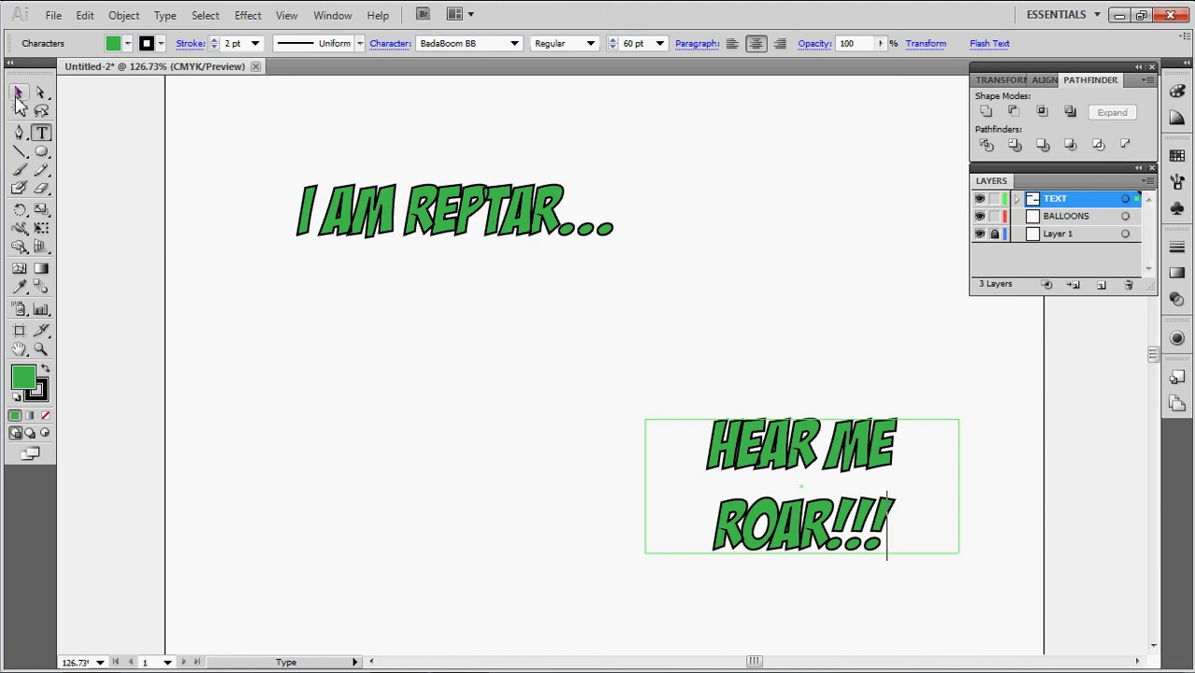
left_click(17, 97)
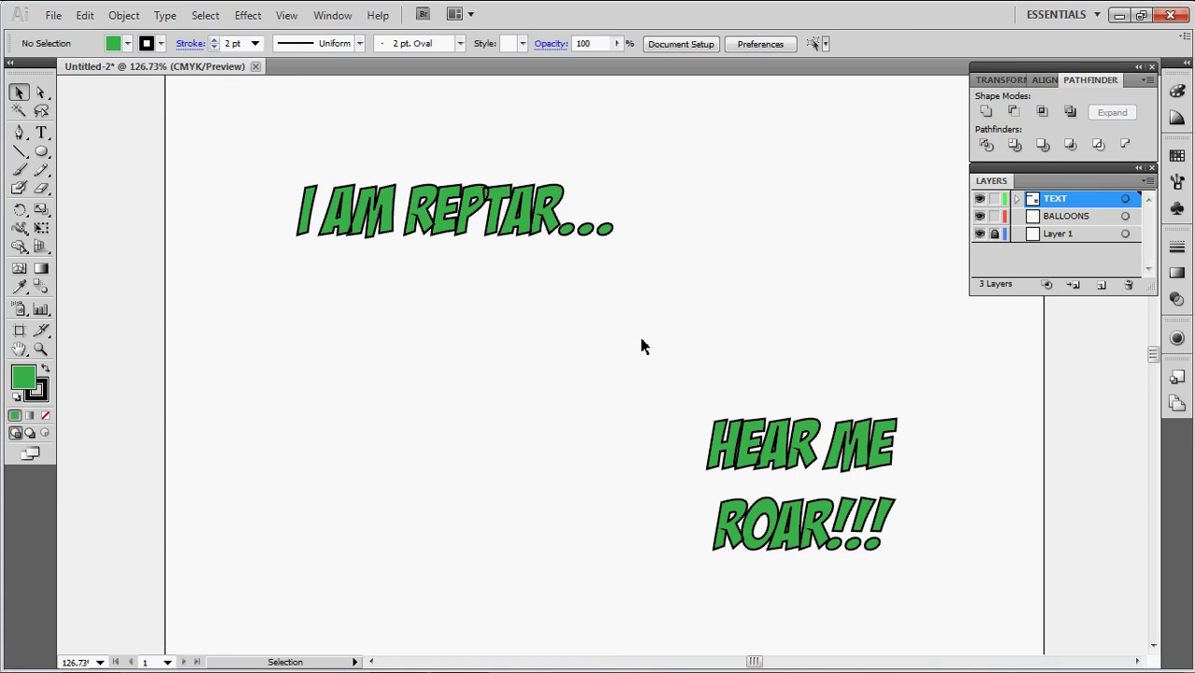
Target the BALLOONS layer with the Ellipse tool, white fill and a 1 pt stroke
left_click(1062, 219)
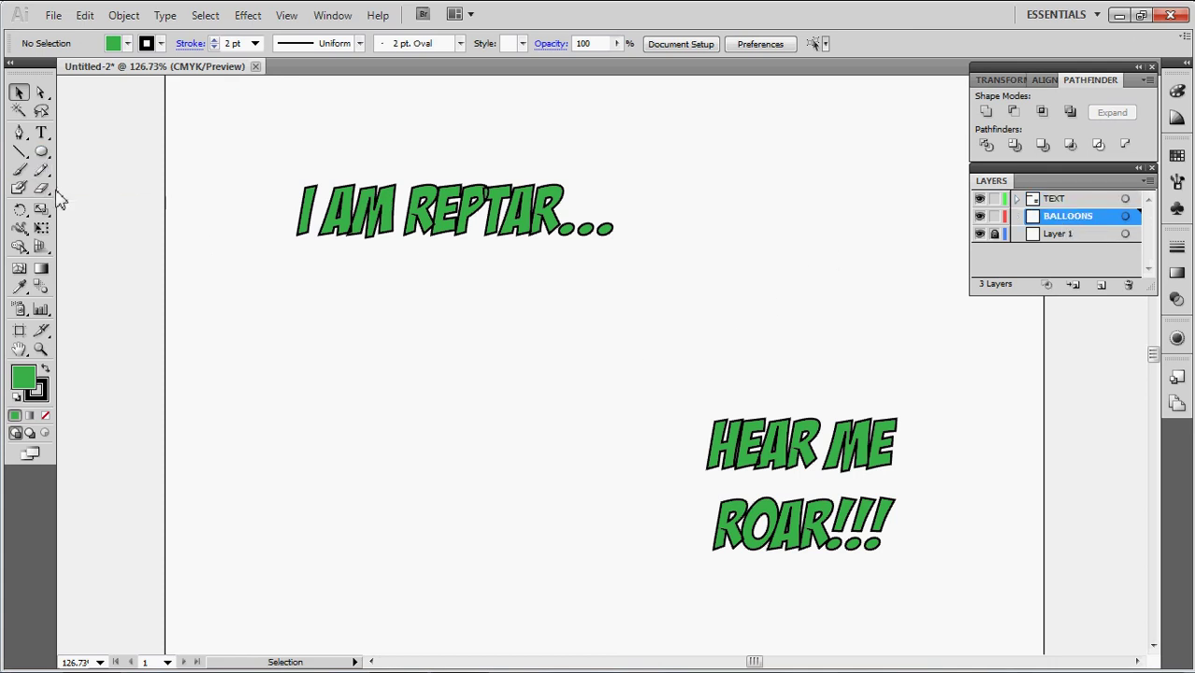
left_click(42, 155)
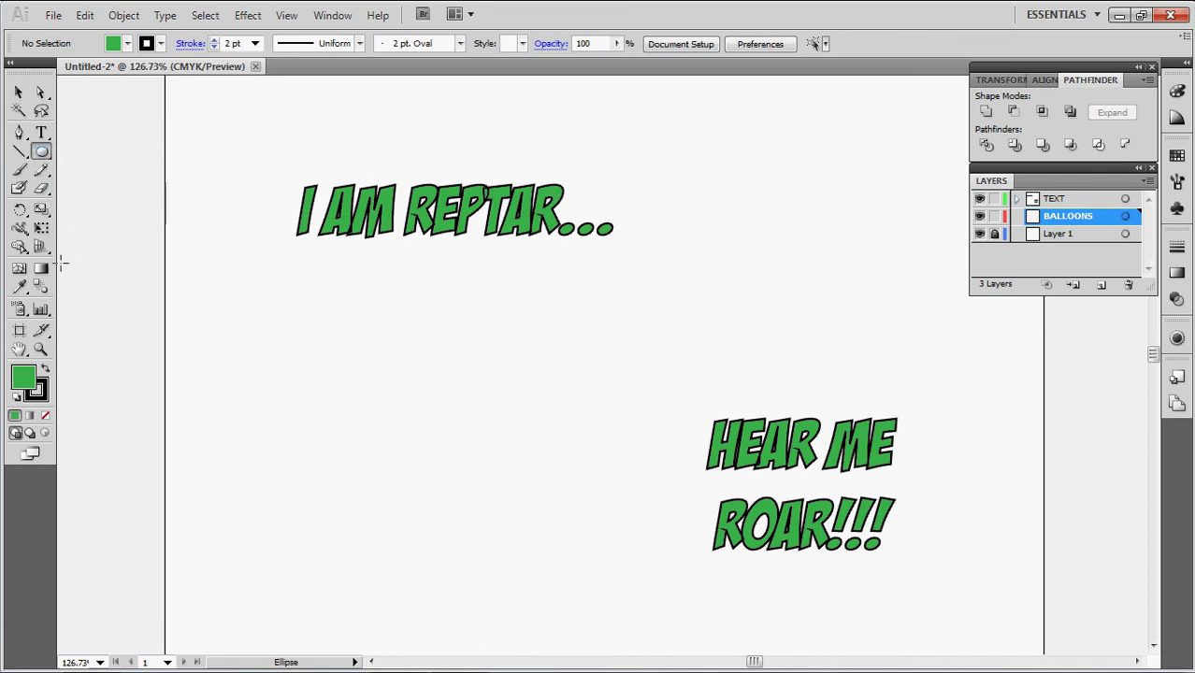
left_click(26, 383)
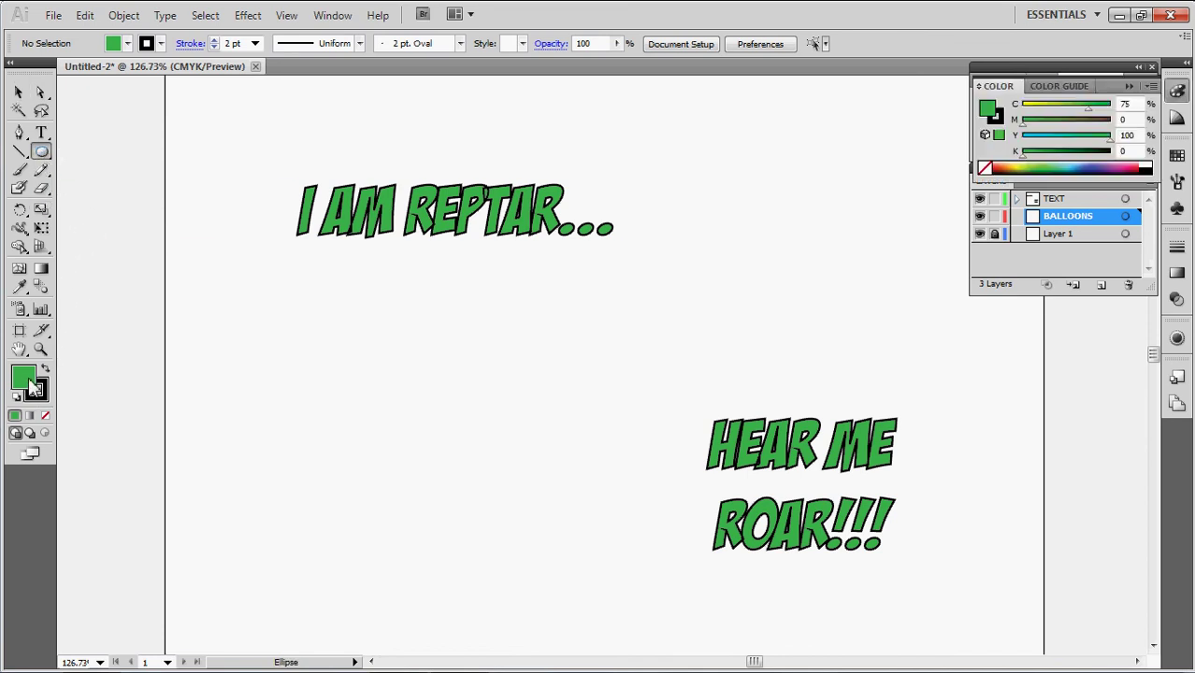
left_click(127, 44)
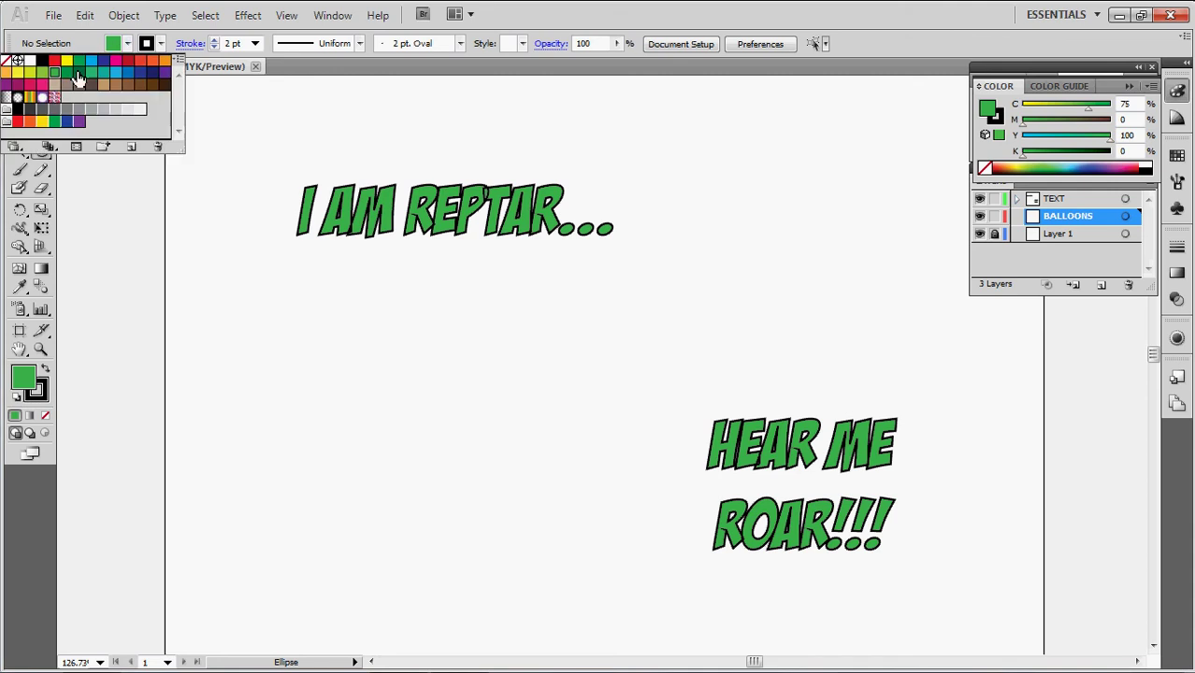
left_click(31, 62)
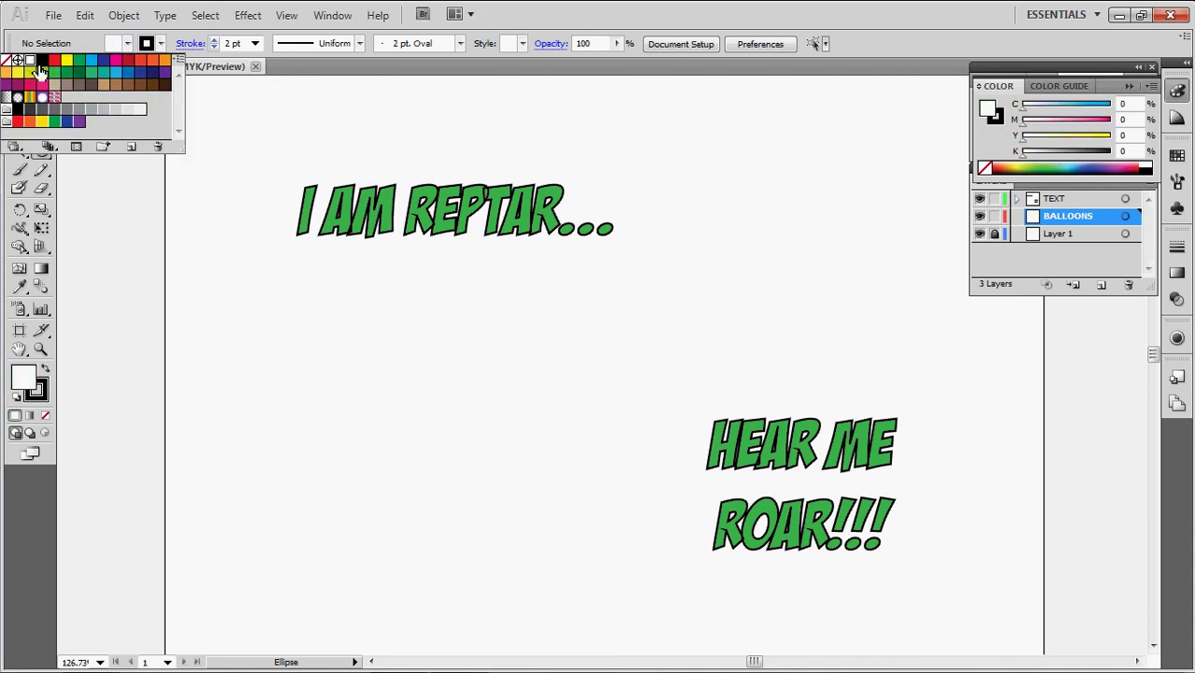
left_click(161, 45)
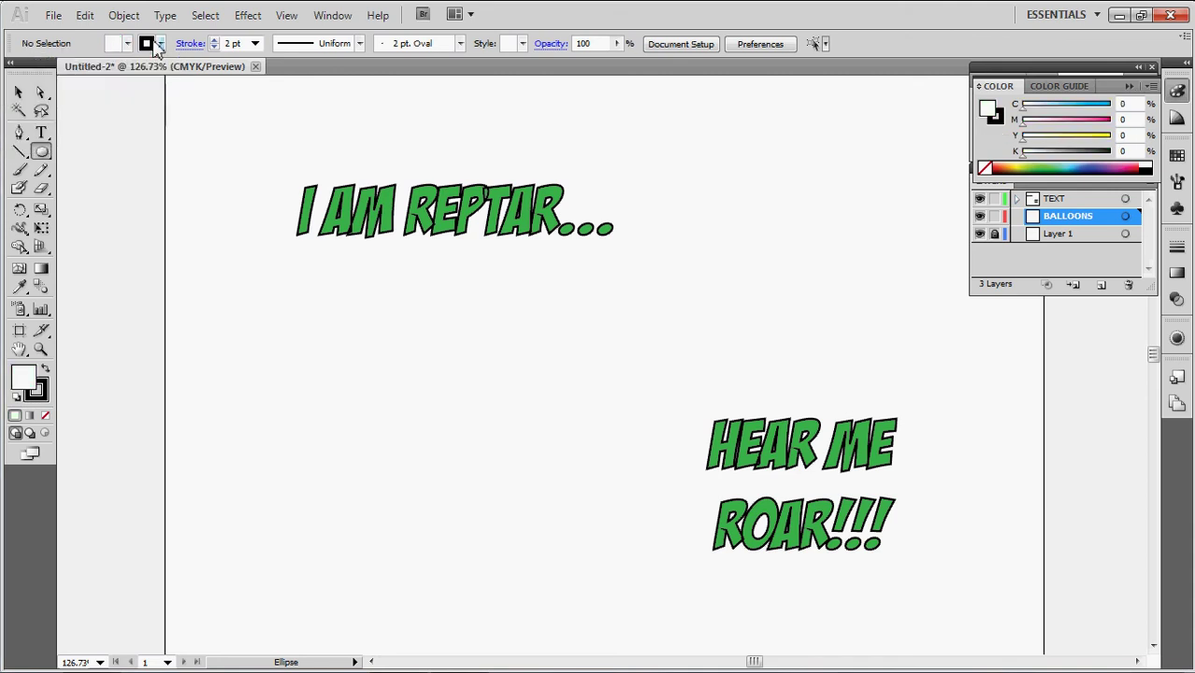
left_click(214, 47)
Draw a 4.11 × 1.05 in ellipse around I AM REPTAR... with a 5 pt black stroke
left_click_drag(474, 213, 295, 174)
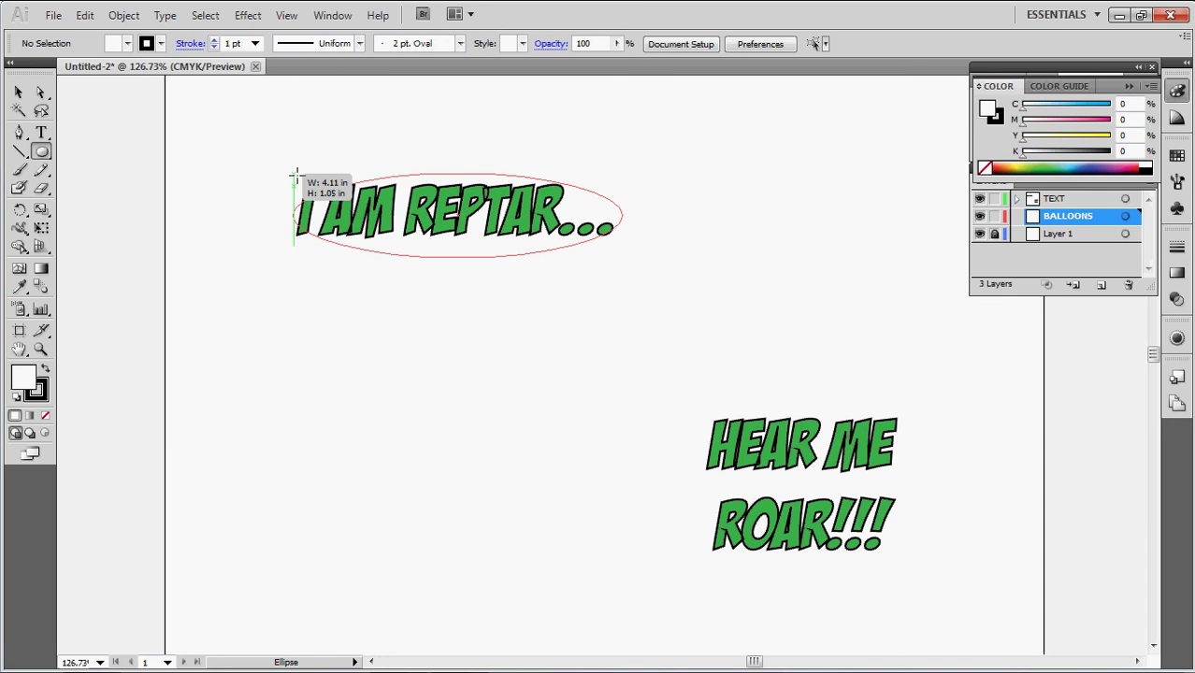
left_click_drag(294, 174, 295, 174)
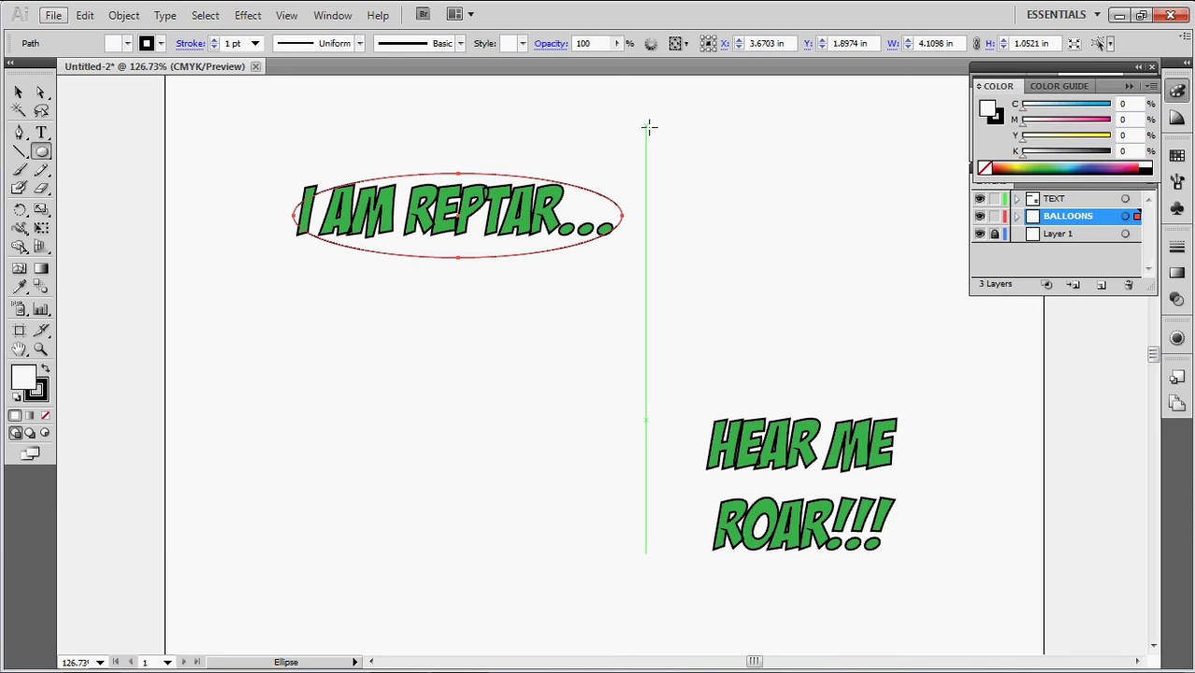
left_click(214, 47)
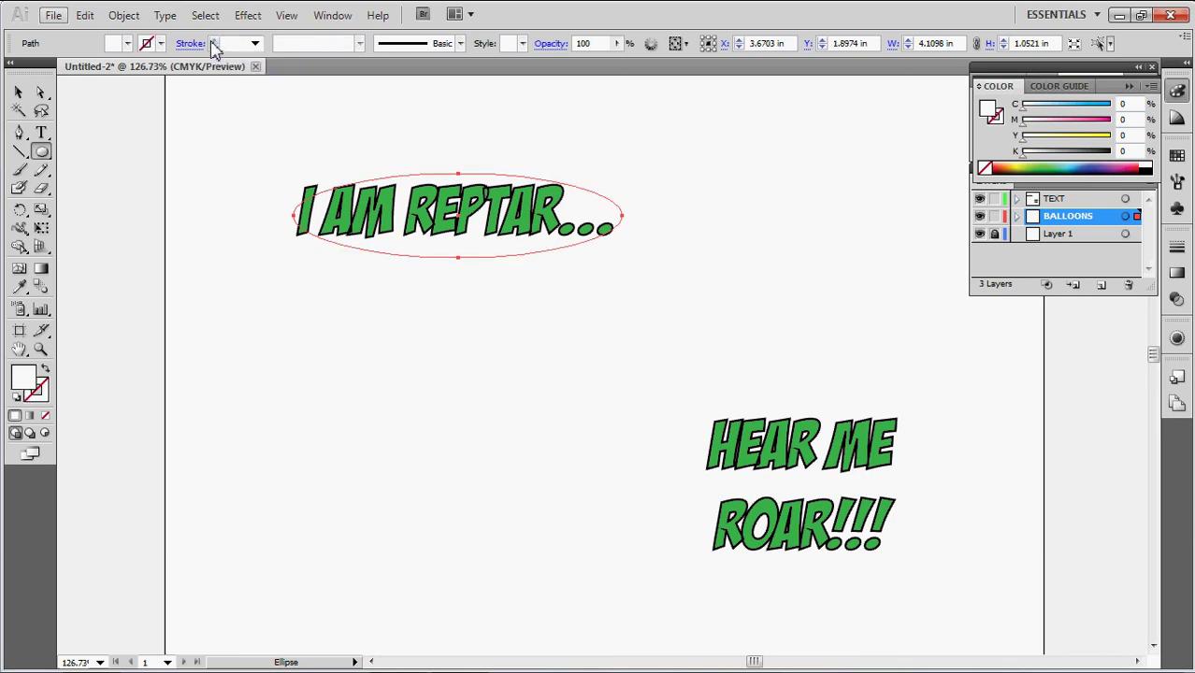
left_click(161, 44)
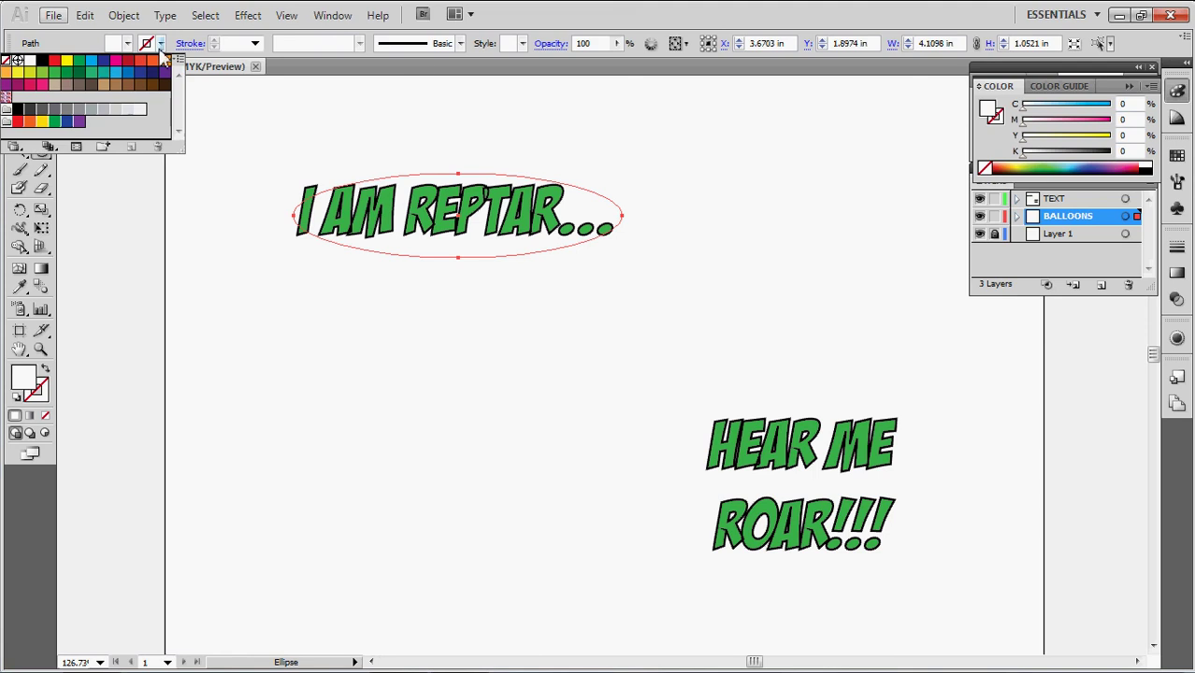
left_click(42, 60)
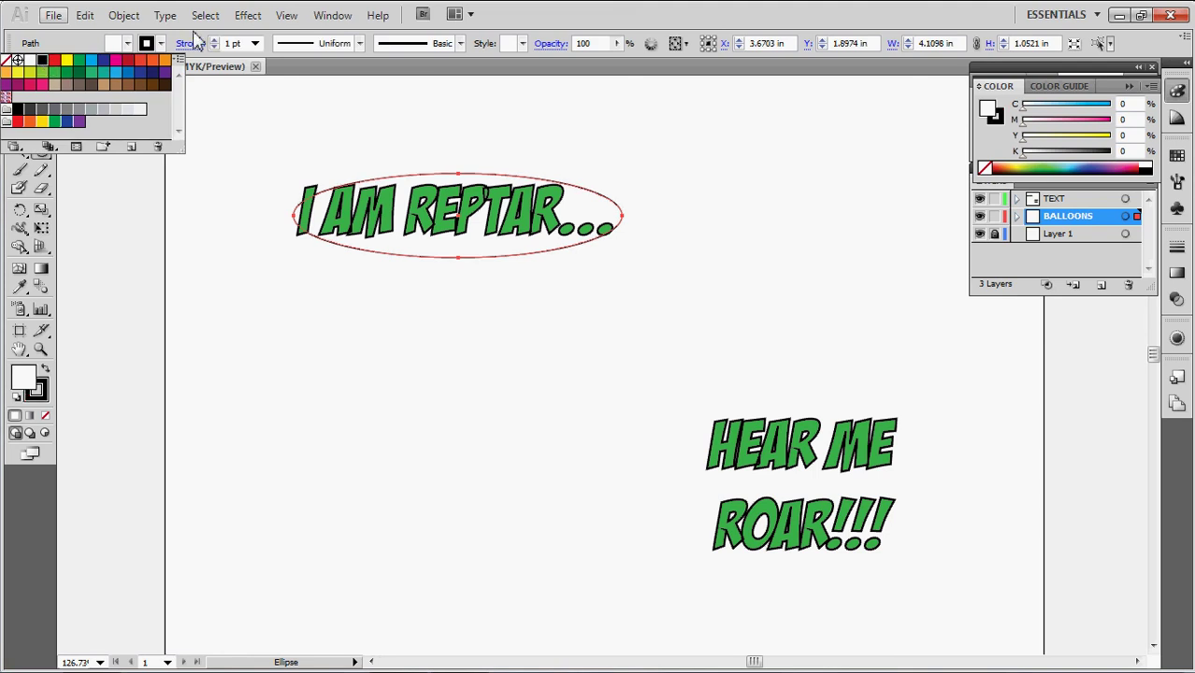
left_click(215, 41)
left_click(215, 41)
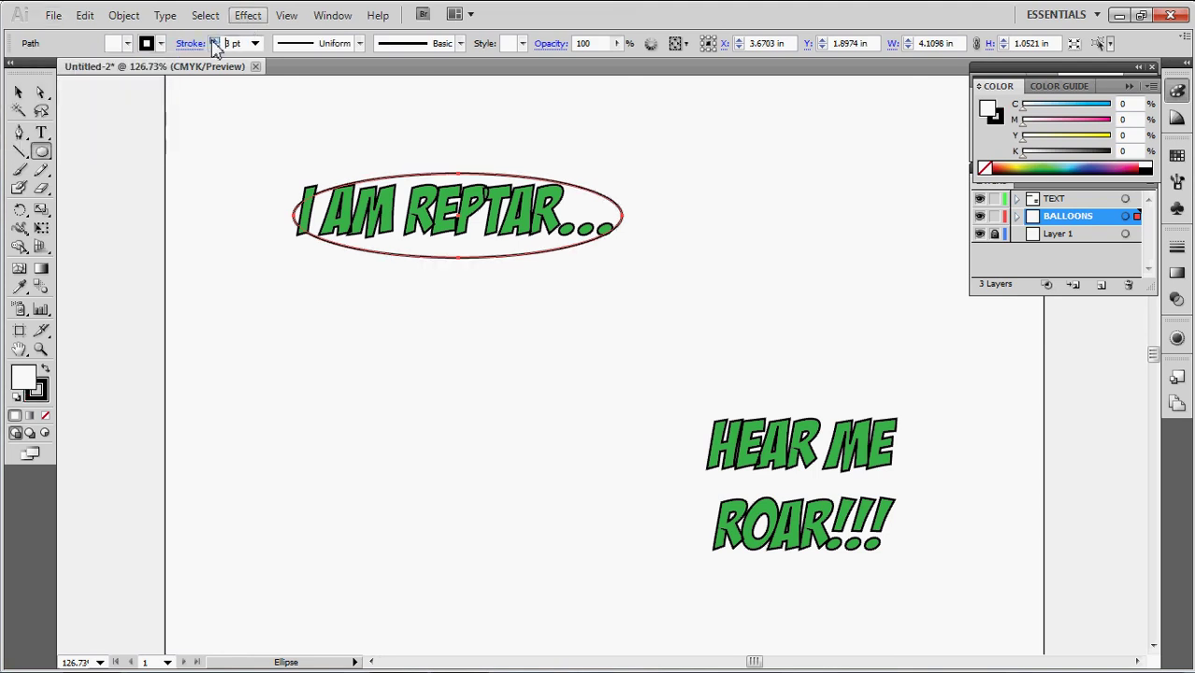
left_click(214, 41)
left_click(214, 41)
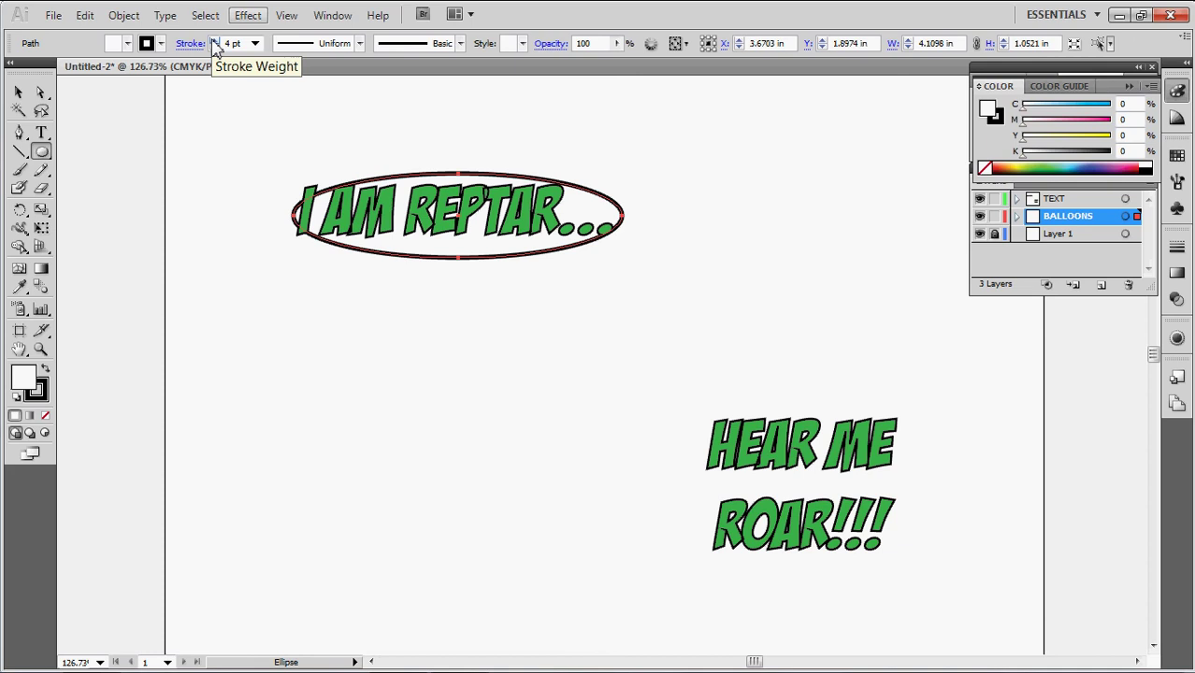
left_click(214, 41)
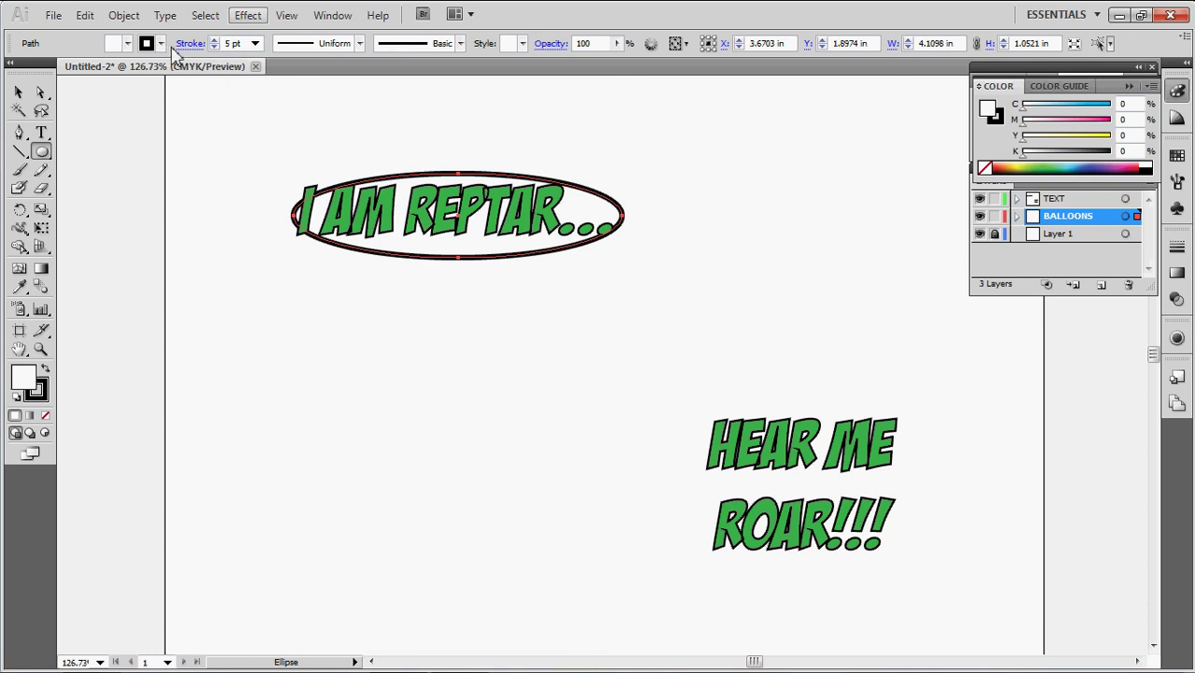
left_click(124, 44)
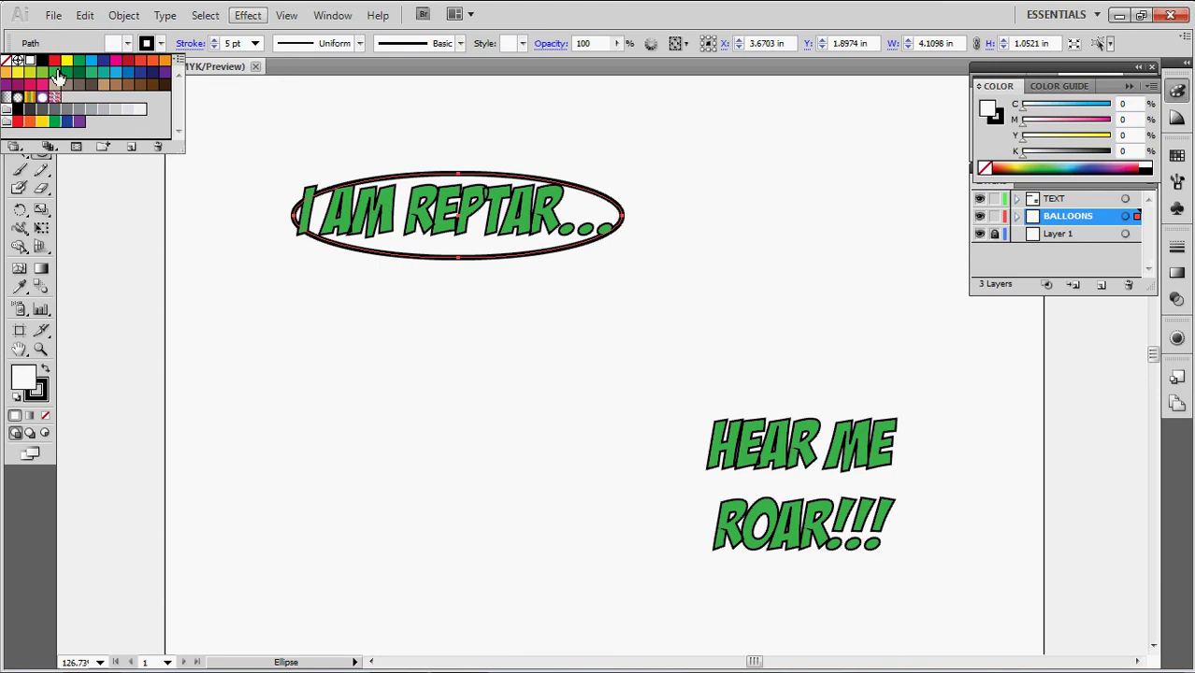
Fill the balloon red and draw a second red ellipse around HEAR ME ROAR!!!
left_click(55, 61)
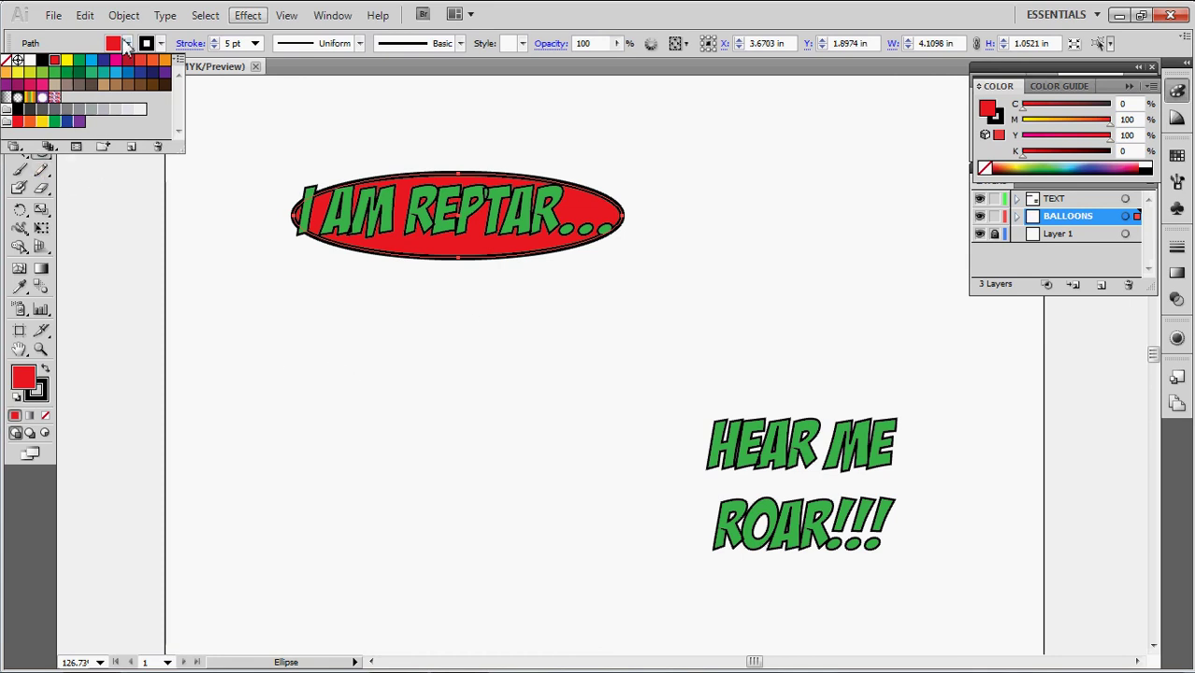
left_click(128, 44)
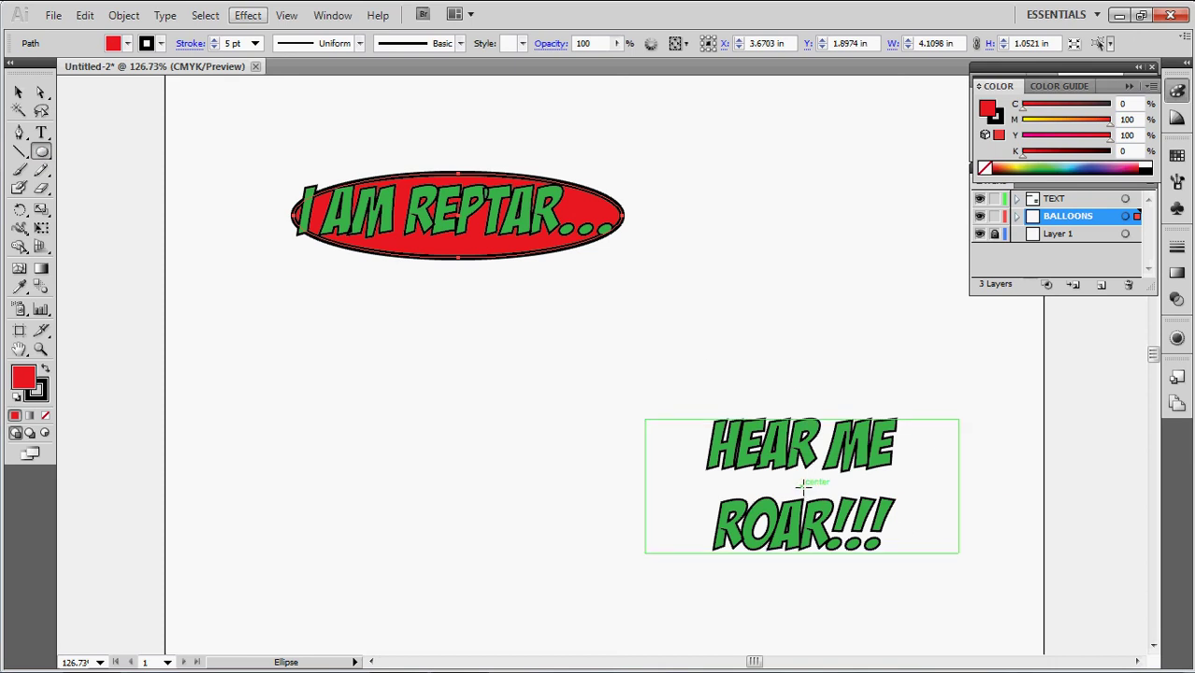
left_click_drag(802, 485, 684, 427)
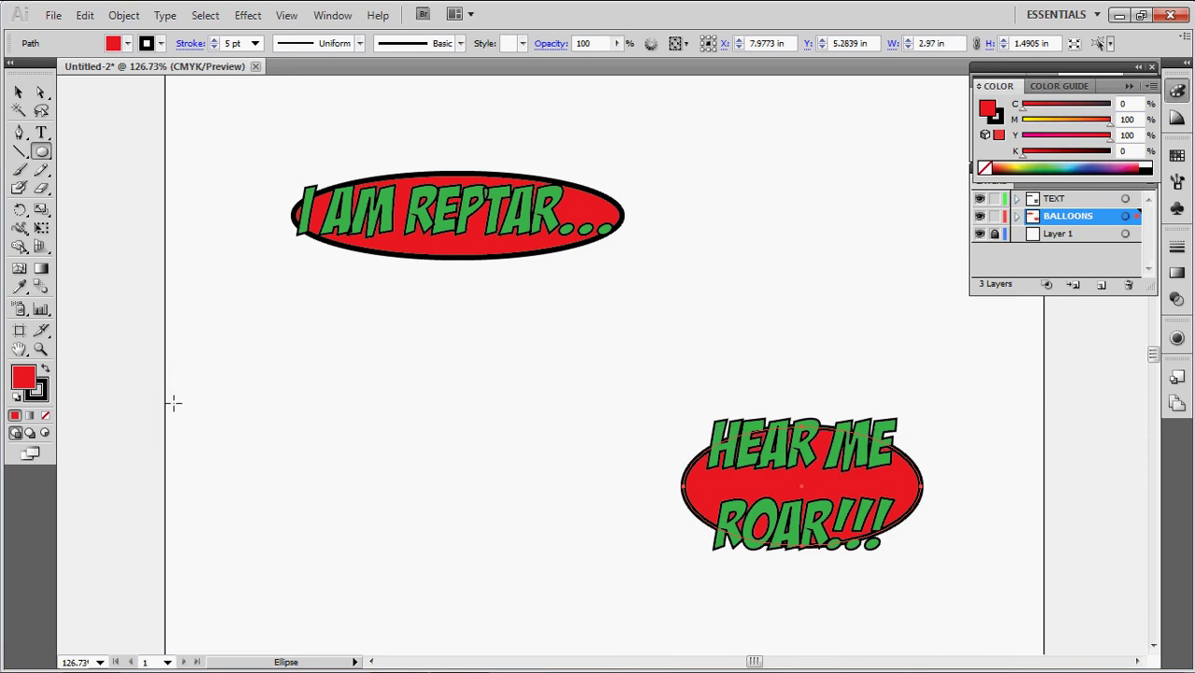
key("v")
left_click(281, 386)
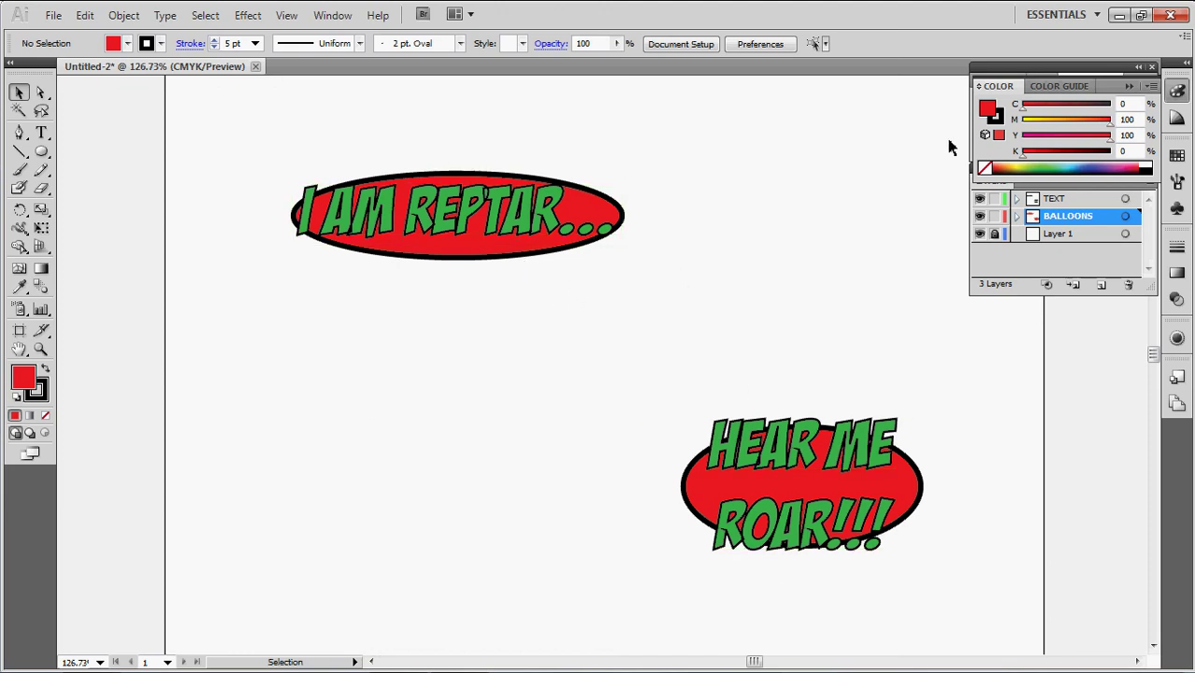
Pull each balloon's left and right anchors inward so the green lettering overhangs them
left_click(43, 94)
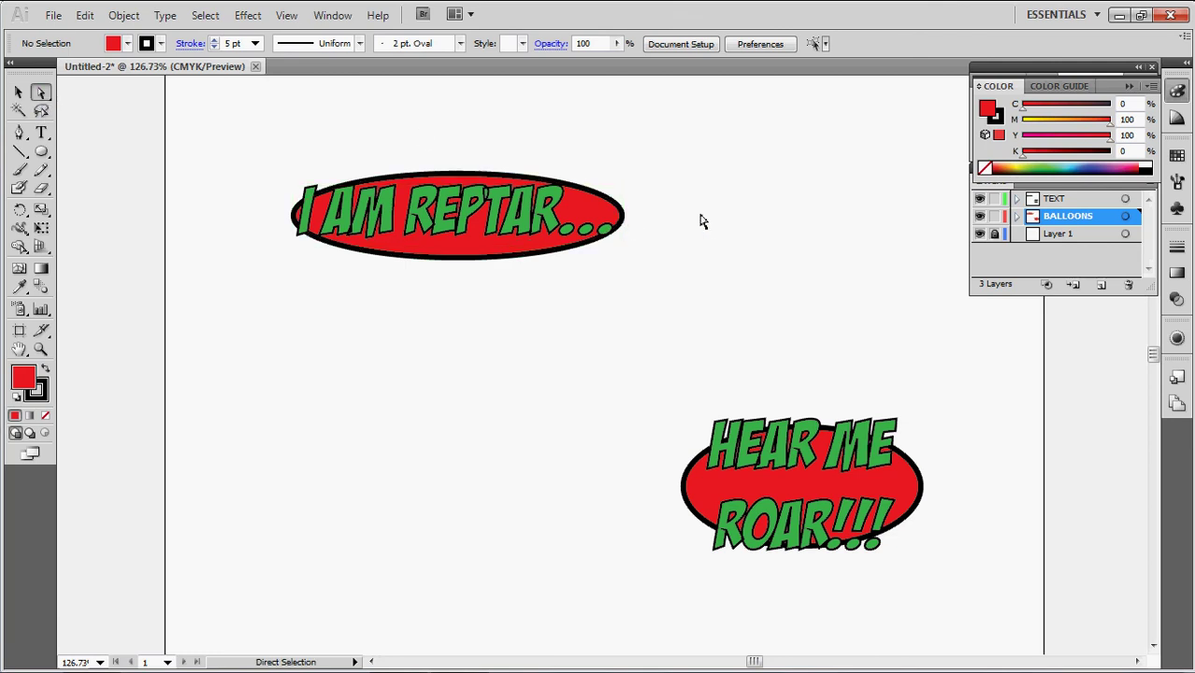
left_click(994, 202)
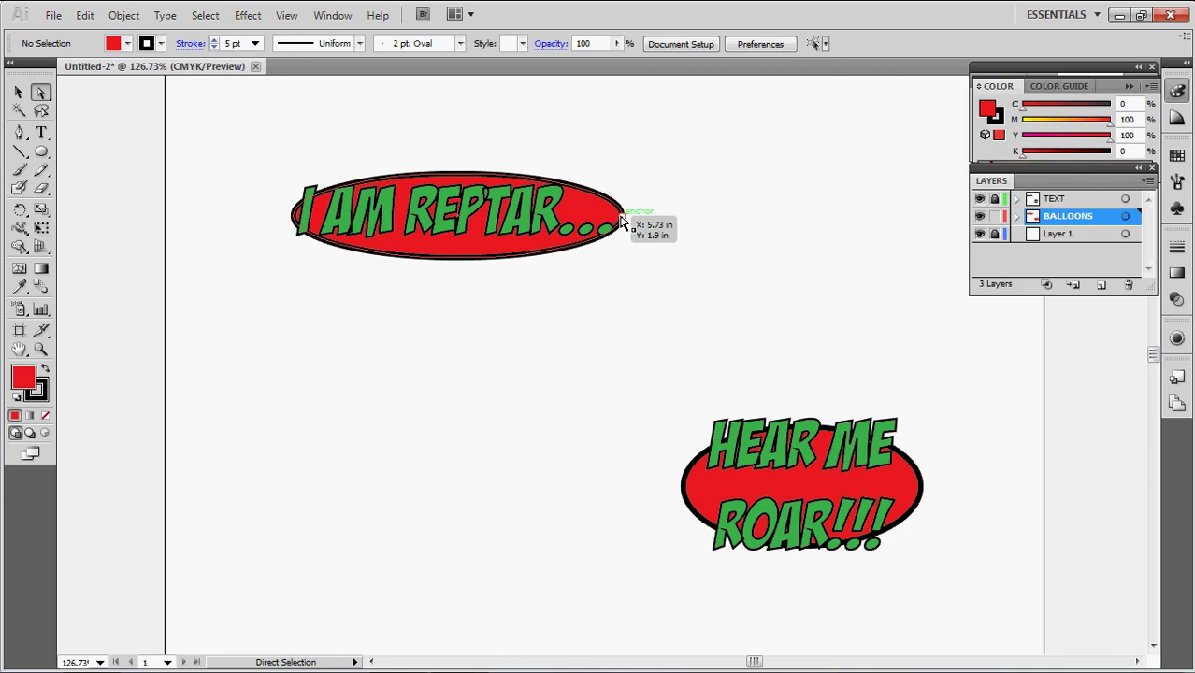
left_click_drag(622, 221, 592, 221)
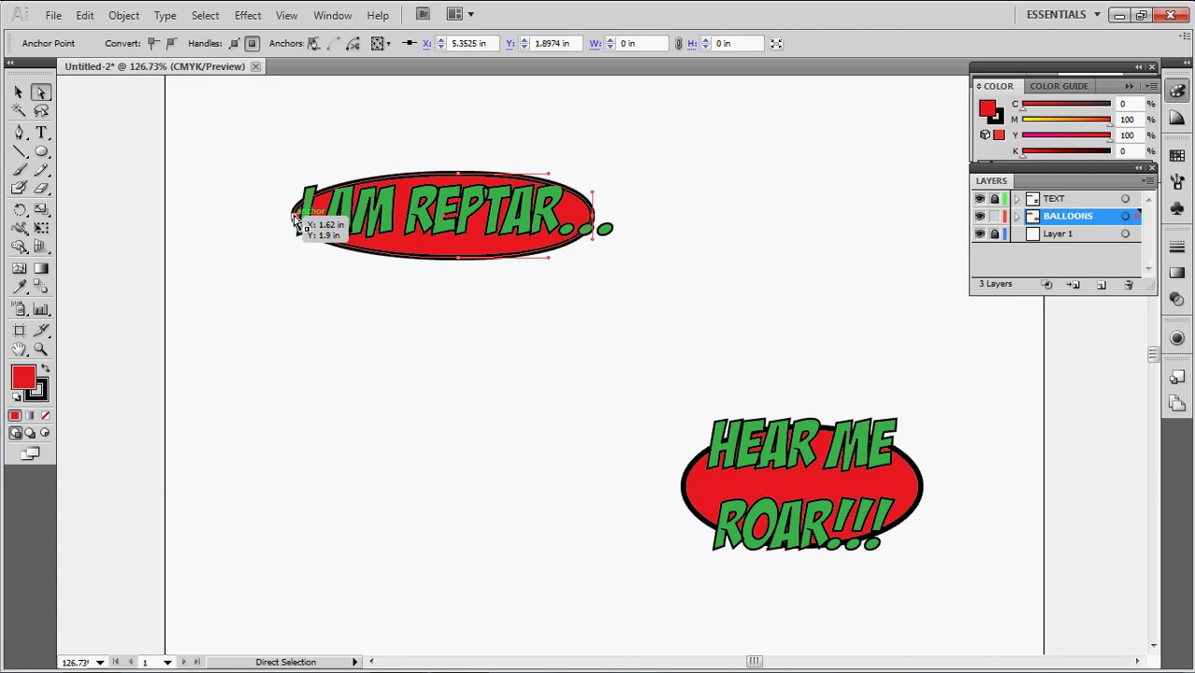
left_click_drag(293, 218, 314, 225)
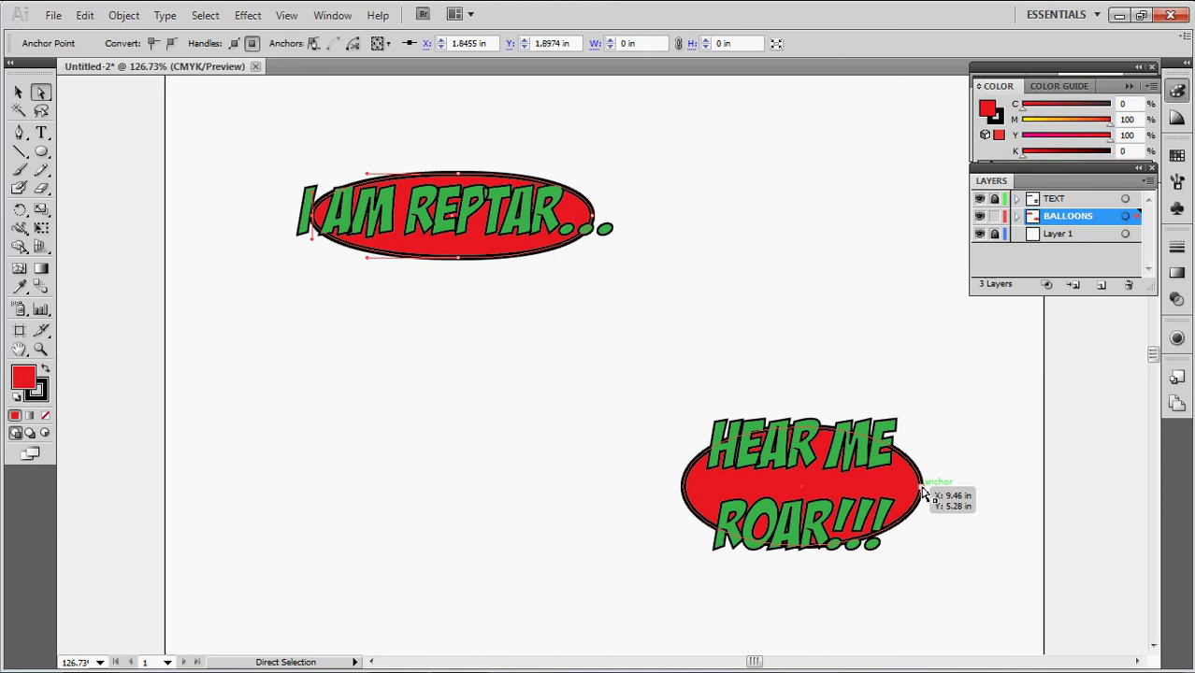
left_click_drag(923, 494, 903, 492)
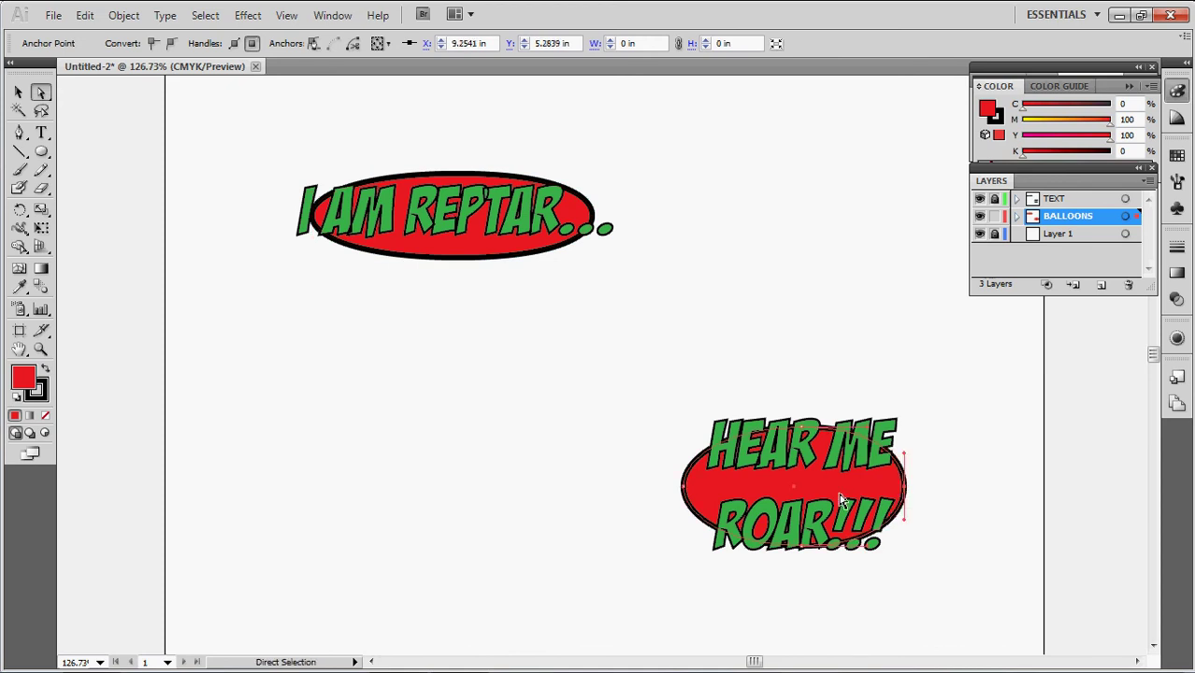
left_click_drag(683, 494, 701, 495)
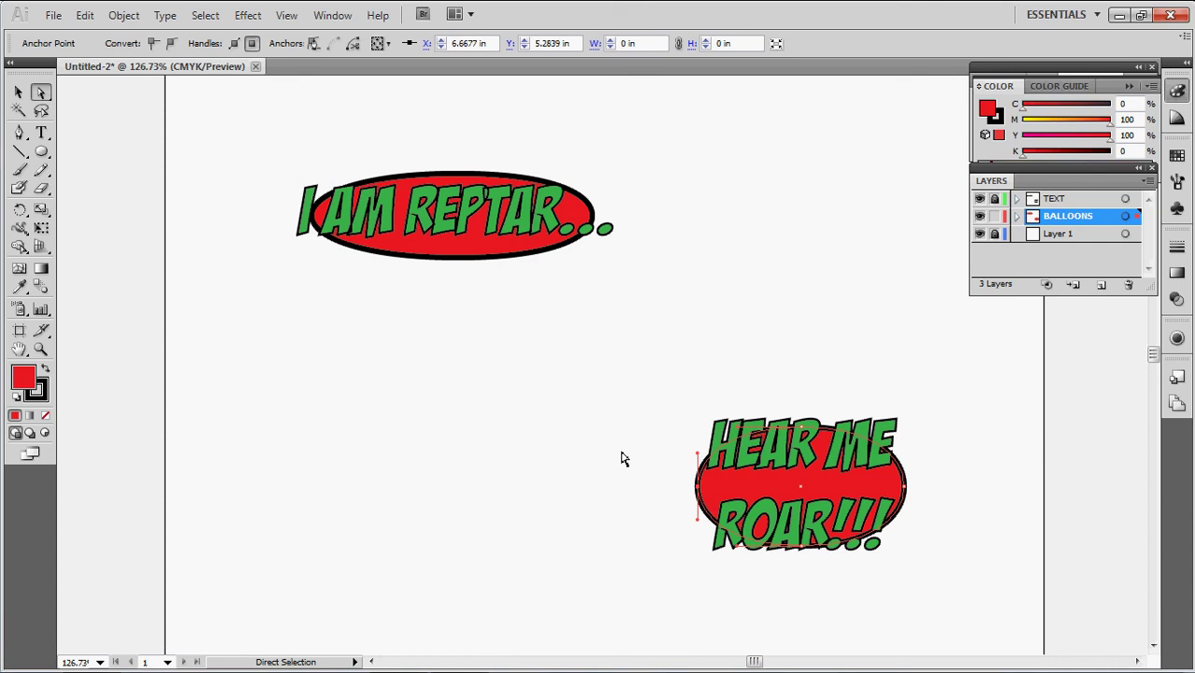
left_click(566, 434)
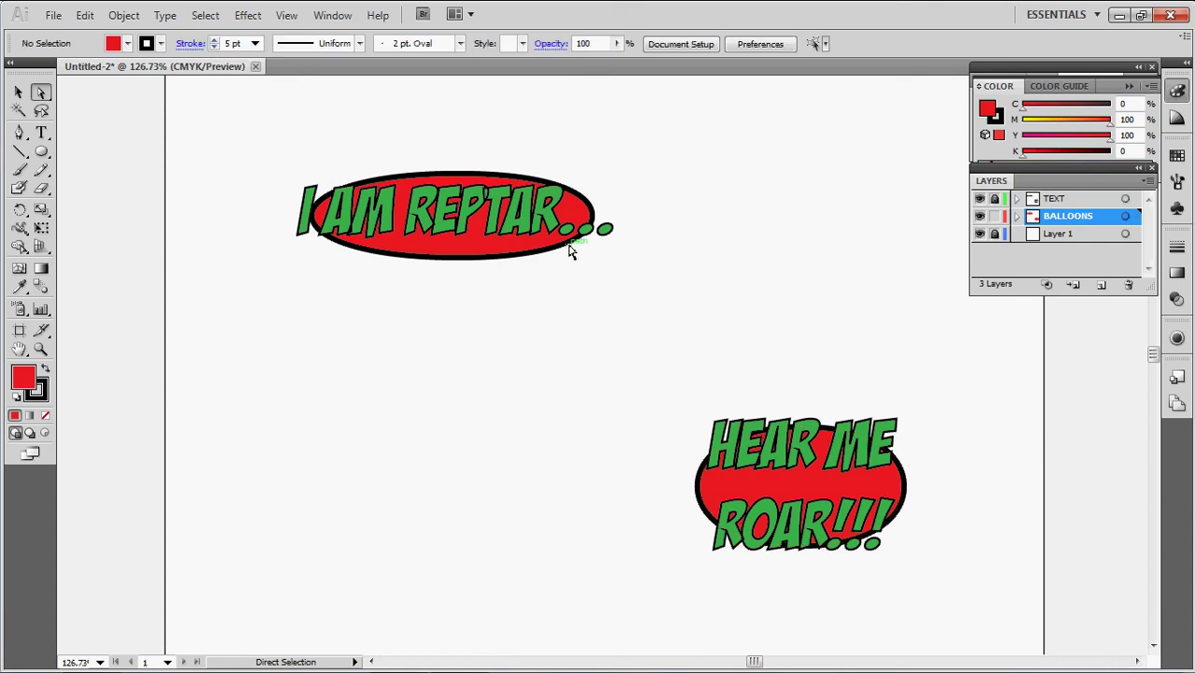
left_click(18, 132)
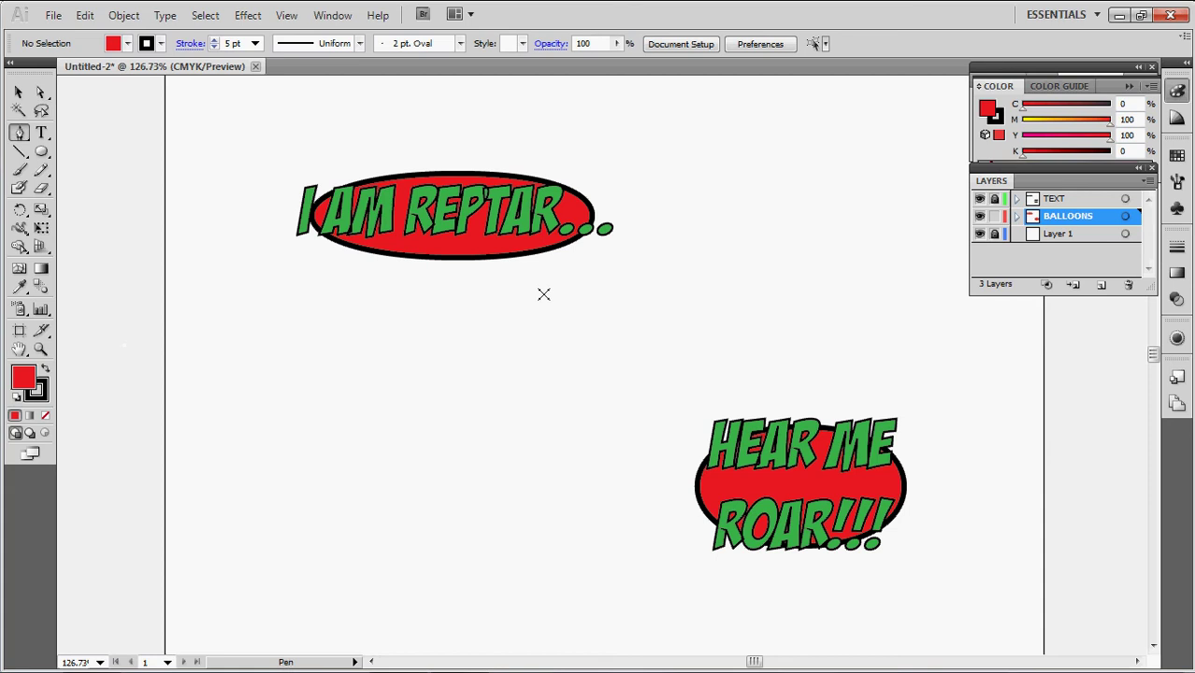
Draw a closed four-point connector bar linking the I AM REPTAR and HEAR ME ROAR!!! balloons
left_click(523, 245)
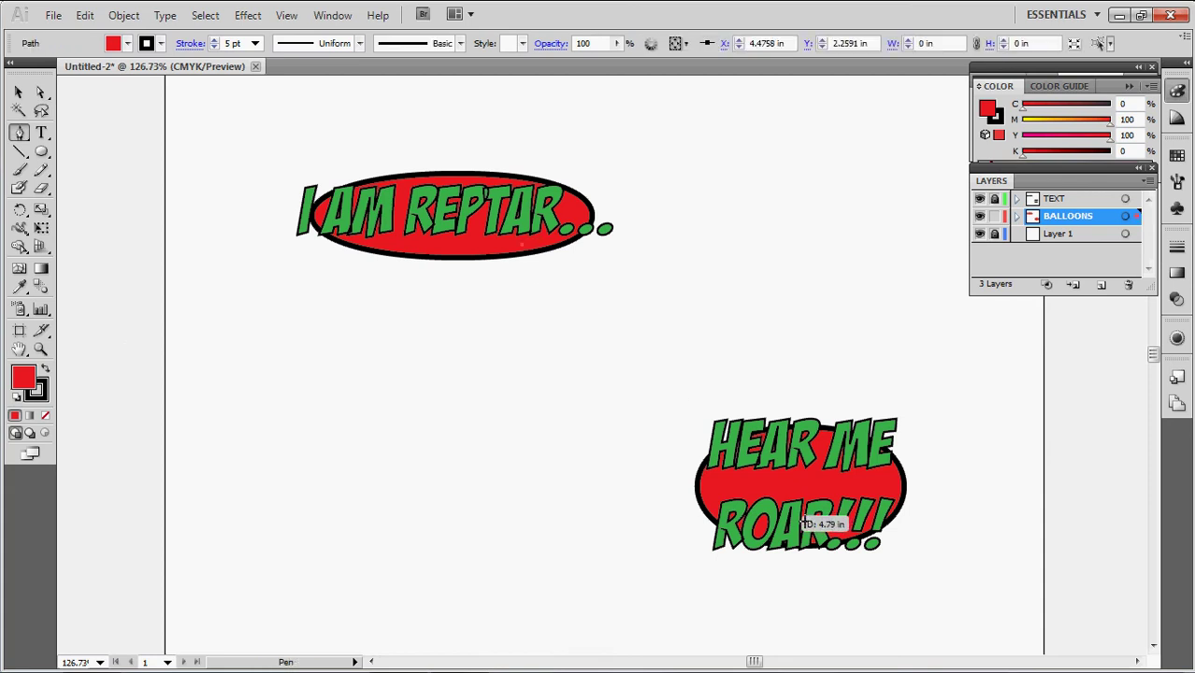
left_click(741, 481)
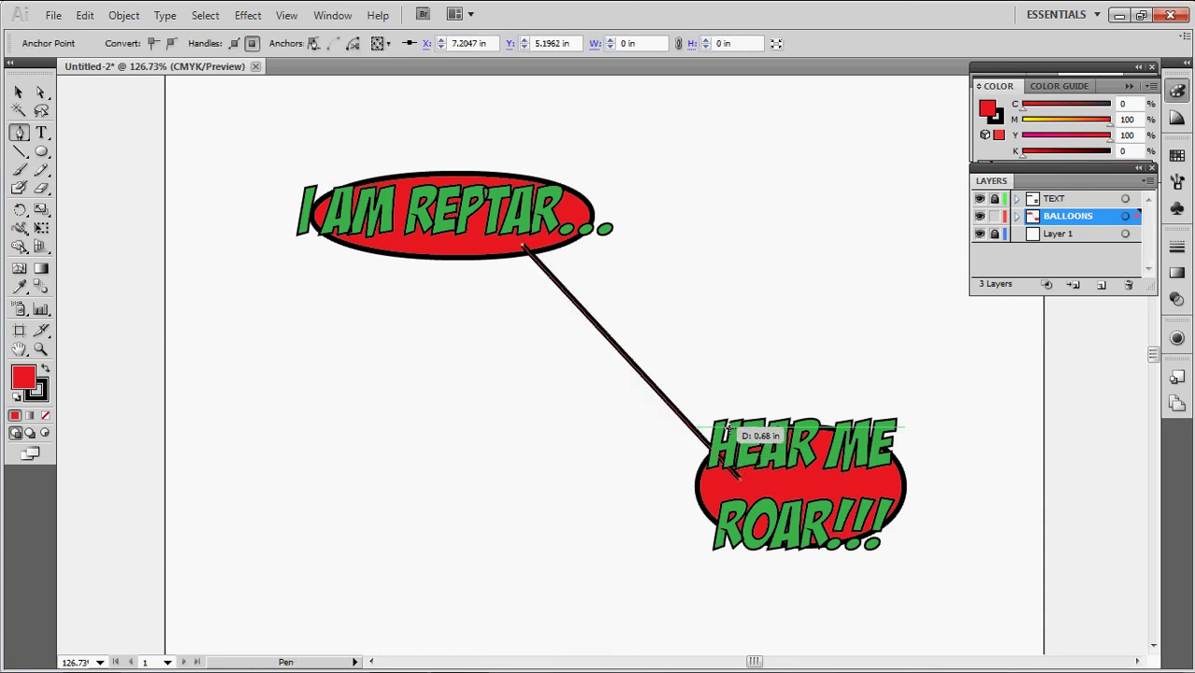
left_click(758, 478)
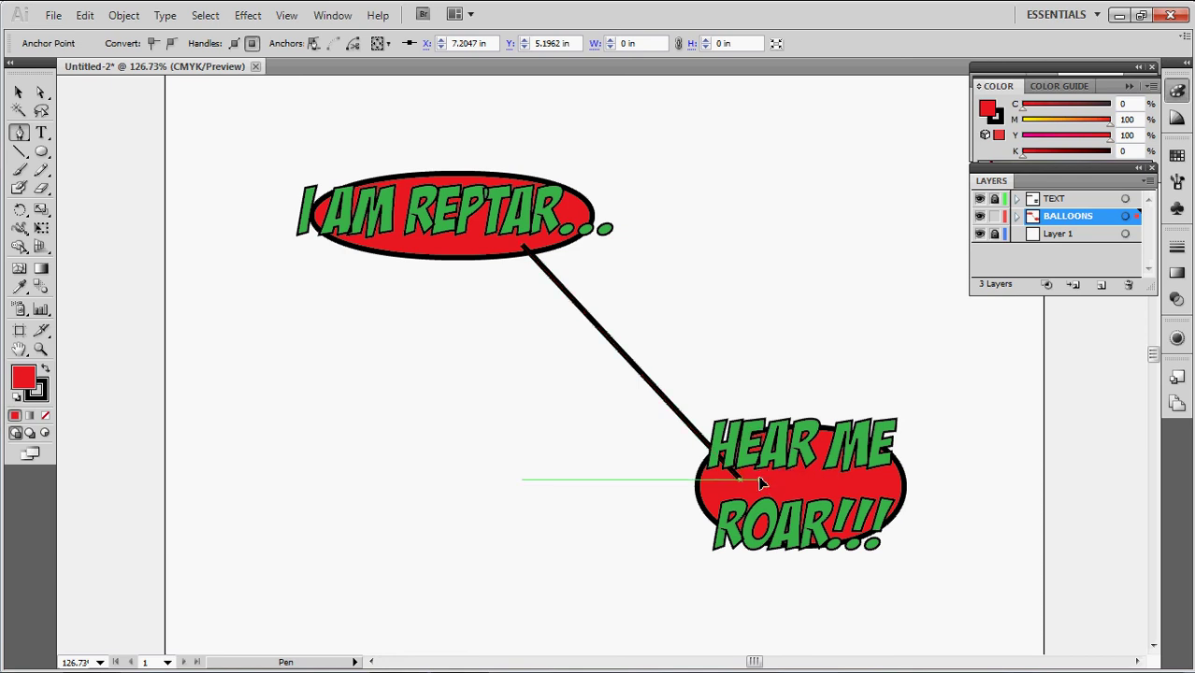
left_click(563, 255)
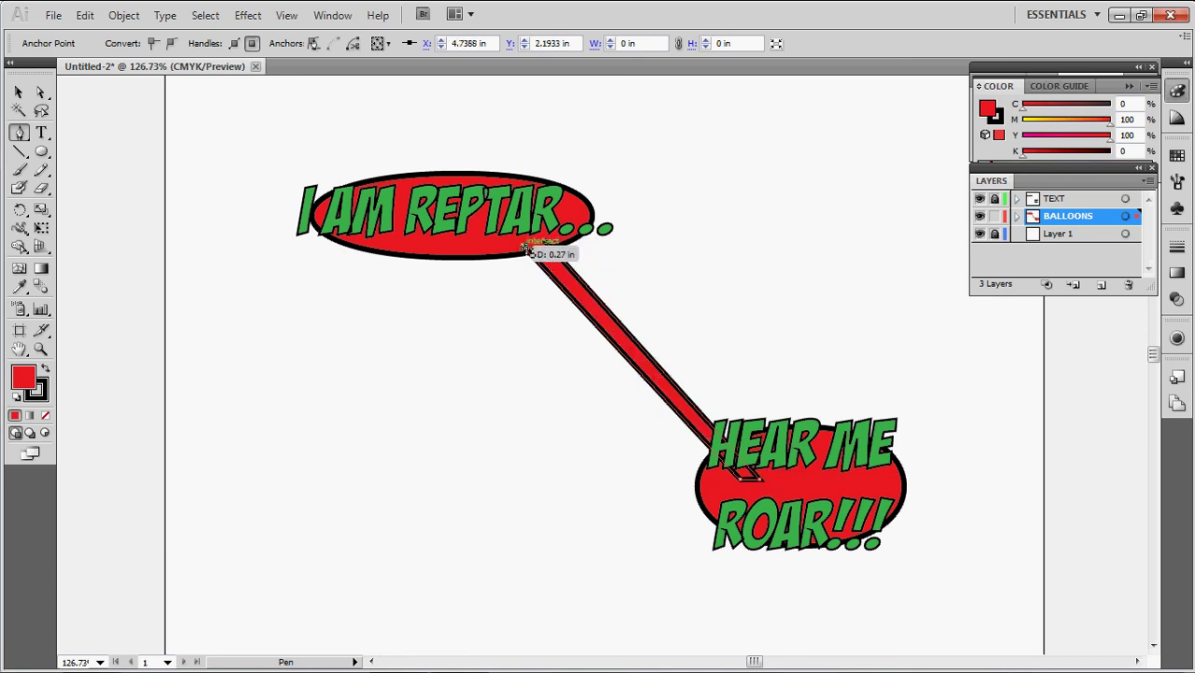
left_click(527, 250)
left_click(717, 281)
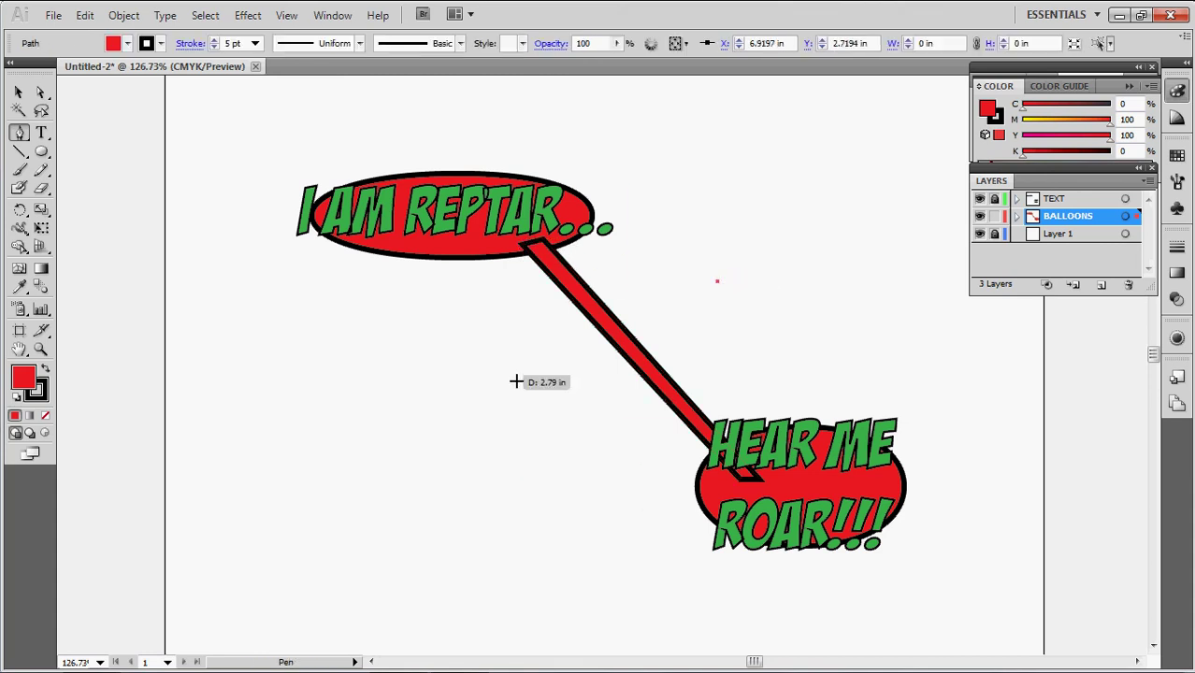
scroll(652, 215, "down", 6)
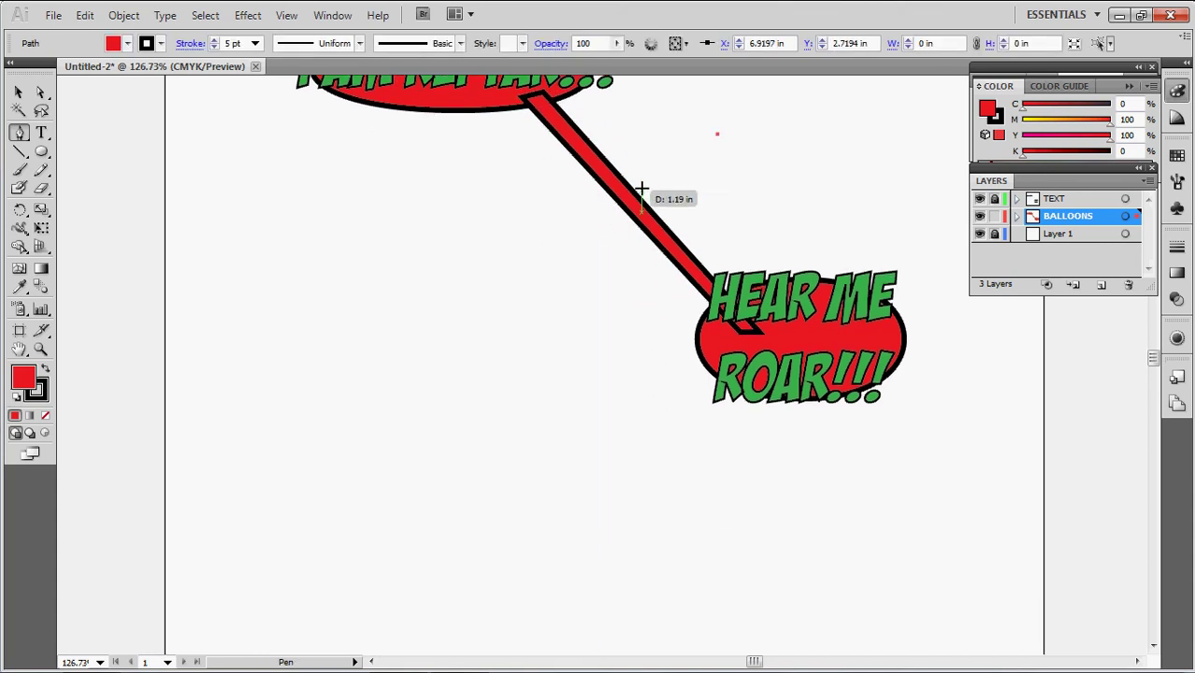
Undo the overlong segment and draw a three-point triangular tail with the Pen tool
left_click(540, 487)
scroll(666, 390, "up", 2)
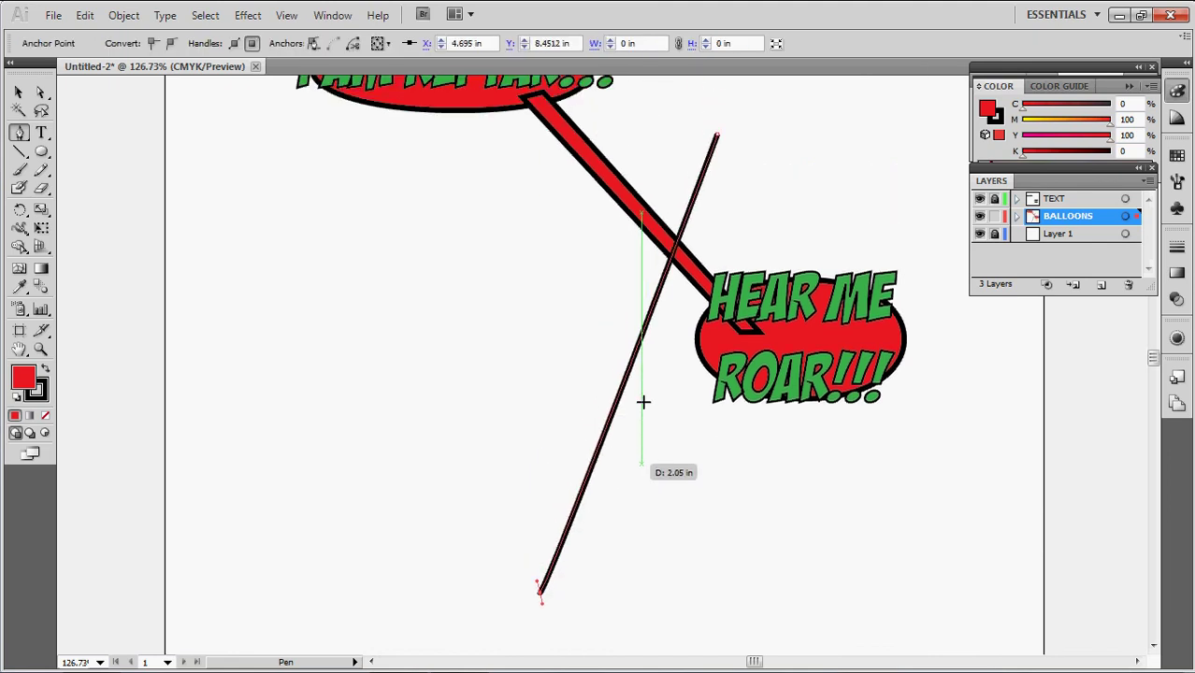
key("ctrl+z")
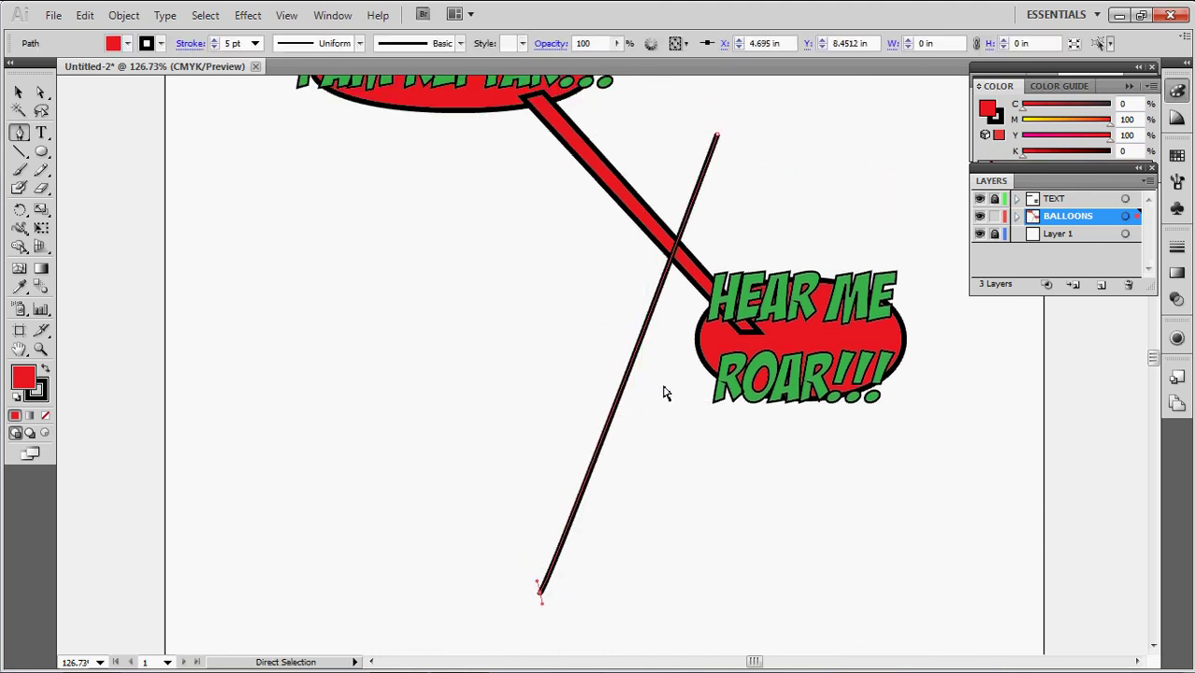
left_click(661, 374, "ctrl")
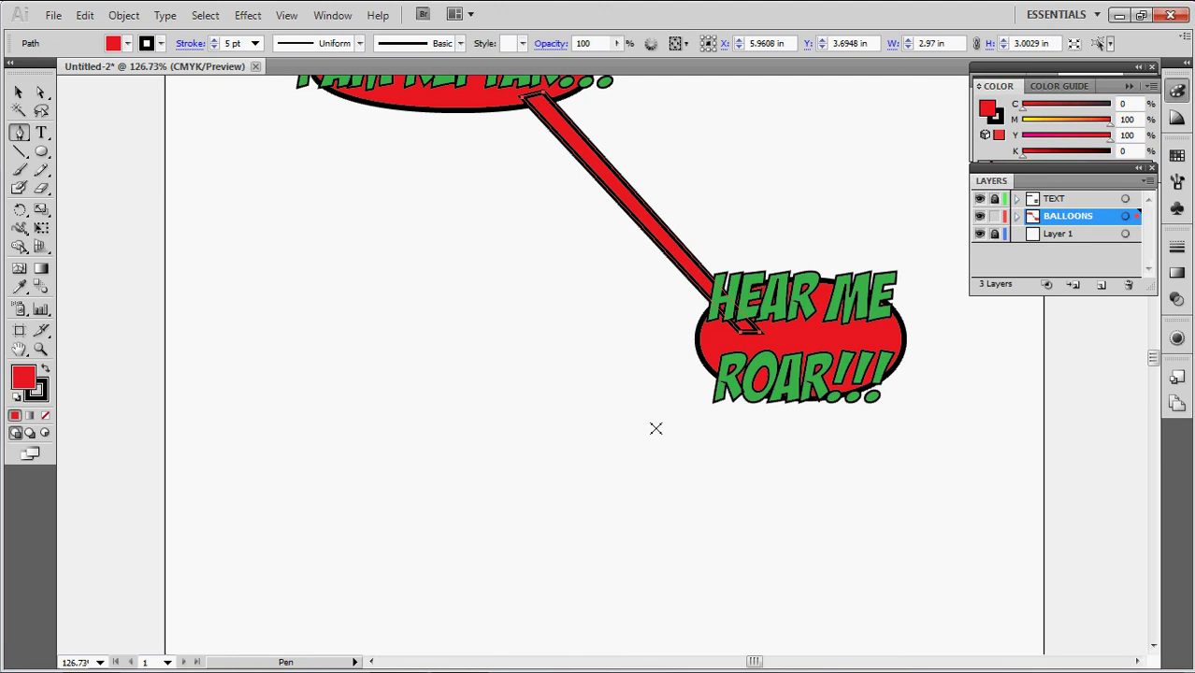
left_click(645, 454)
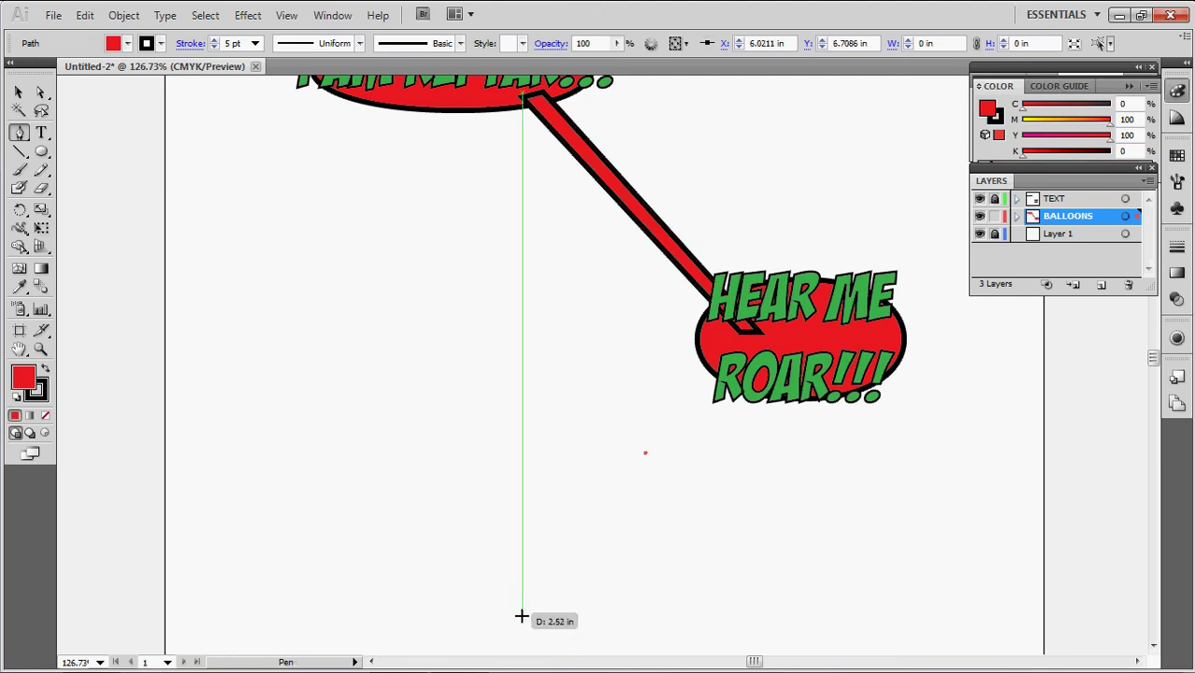
left_click(542, 584)
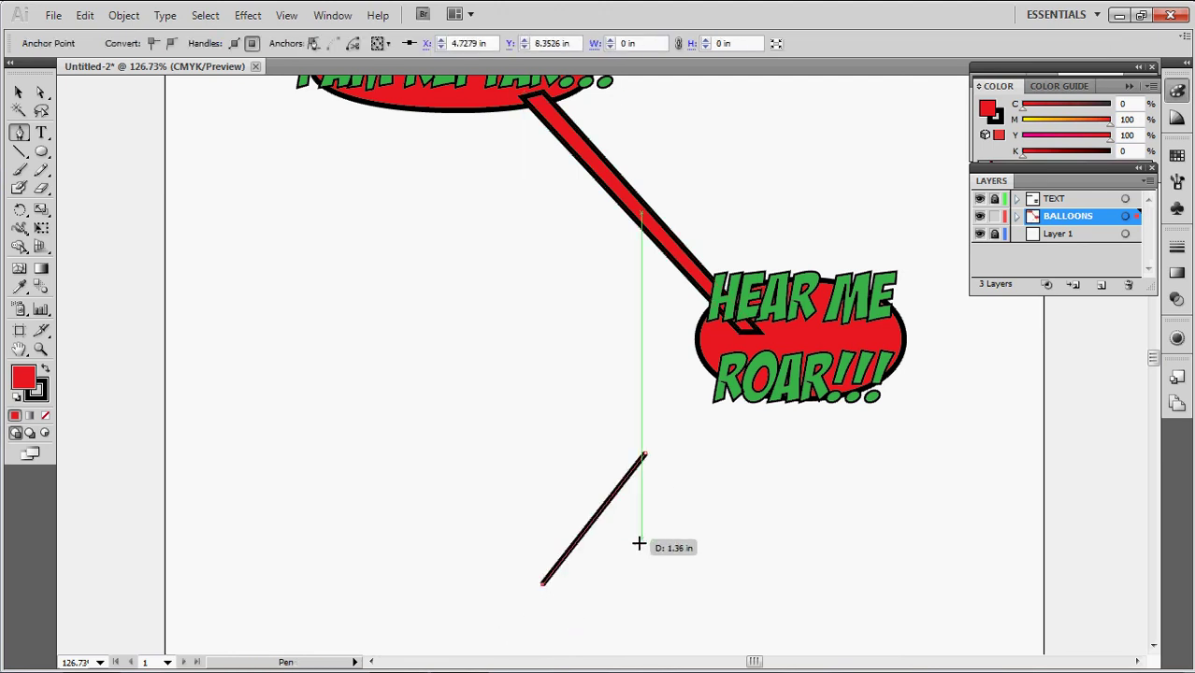
left_click(739, 458)
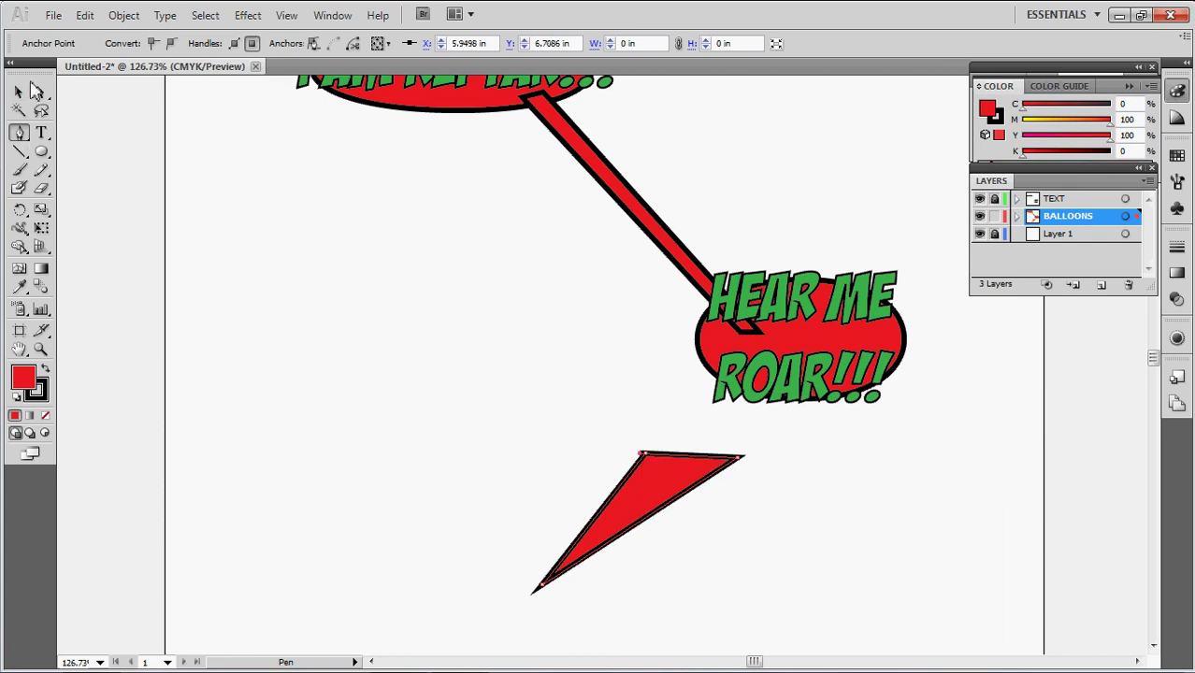
Move the triangle up so it hangs from the bottom of the HEAR ME ROAR!!! balloon
left_click(19, 93)
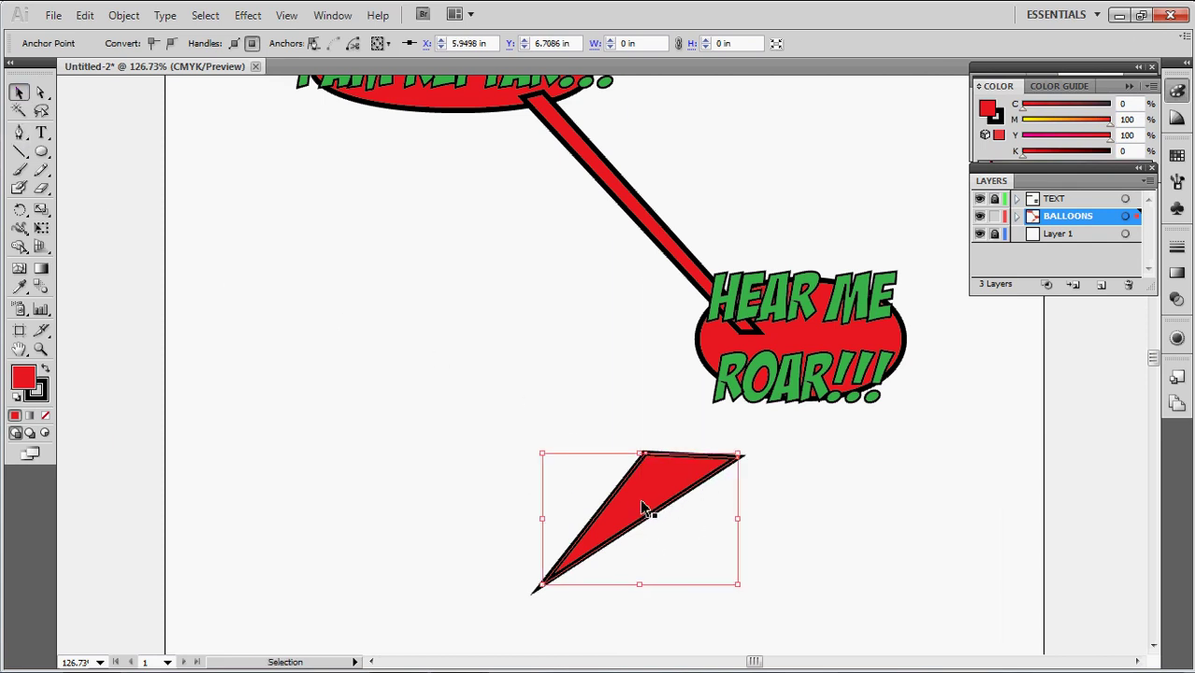
left_click_drag(645, 508, 748, 423)
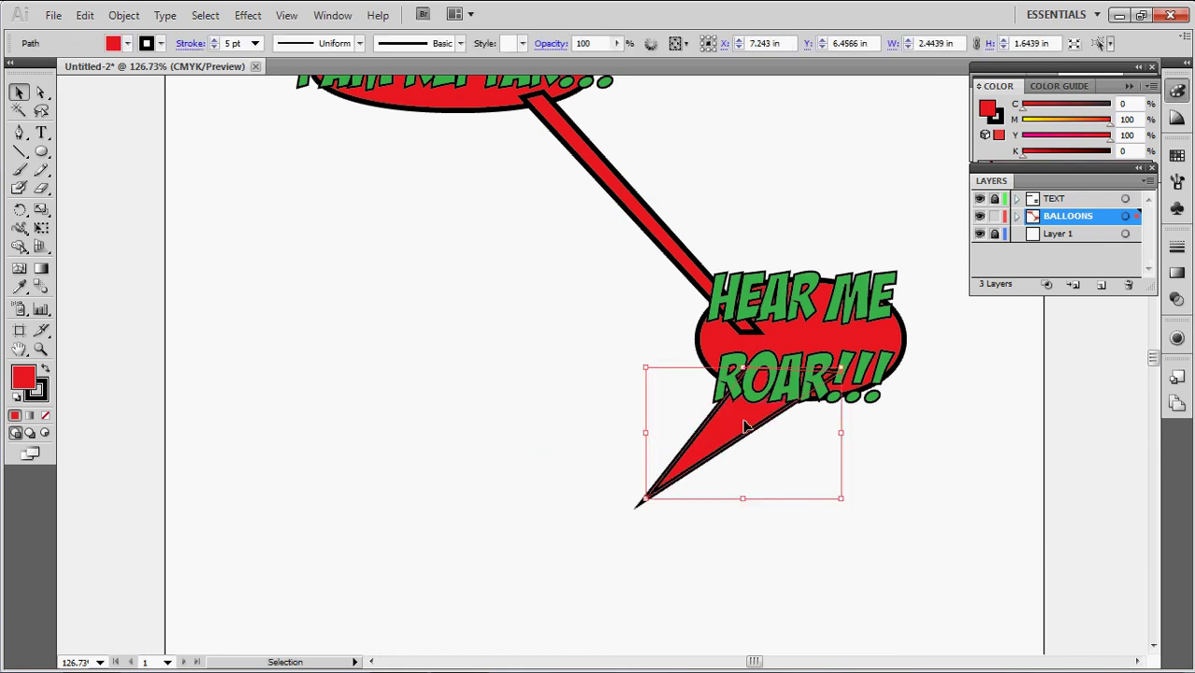
left_click(937, 502)
scroll(833, 510, "up", 5)
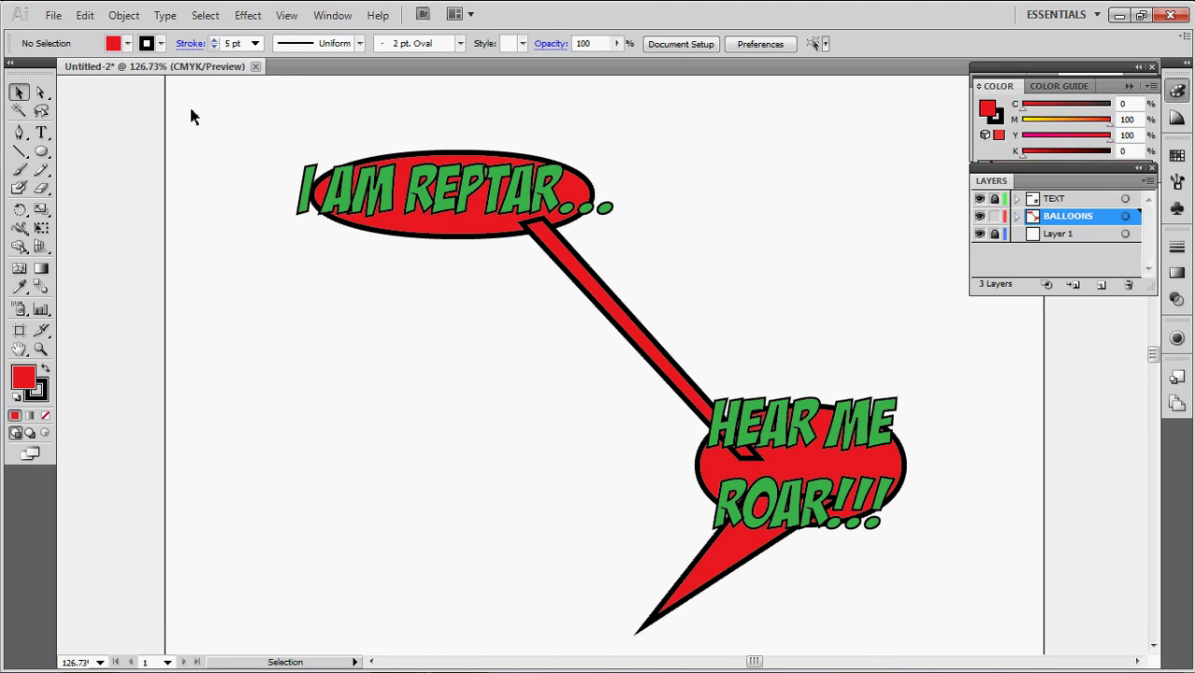
Select both balloons, the connector and the tail, and Unite them in Pathfinder
left_click_drag(303, 103, 953, 628)
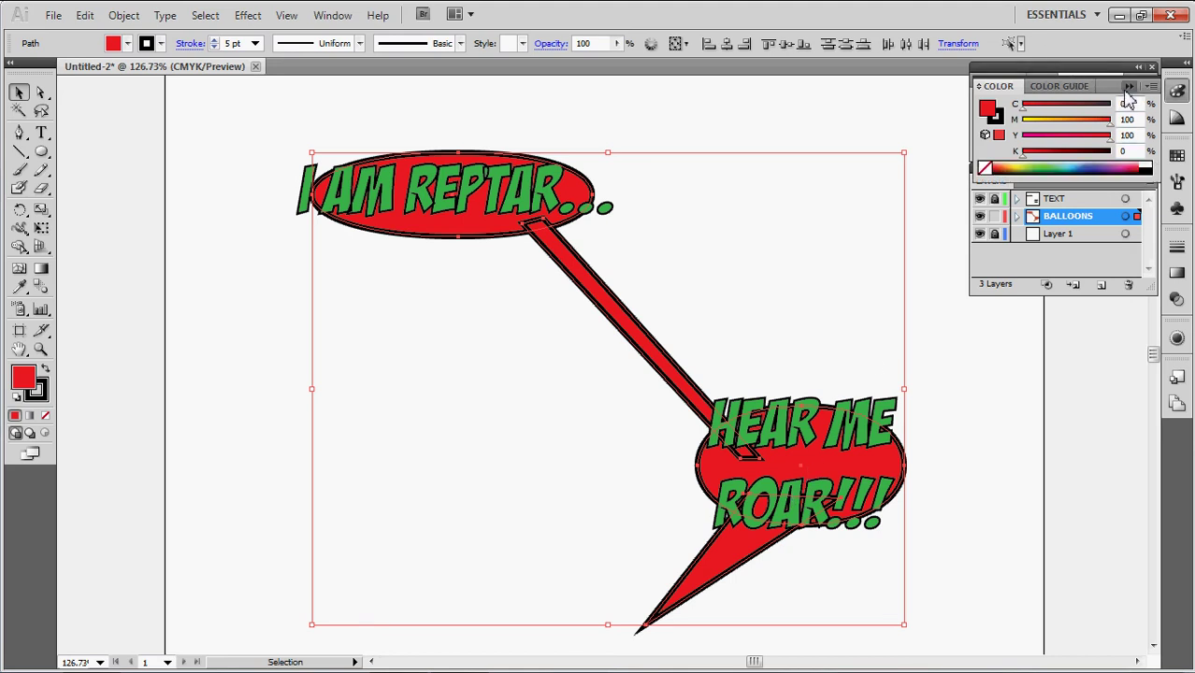
key("shift+ctrl+F9")
left_click(993, 115)
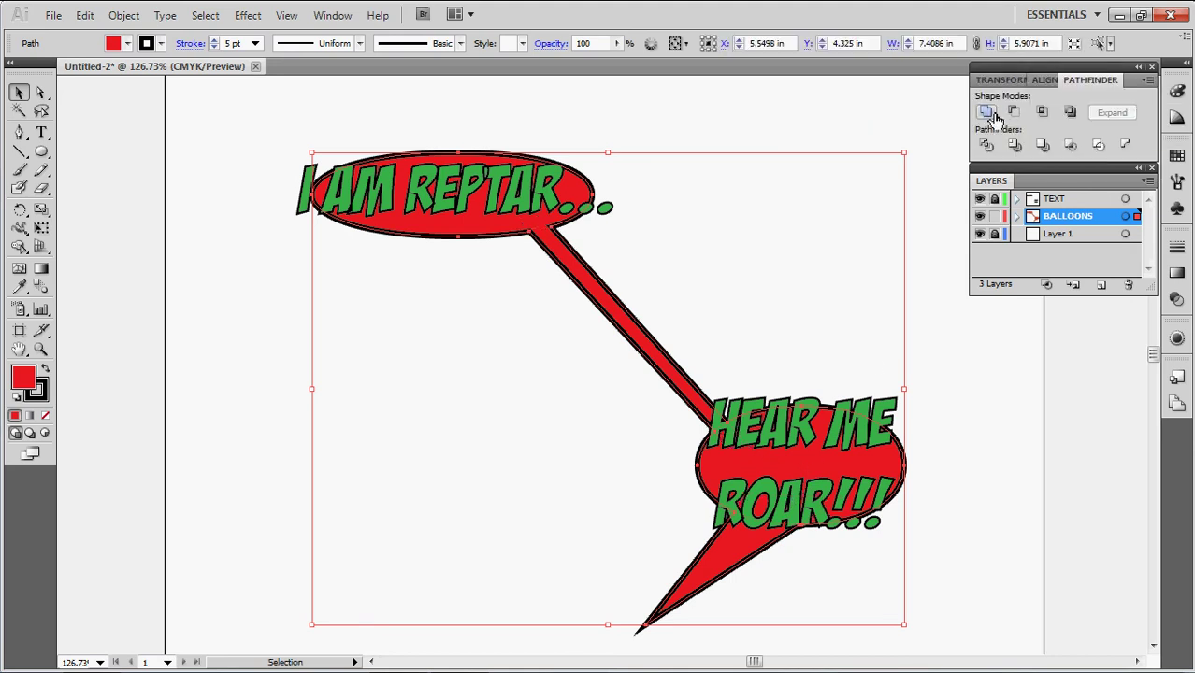
left_click(958, 409)
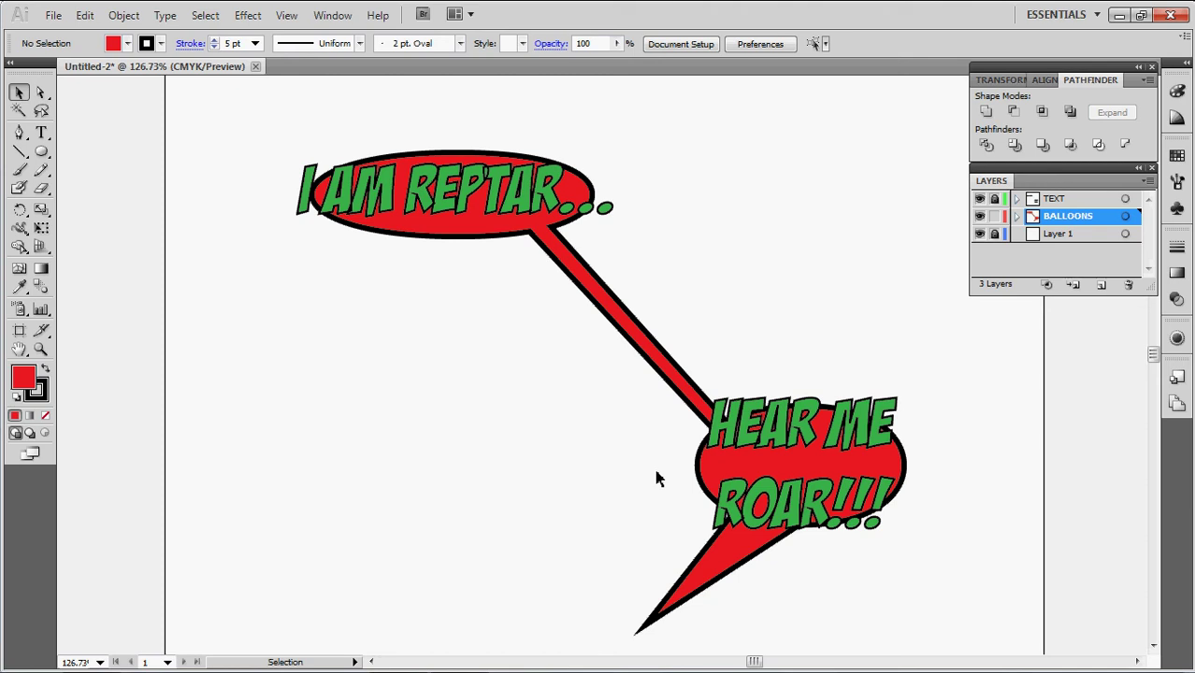
Close Untitled-2 and decline to save changes
left_click(256, 69)
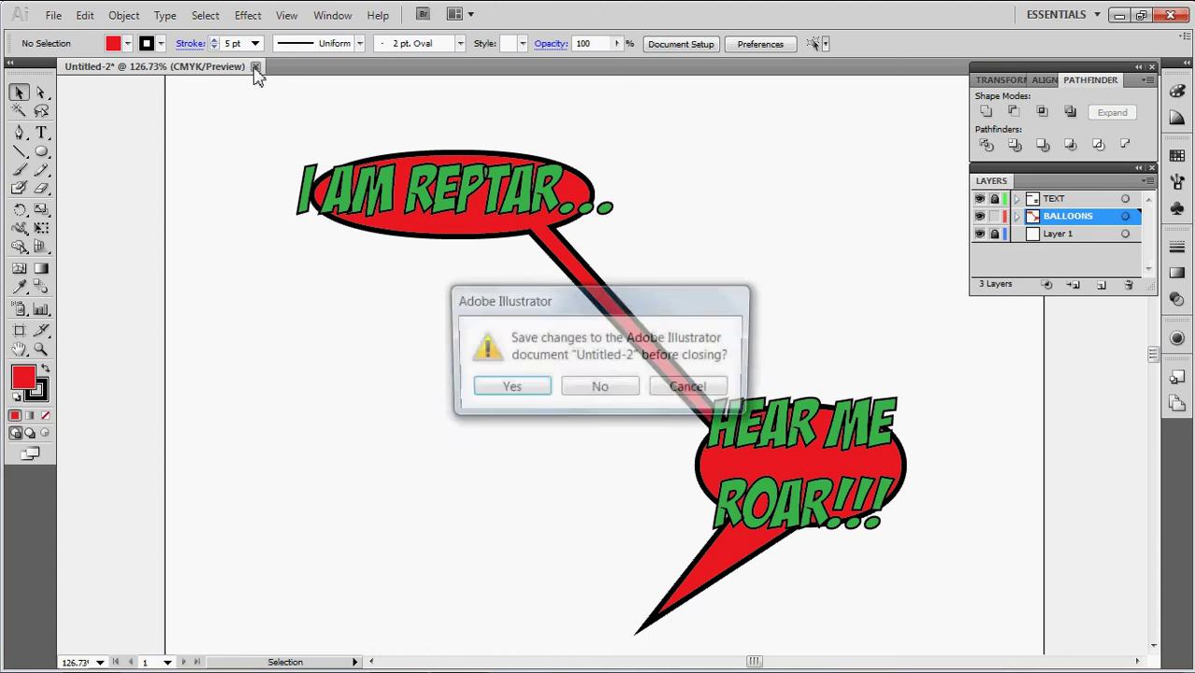
left_click(605, 391)
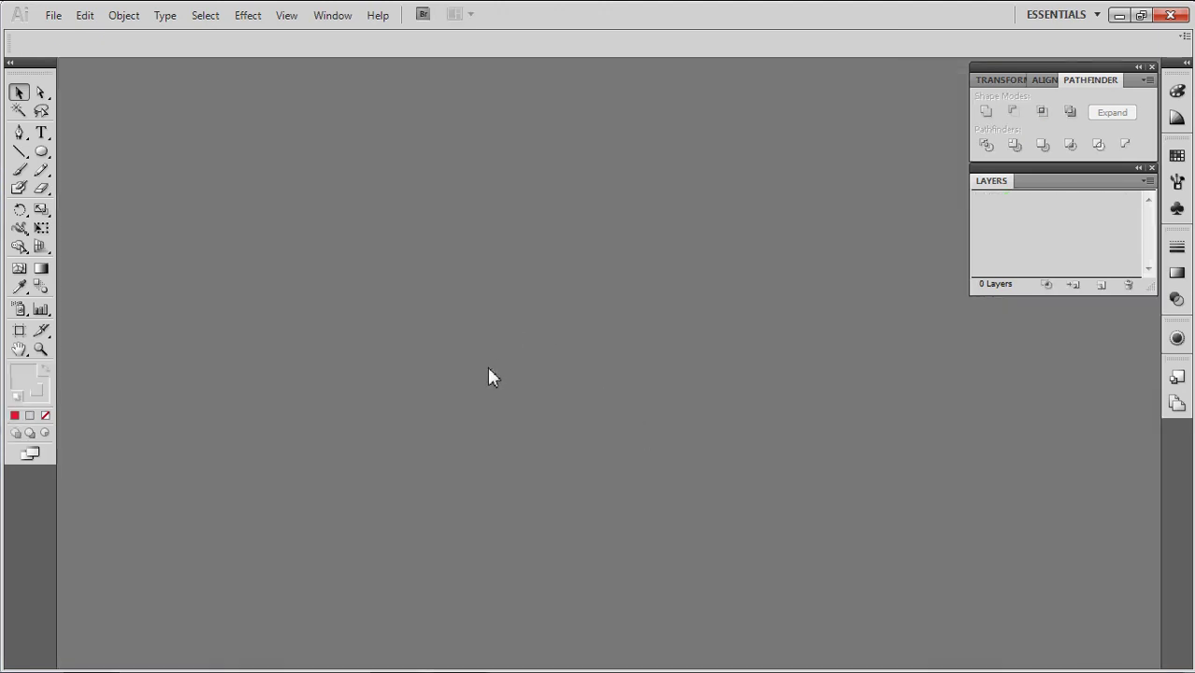